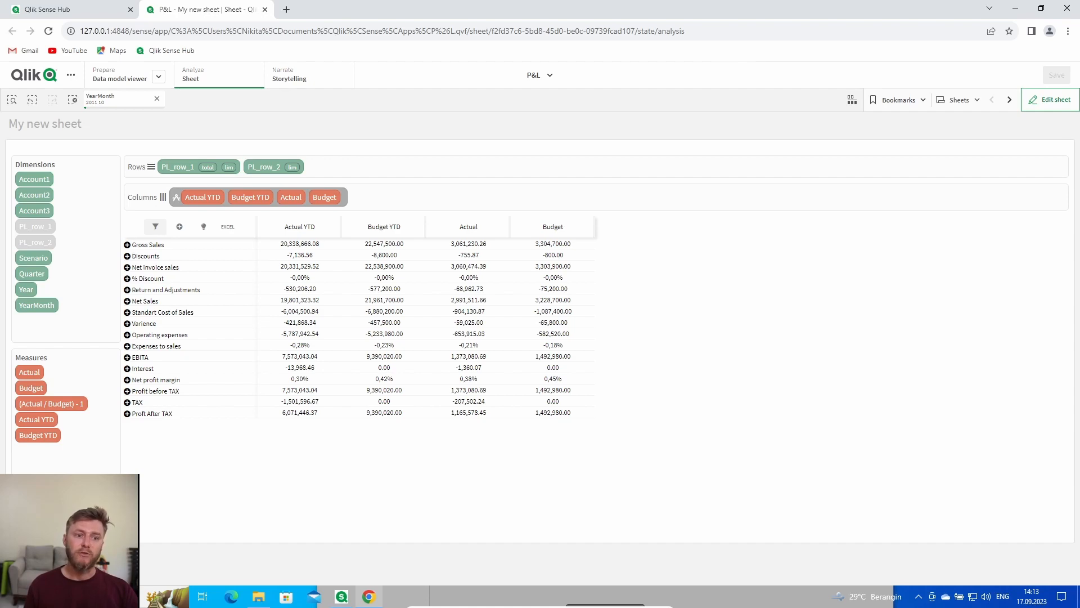
- Open the sheet for editing and delete the Blue, Green, Grey and non-expandable styles from the pivot table's row styles list
left_click(1040, 102)
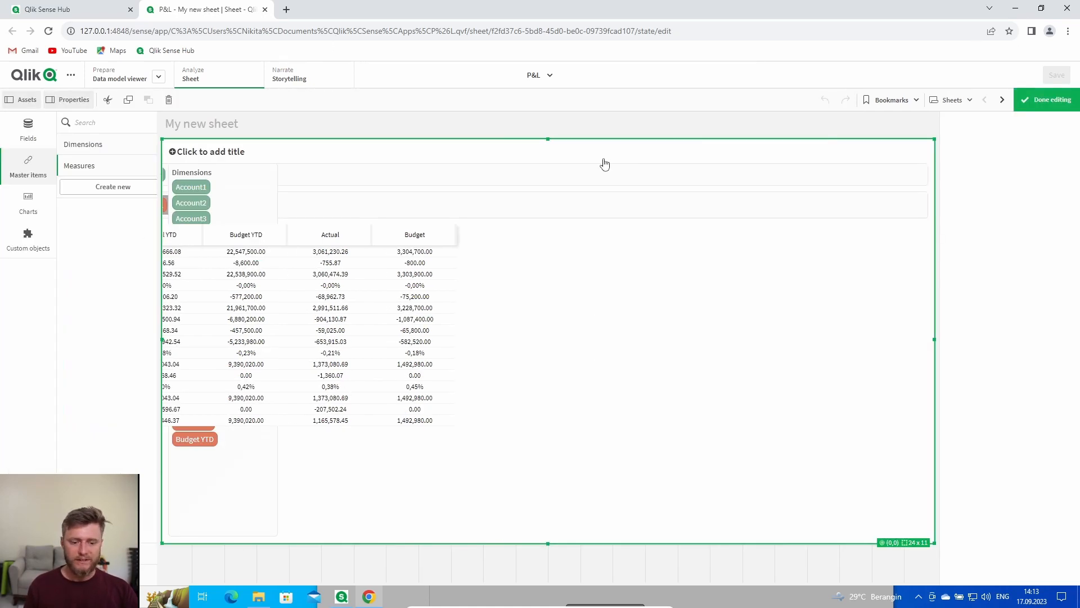
left_click(1010, 375)
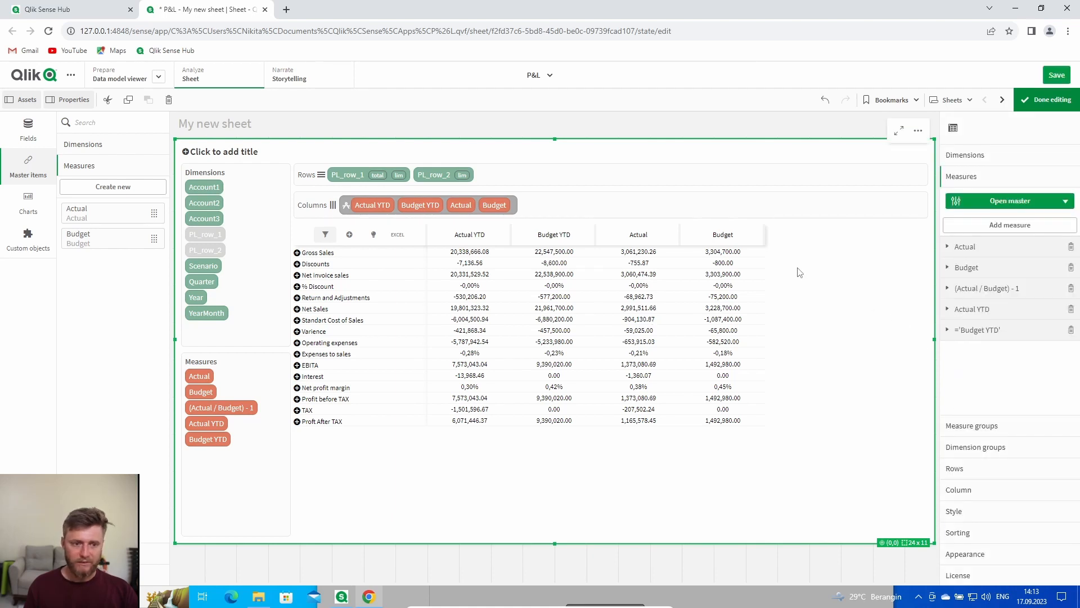
left_click(977, 511)
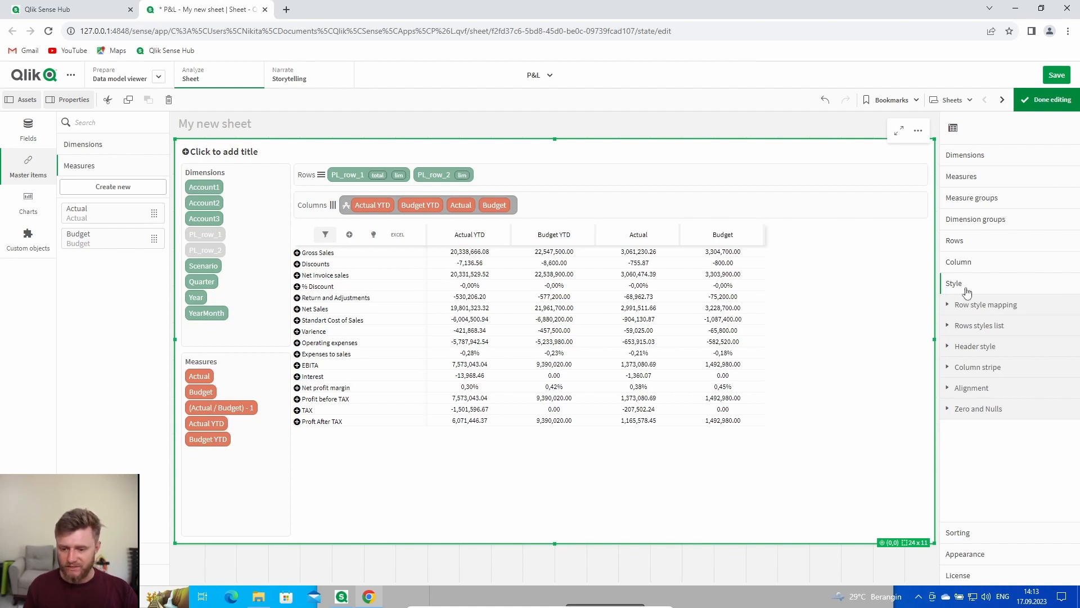
left_click(978, 326)
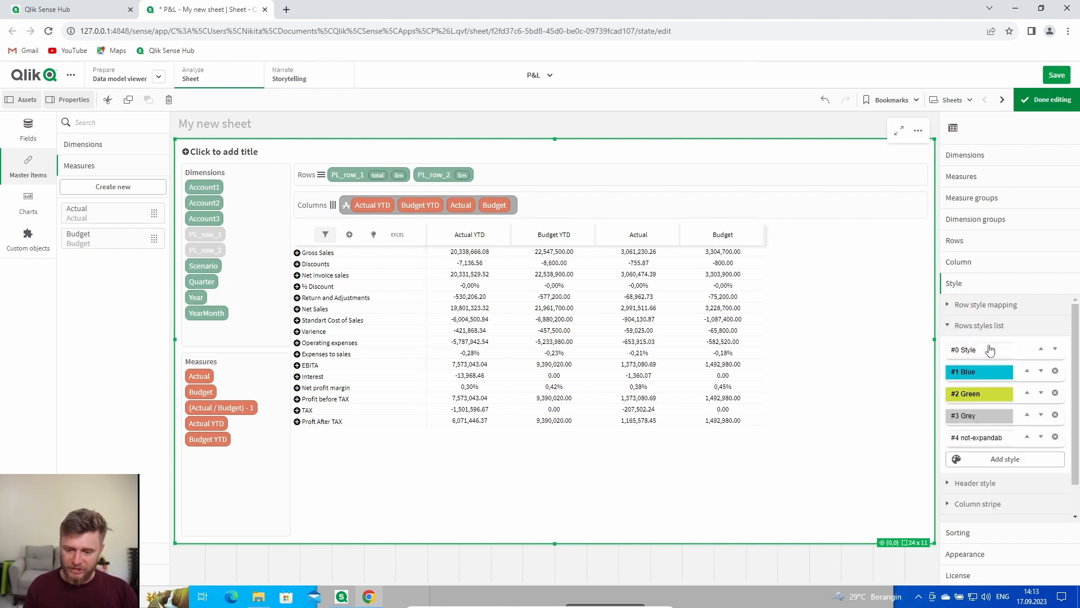
left_click(1056, 373)
left_click(1056, 371)
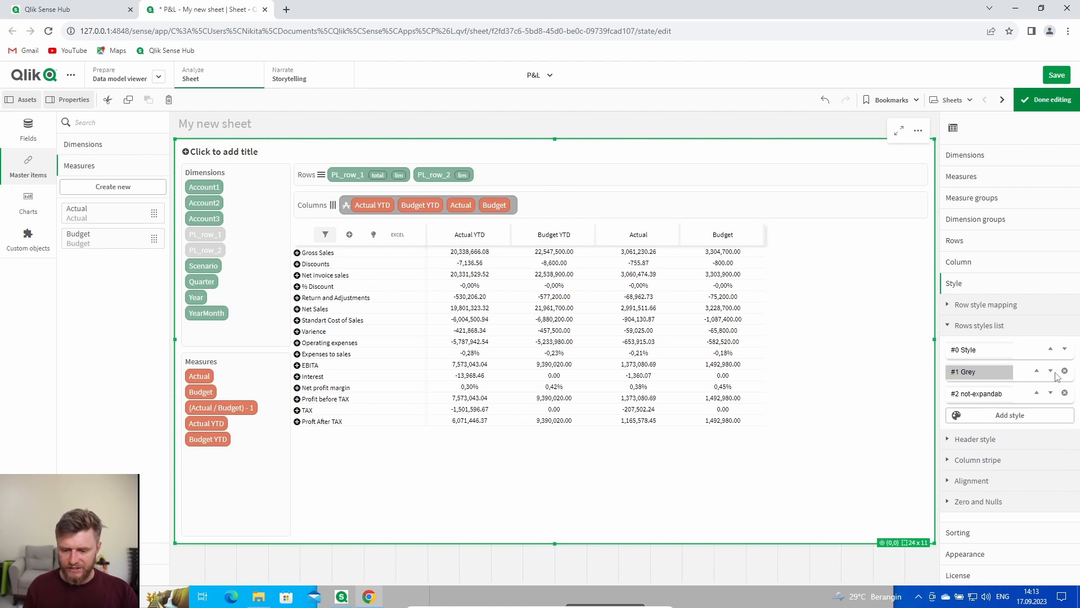
left_click(1064, 372)
left_click(1064, 372)
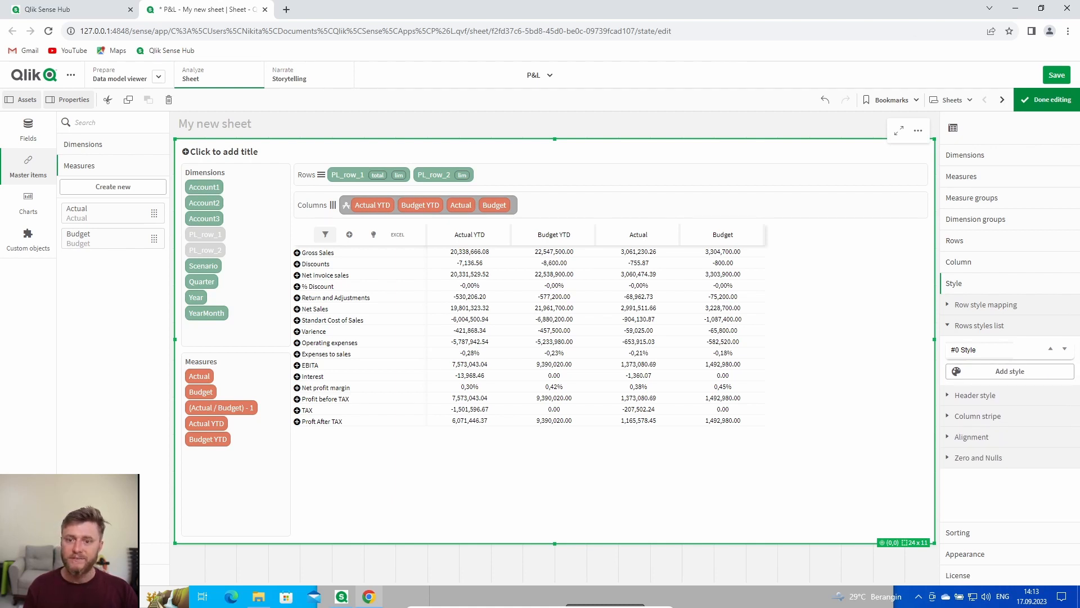
- Add a new row style with the Helvetica font family and an amber #FFC107 background
left_click(1004, 373)
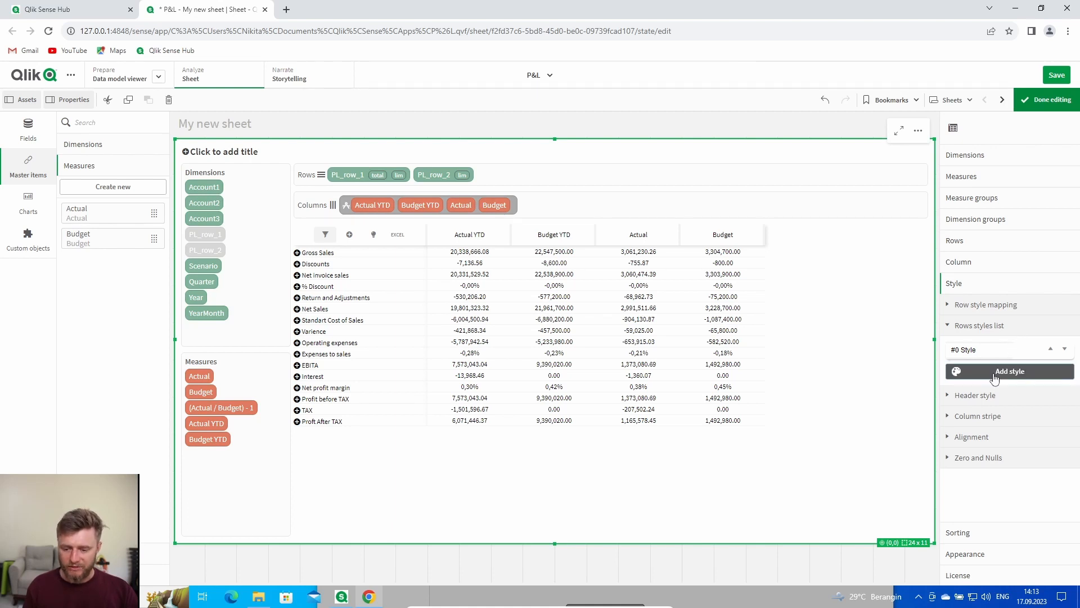
left_click(1020, 373)
scroll(1019, 382, "down", 1)
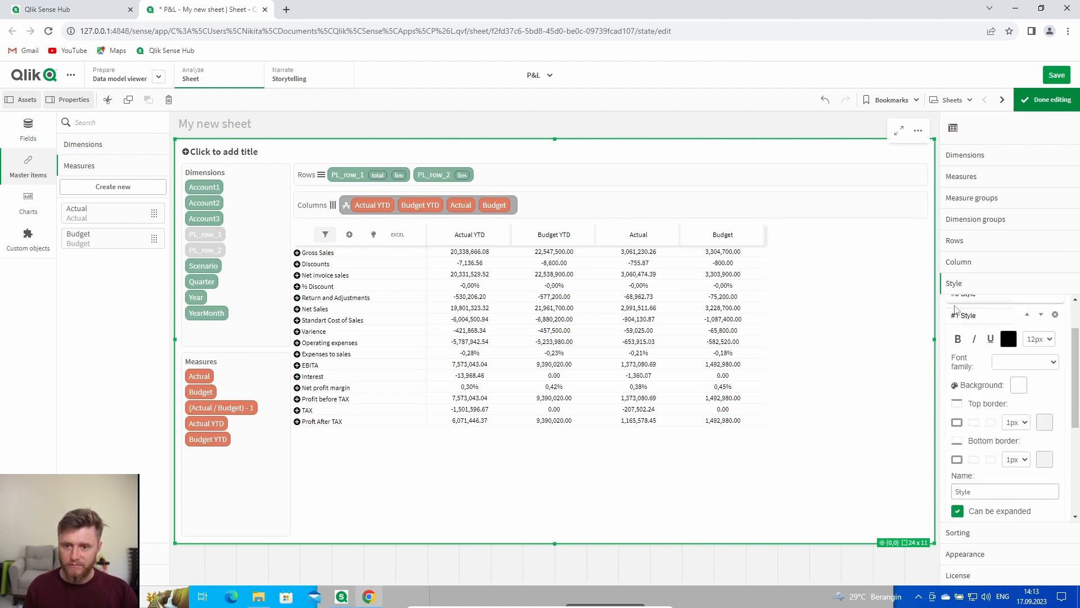
left_click(1029, 363)
left_click(1016, 397)
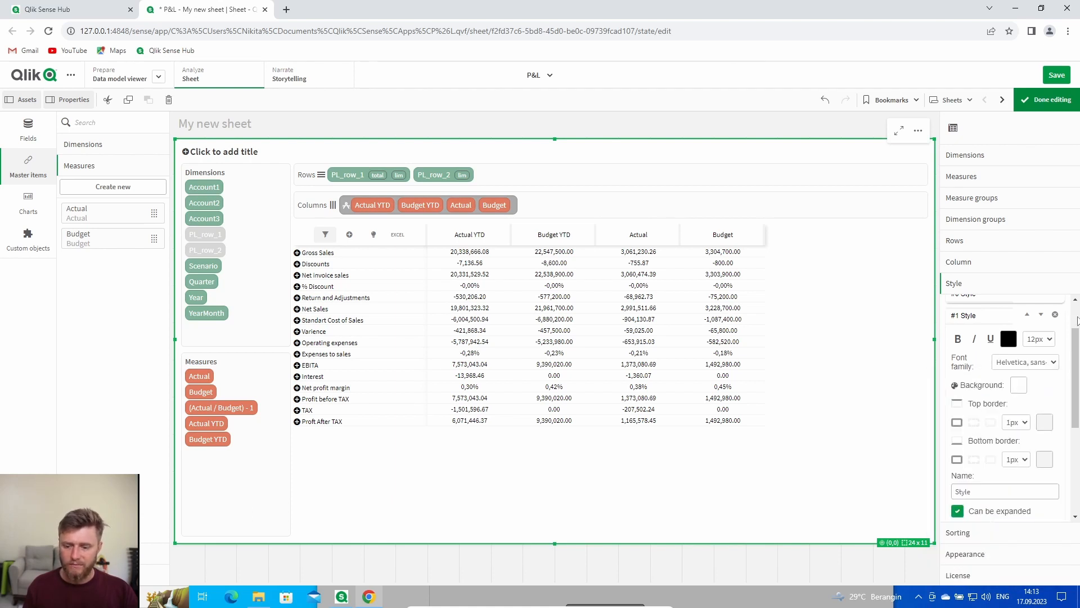
left_click(1020, 388)
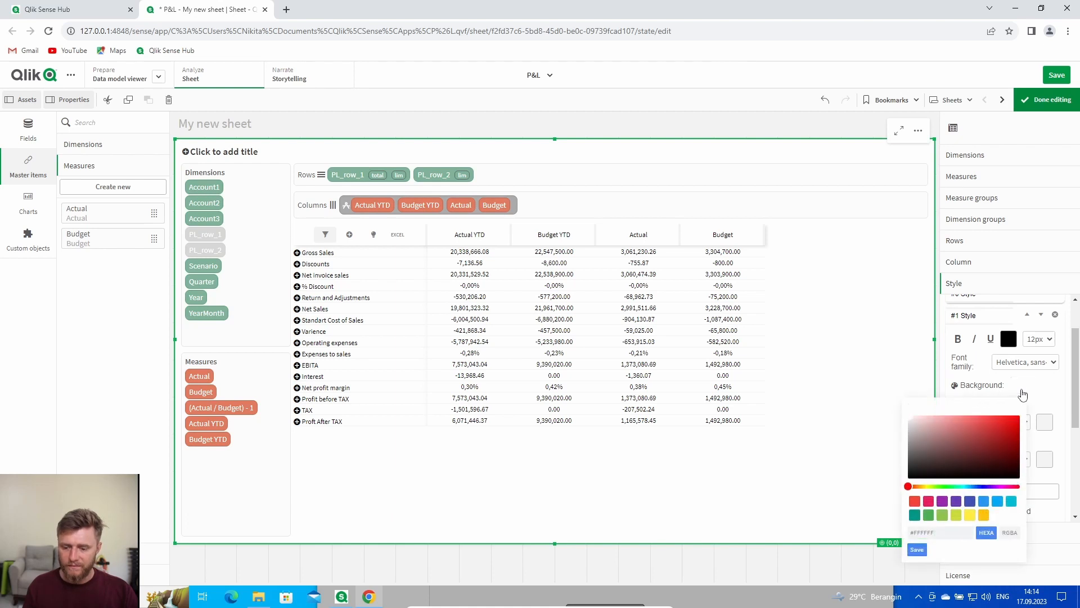
left_click(984, 515)
left_click(917, 551)
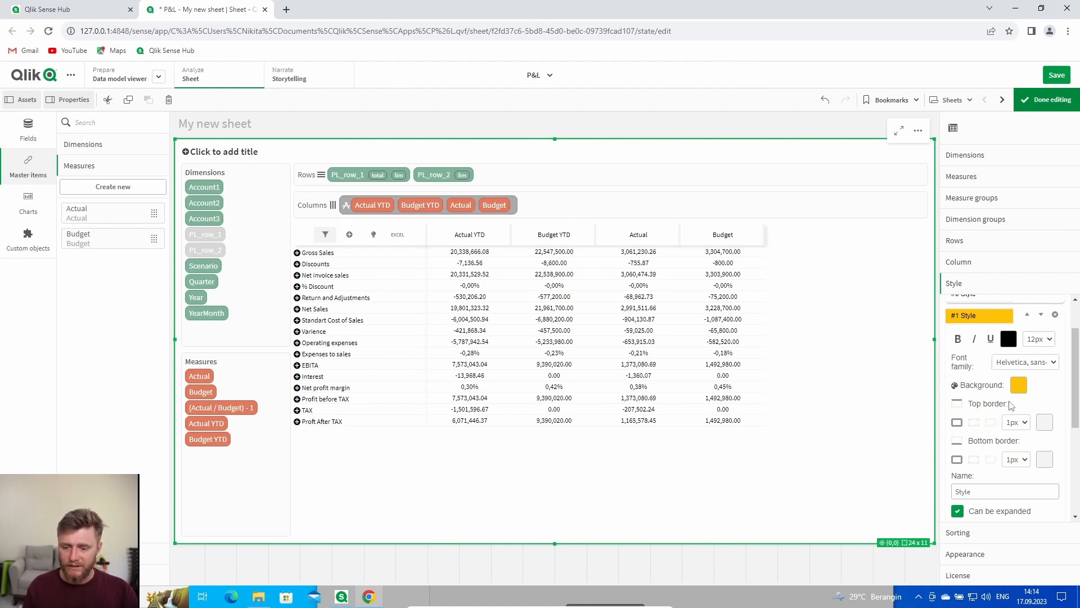
- Set both the top and bottom border widths of the new row style to 2px
left_click(1020, 423)
left_click(1015, 468)
left_click(1020, 460)
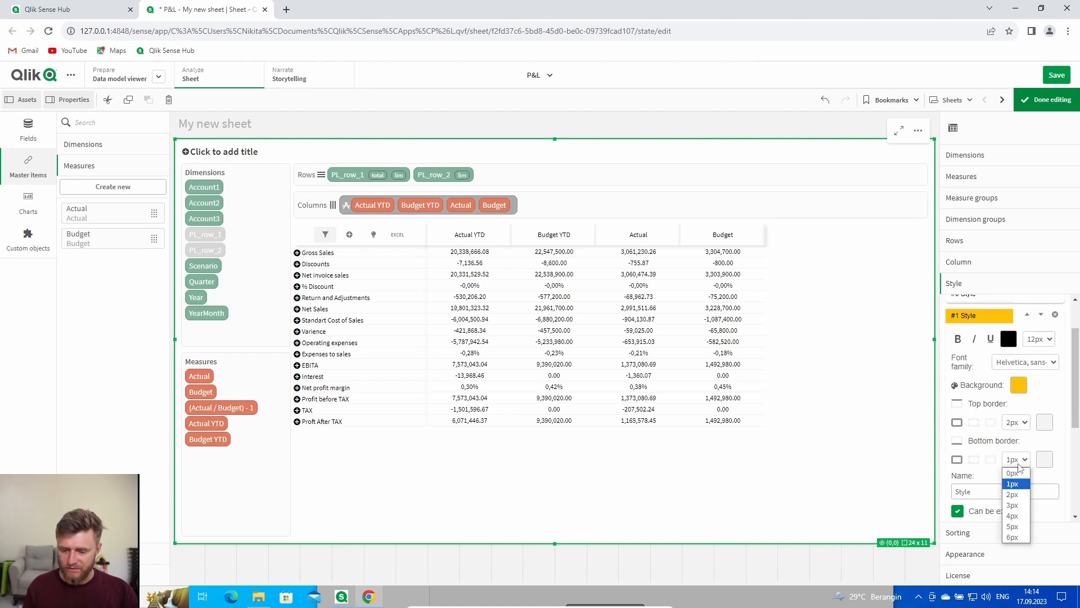
left_click(1012, 494)
scroll(996, 491, "down", 1)
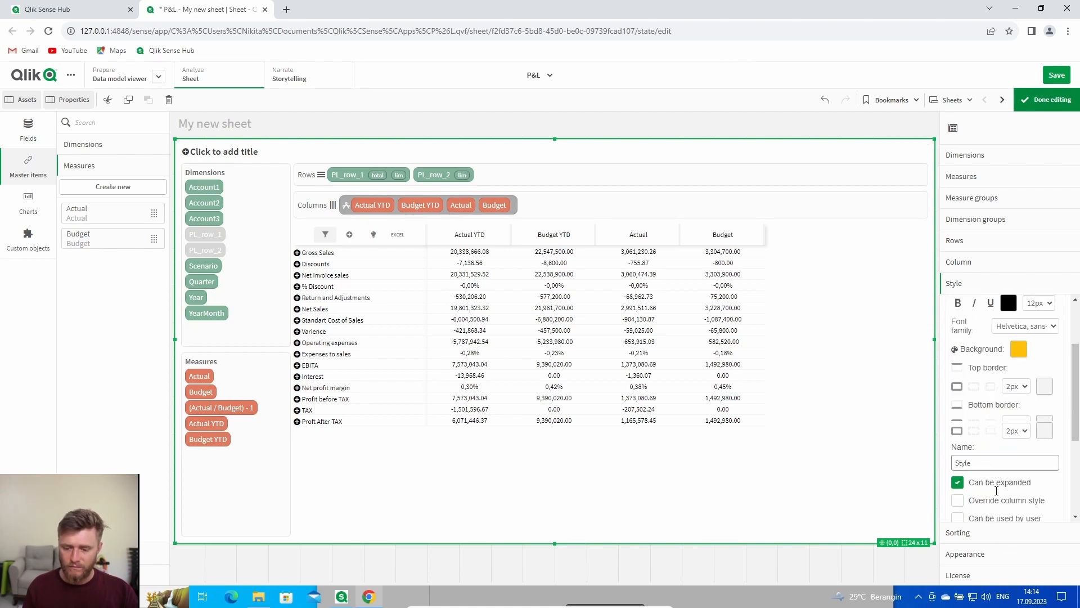
scroll(997, 490, "down", 3)
scroll(996, 491, "up", 2)
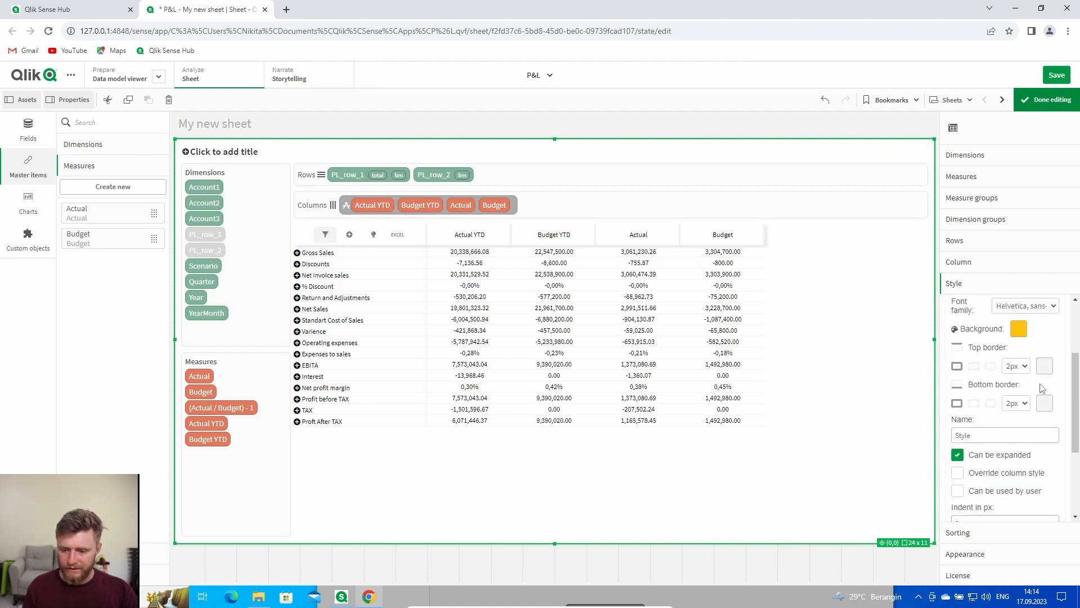
- Colour the style's top border a slightly darker shade of the #FFC107 background and copy that shade's hex code
left_click(1019, 330)
left_click_drag(951, 477, 906, 479)
key("ctrl+c")
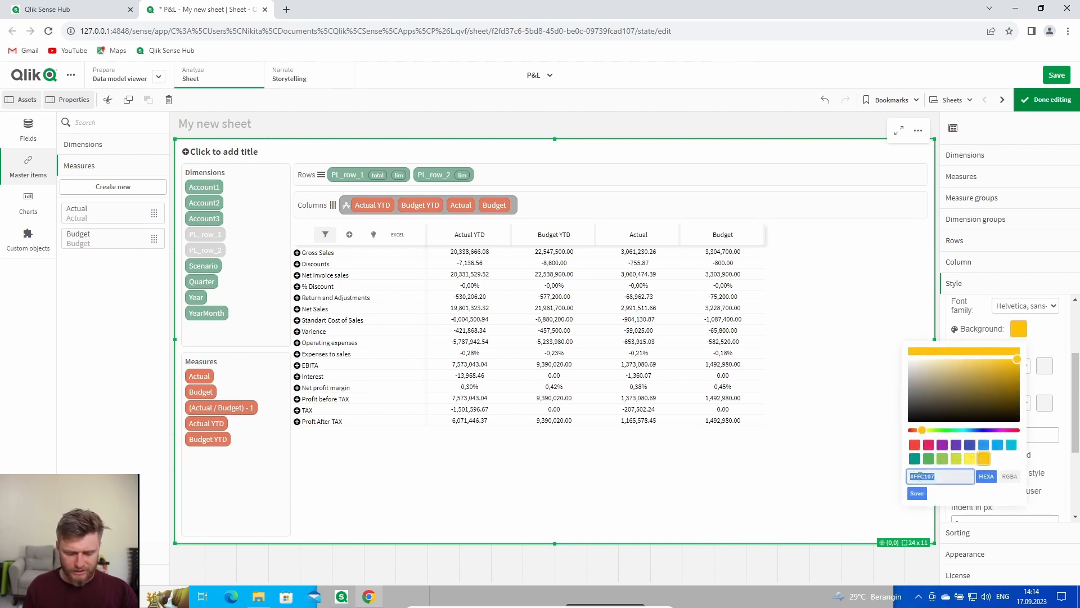
left_click(917, 492)
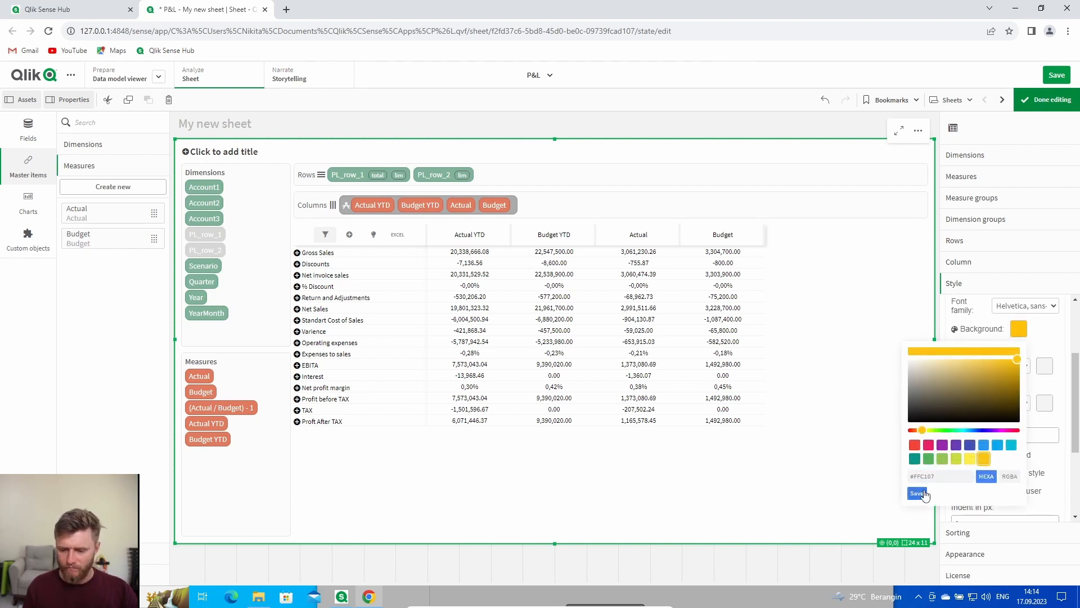
left_click(1044, 365)
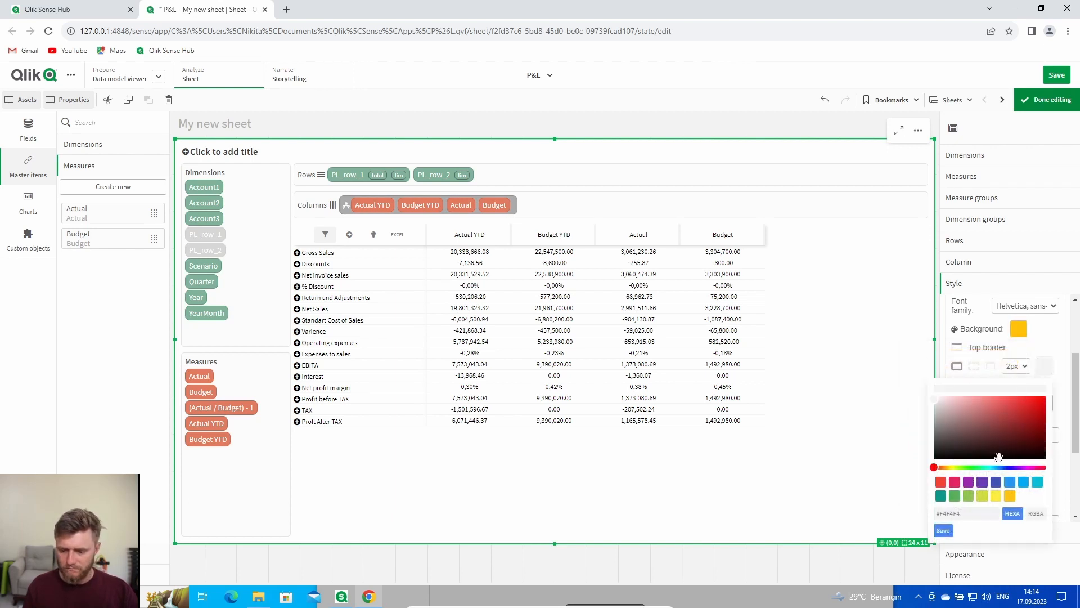
triple_click(966, 511)
key("ctrl+v")
left_click_drag(1042, 397, 1037, 404)
triple_click(937, 513)
key("ctrl+c")
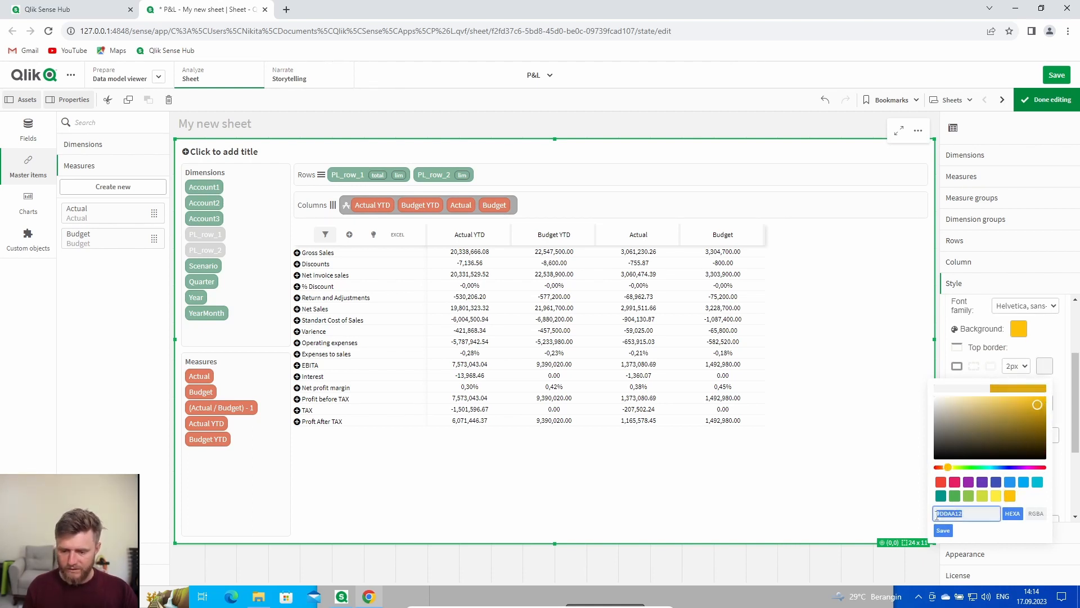
left_click(949, 530)
- Apply the copied dark amber colour to the style's bottom border
left_click(1045, 402)
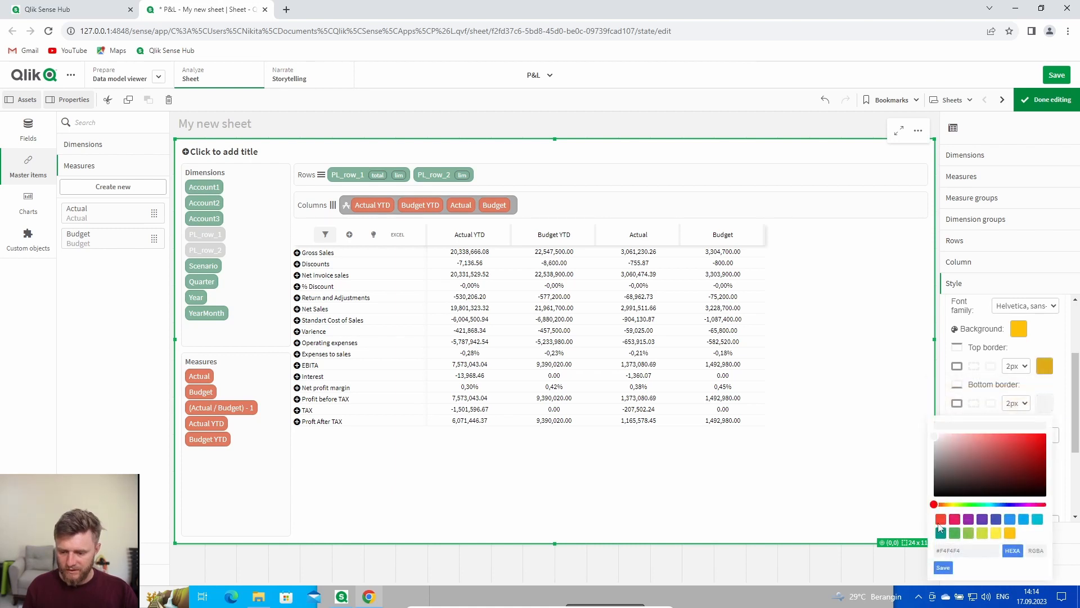
left_click_drag(962, 551, 928, 542)
key("ctrl+v")
left_click(943, 567)
scroll(1004, 402, "down", 1)
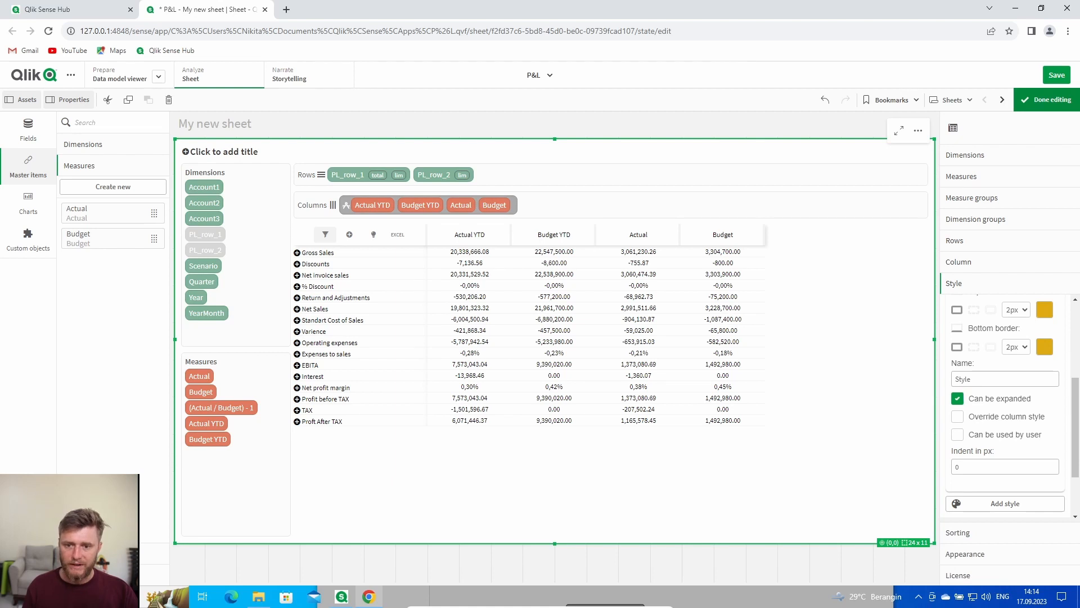
- Name the style Header, let it override the column style and be used by the user, and save the app
left_click(957, 416)
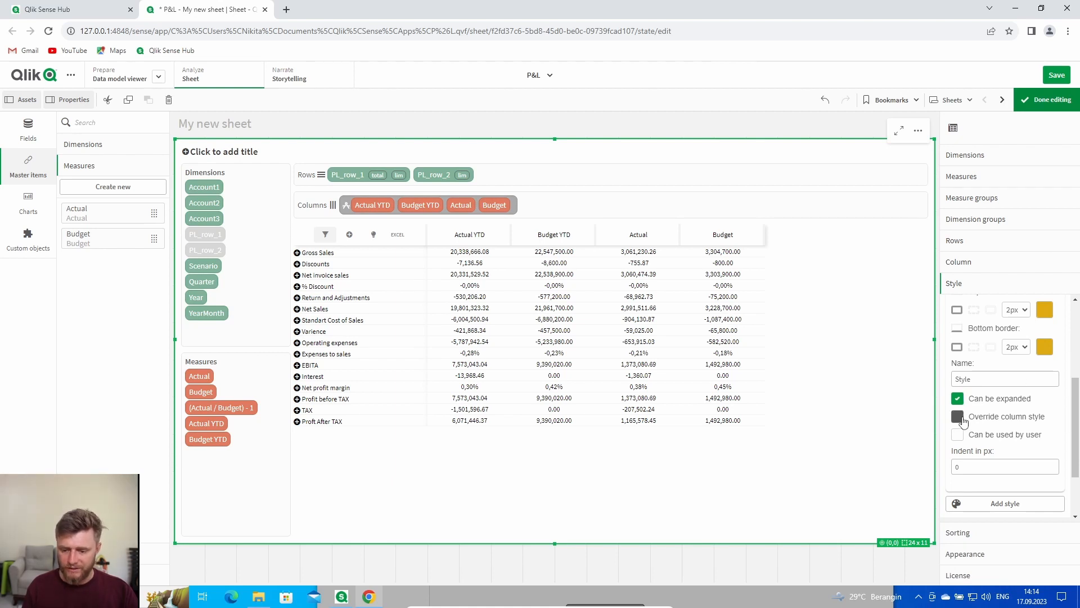
double_click(961, 379)
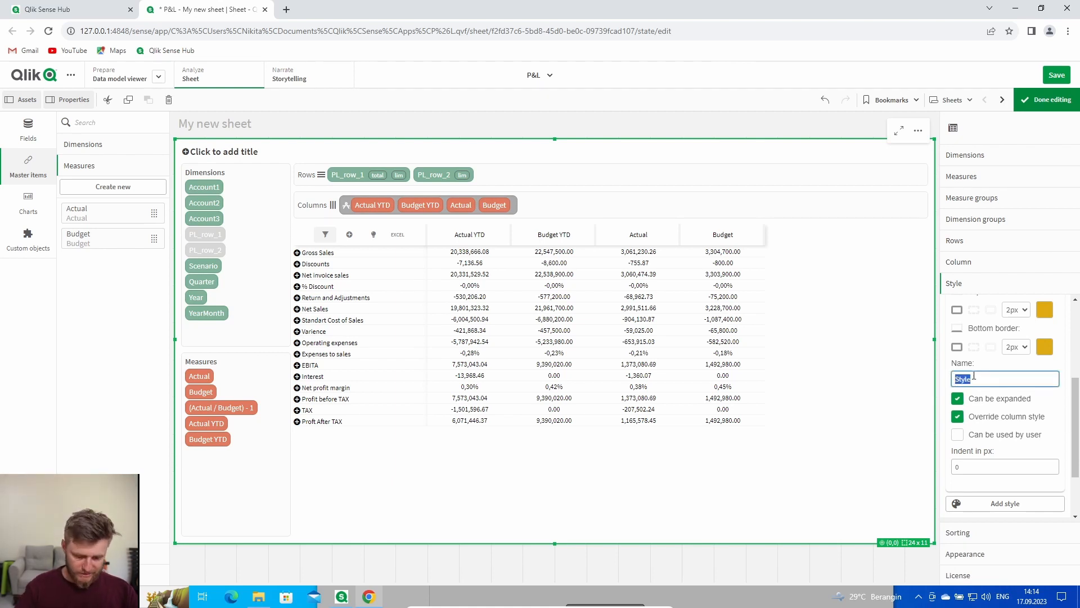
type("HEad")
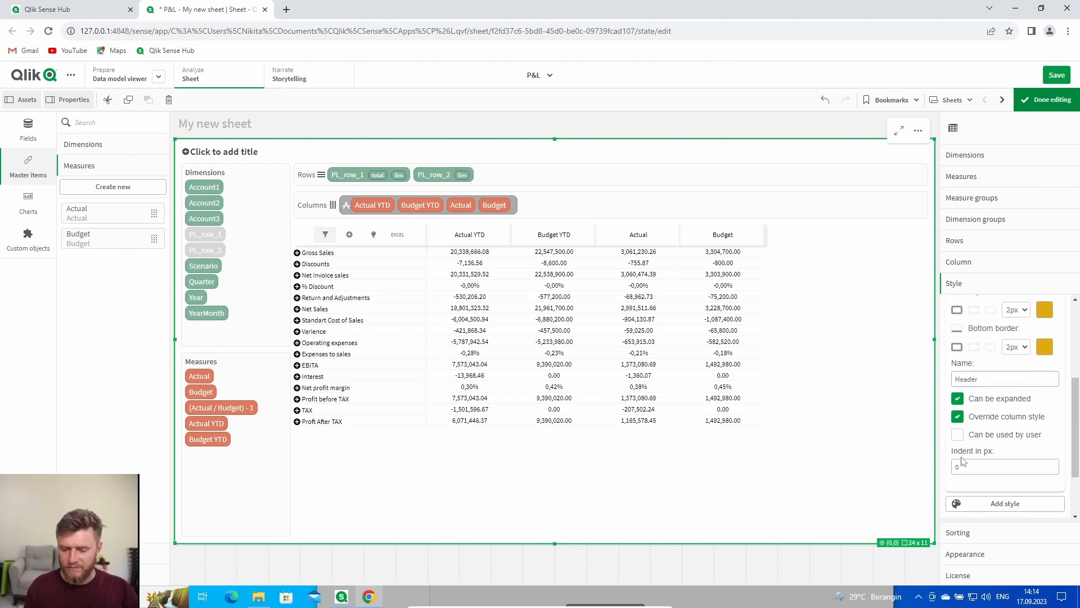
left_click(959, 438)
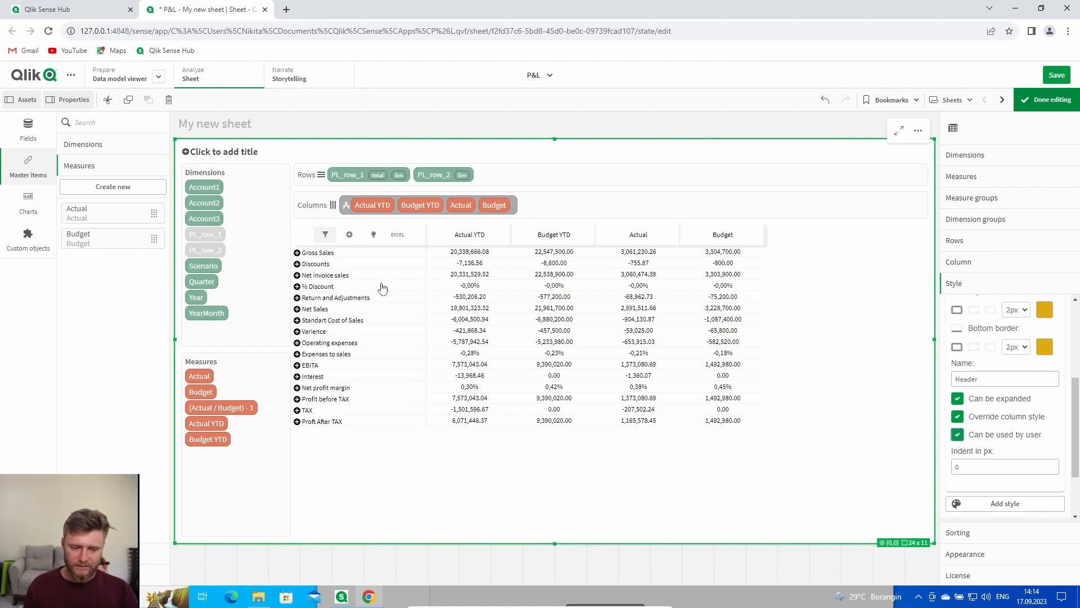
left_click(1062, 83)
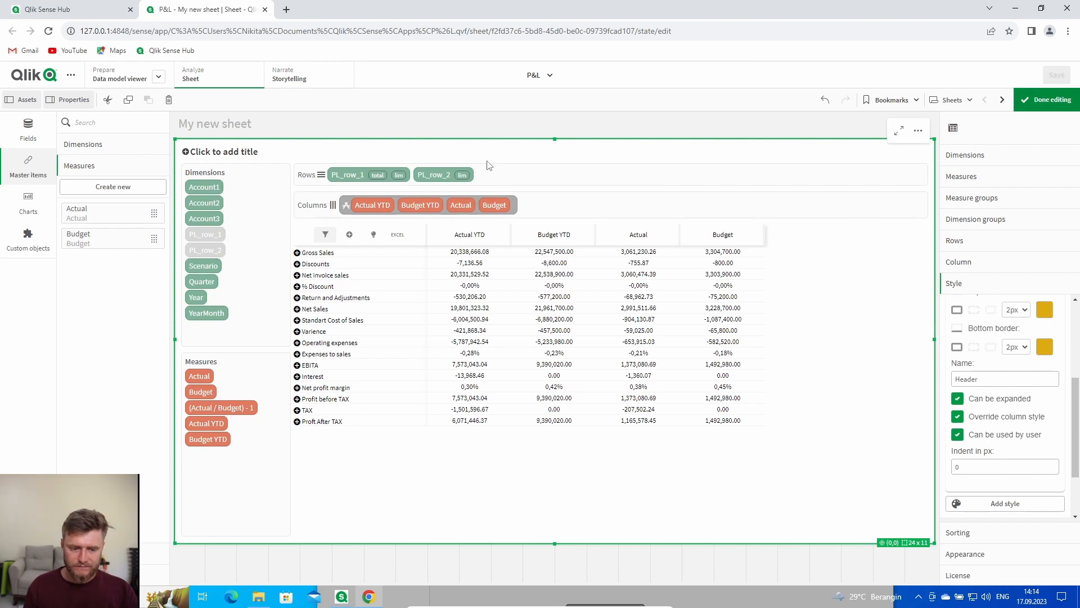
right_click(316, 258)
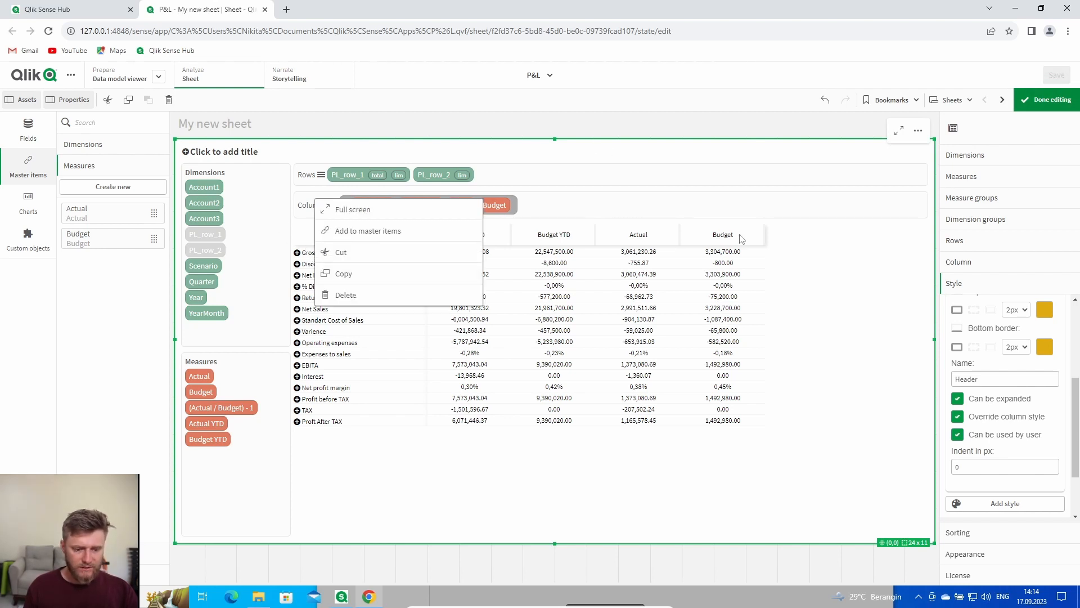
left_click(769, 519)
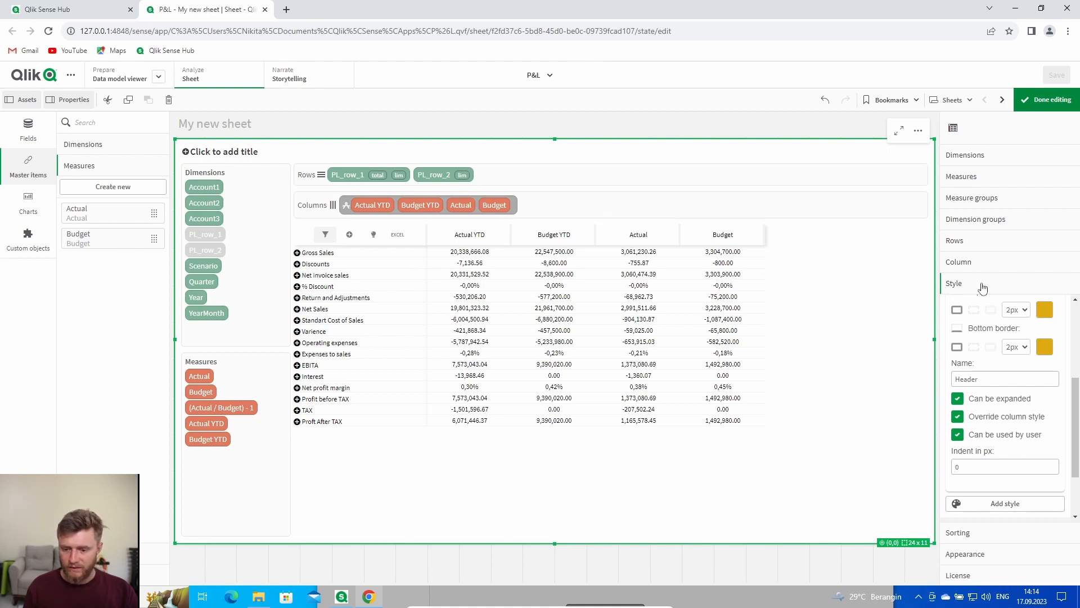
- Add a second row style that cannot be expanded and name it no-expand
scroll(993, 350, "up", 3)
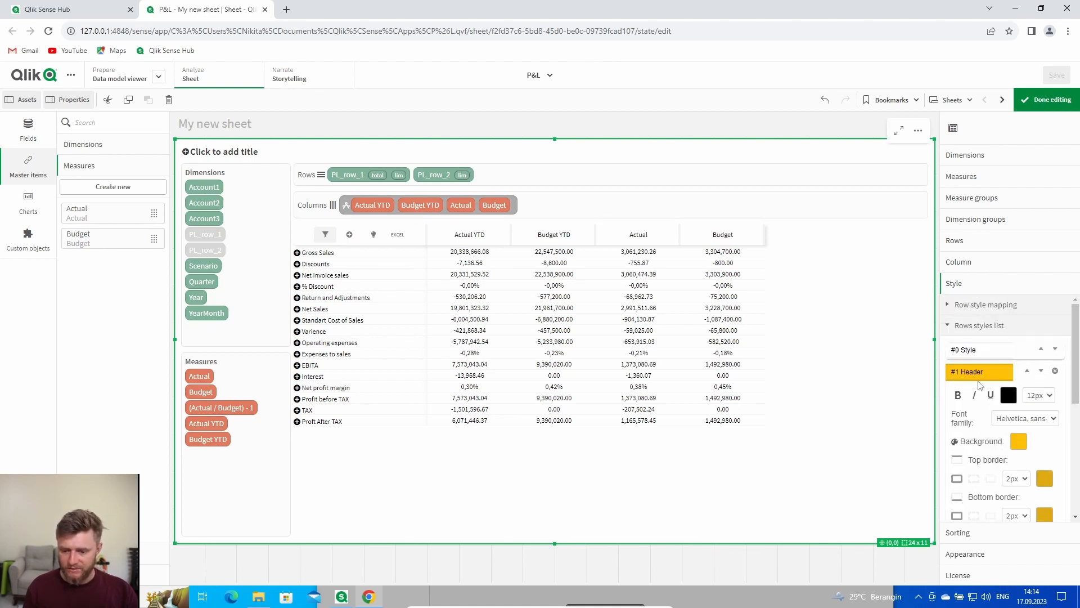
left_click(979, 373)
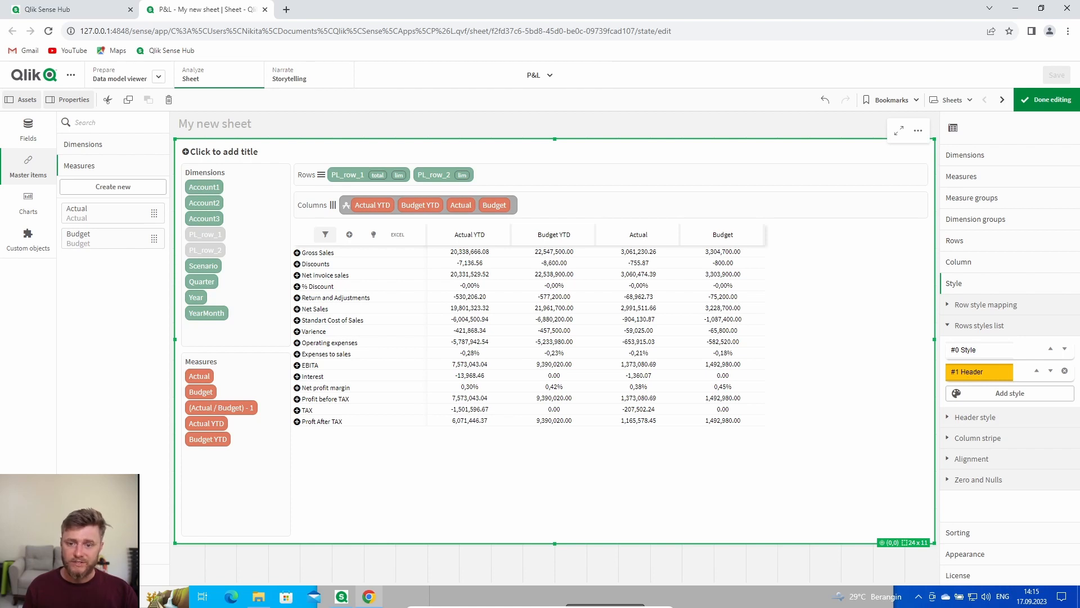
left_click(1018, 393)
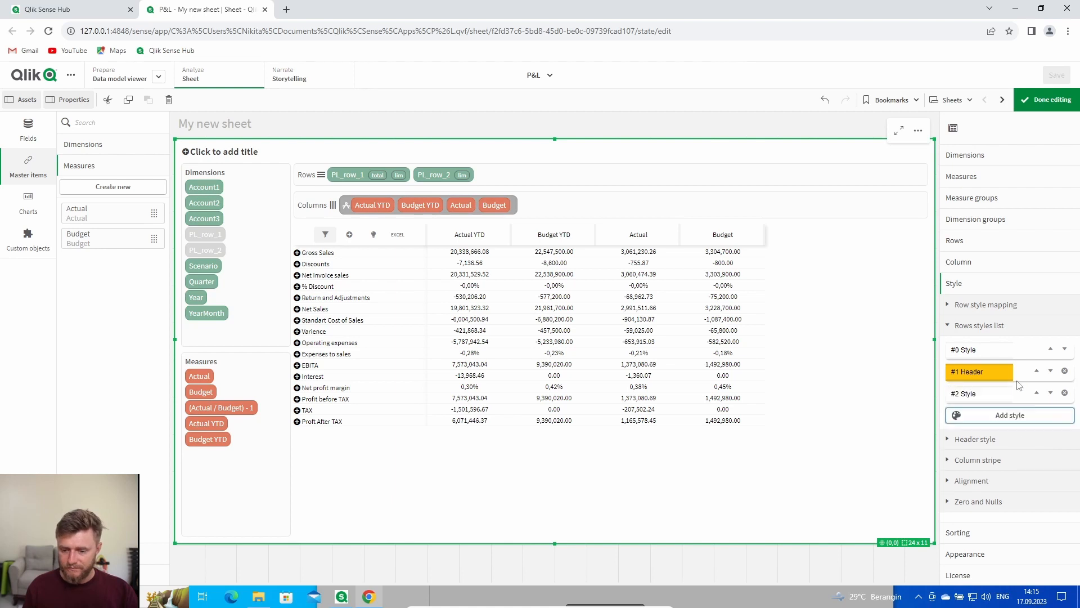
left_click(1003, 393)
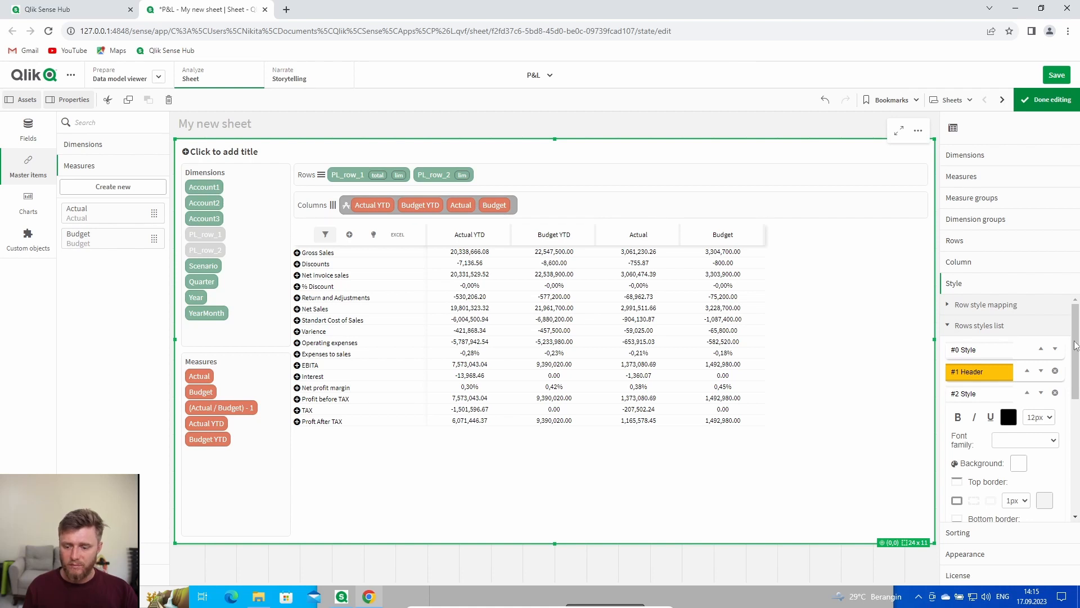
scroll(1008, 443, "down", 3)
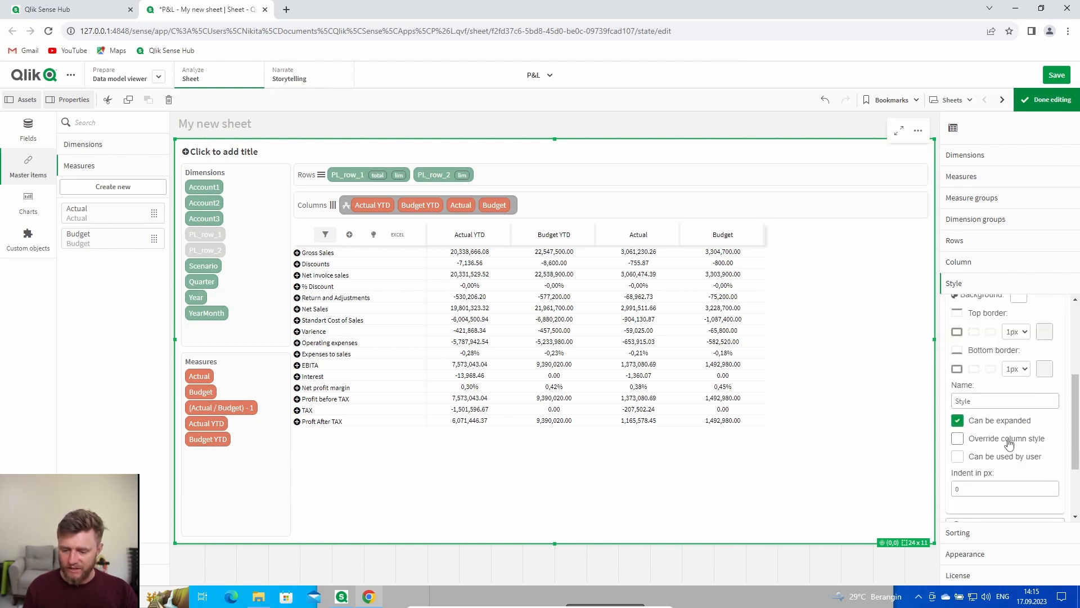
left_click(959, 422)
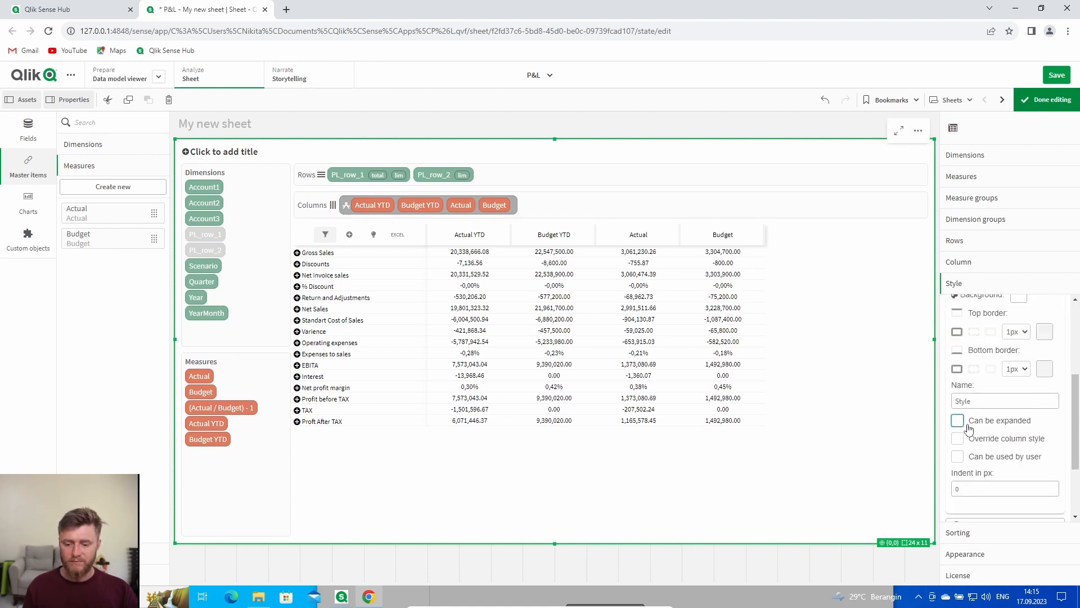
left_click_drag(979, 402, 942, 401)
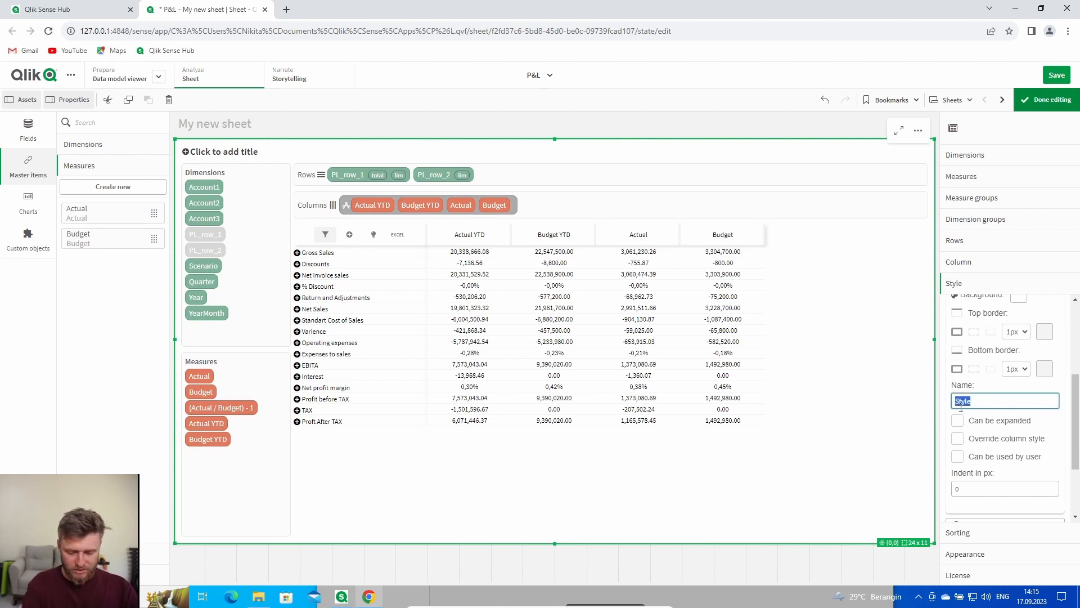
type("no-expand")
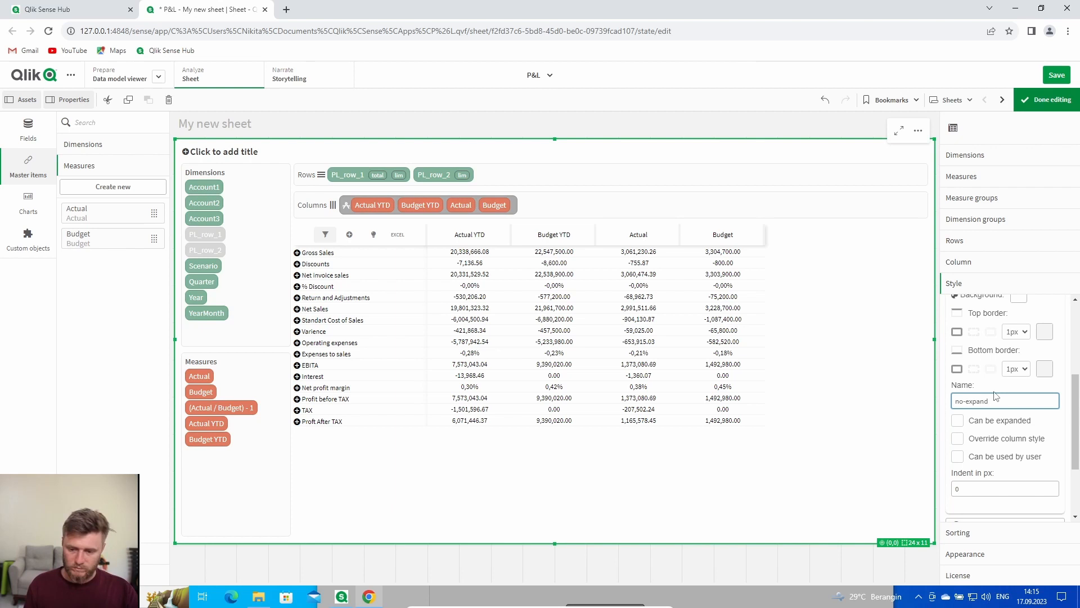
- Add a third row style and give it bold text in the Helvetica, sans-serif font family
scroll(995, 396, "up", 5)
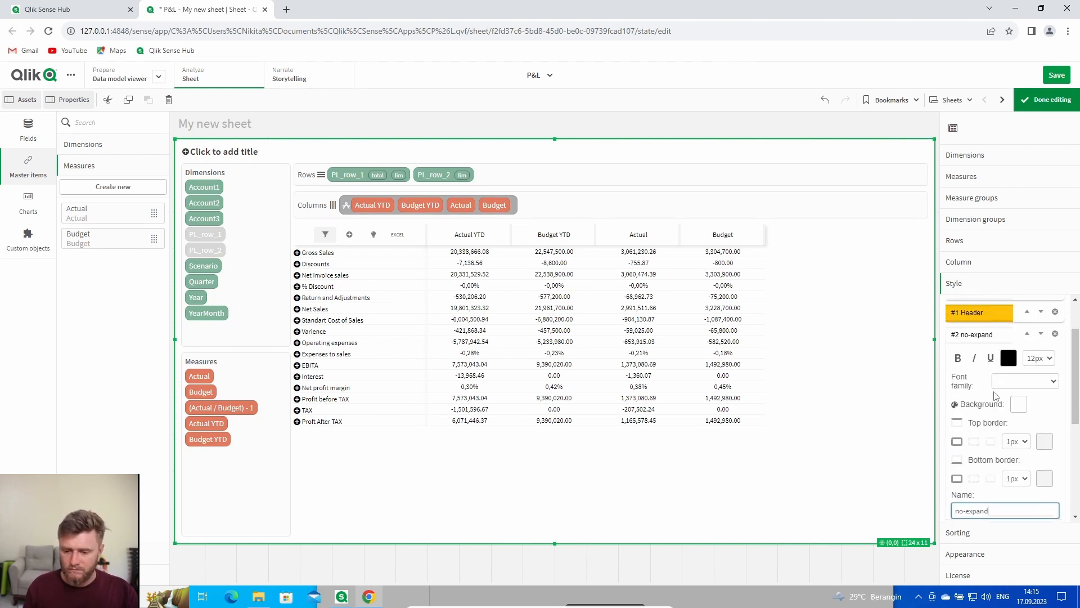
left_click(979, 393)
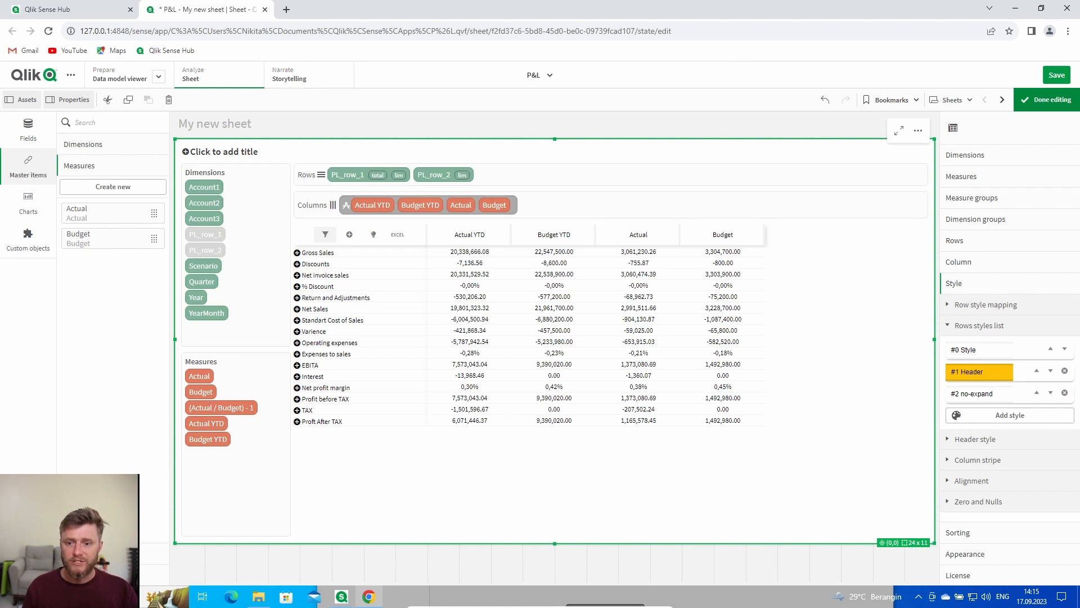
left_click(1013, 414)
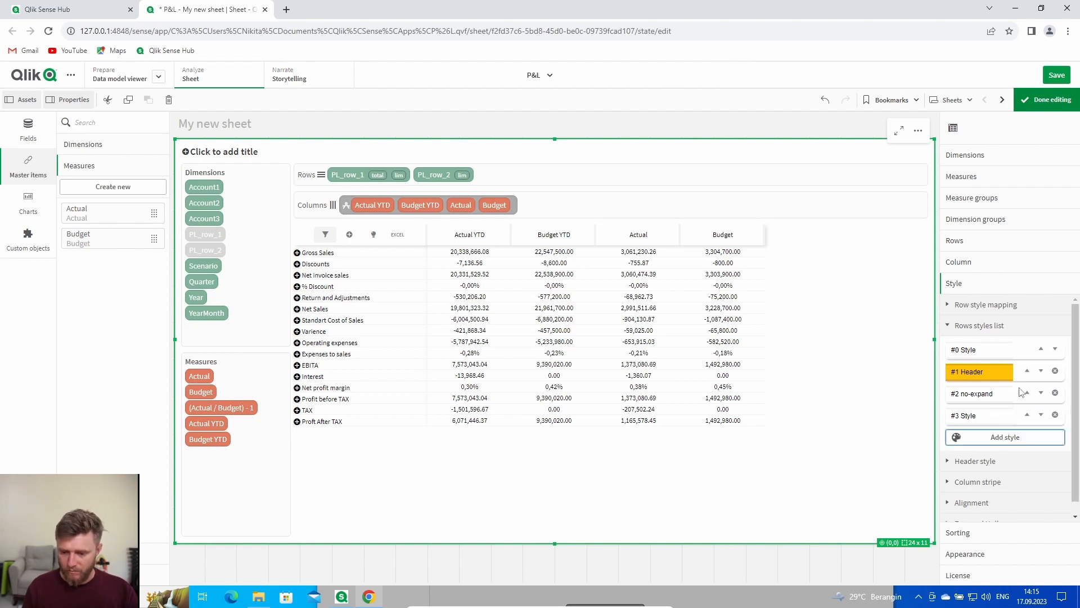
left_click(991, 415)
scroll(979, 394, "down", 3)
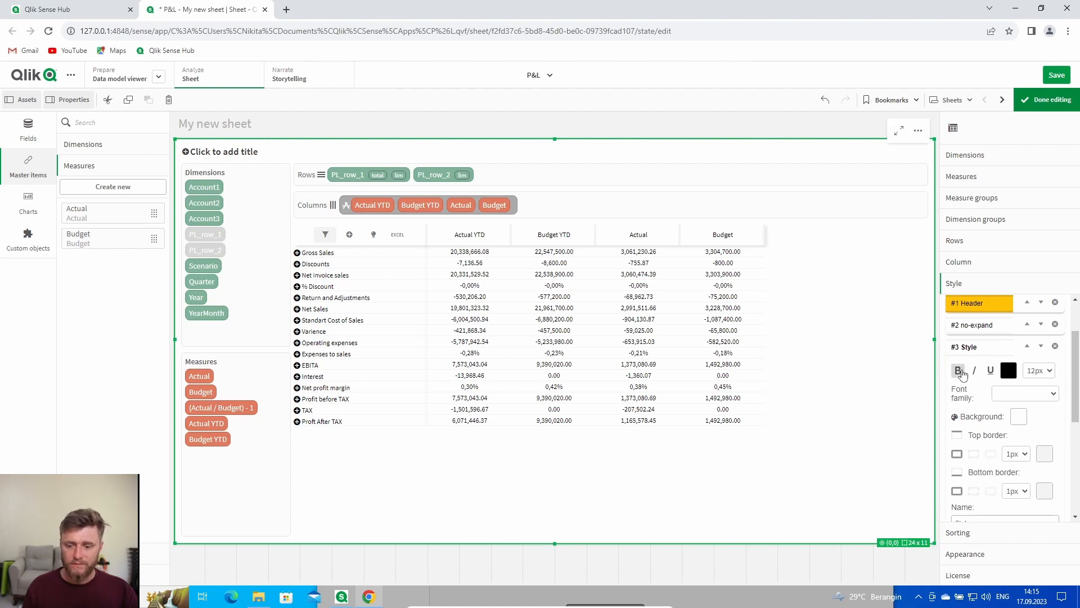
left_click(1038, 399)
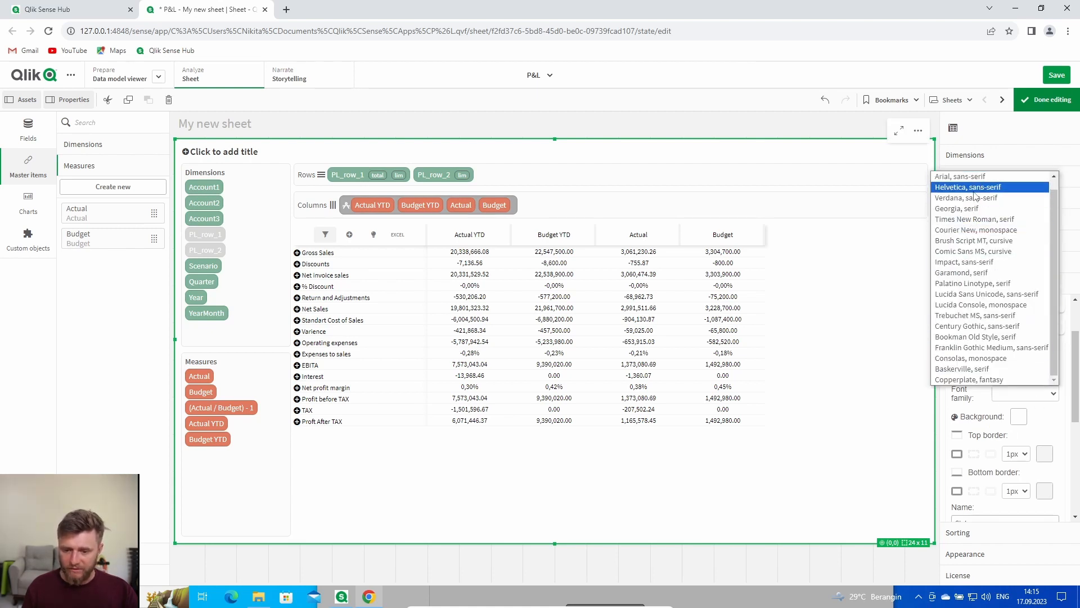
left_click(974, 192)
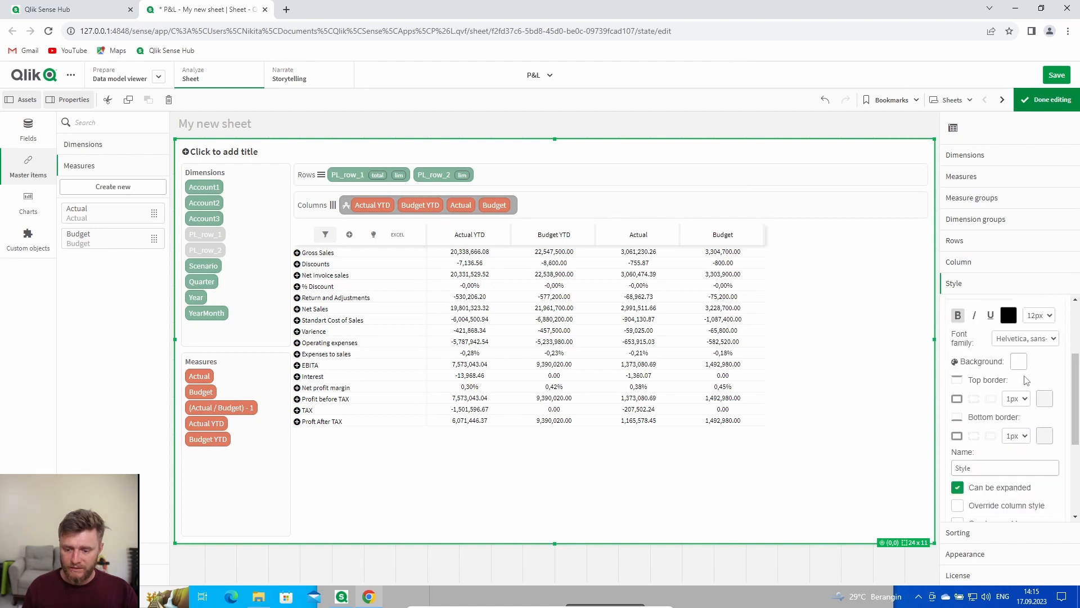
- Colour the third style's top border grey #ABABAB and copy that hex code
left_click(1041, 399)
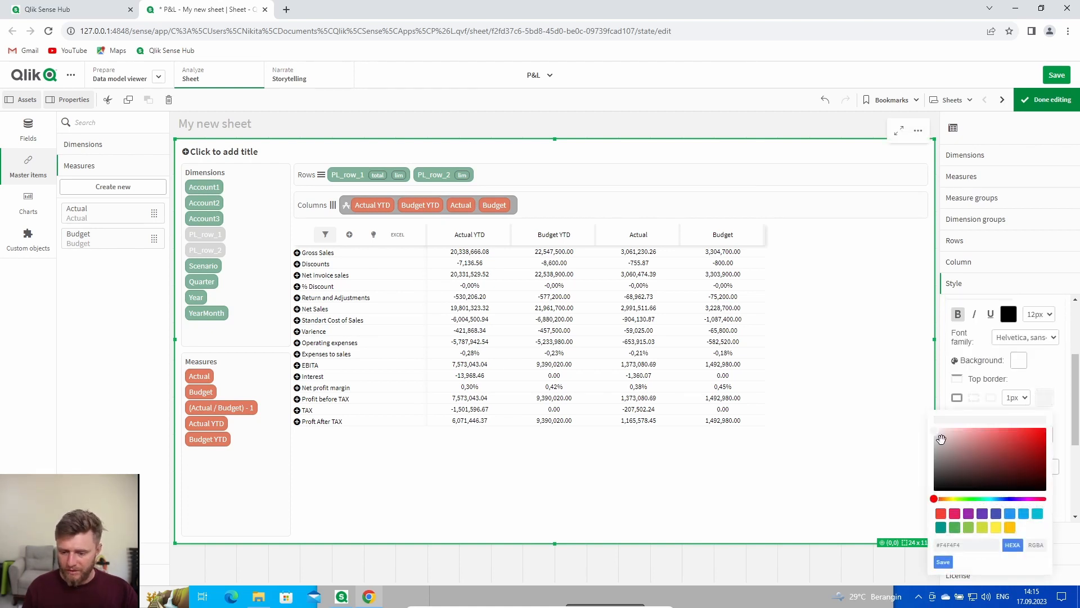
left_click_drag(936, 436, 931, 453)
left_click_drag(960, 546, 927, 547)
key("ctrl+c")
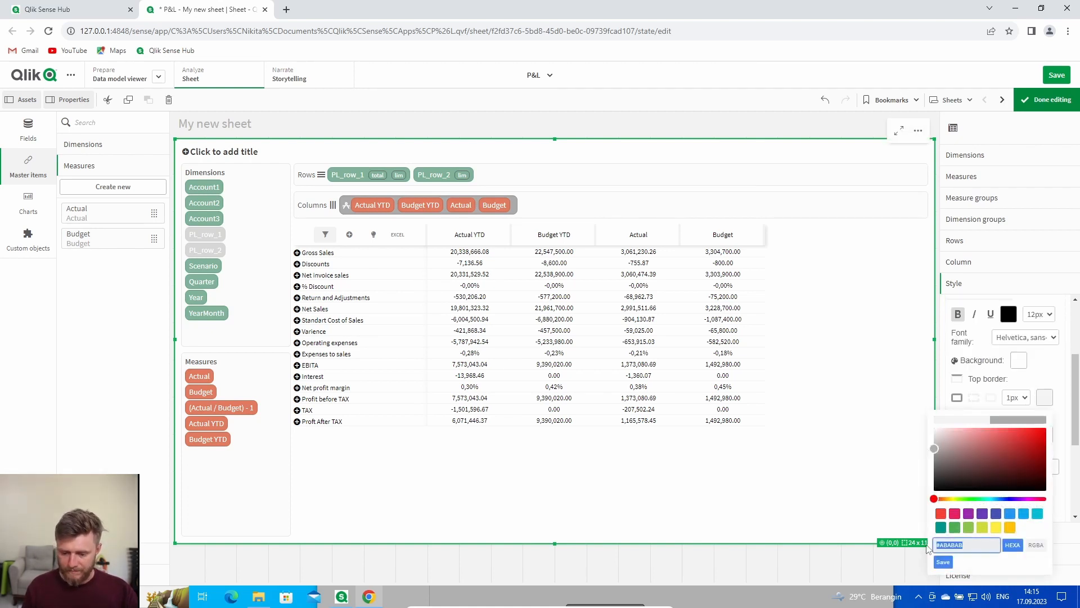
left_click(949, 562)
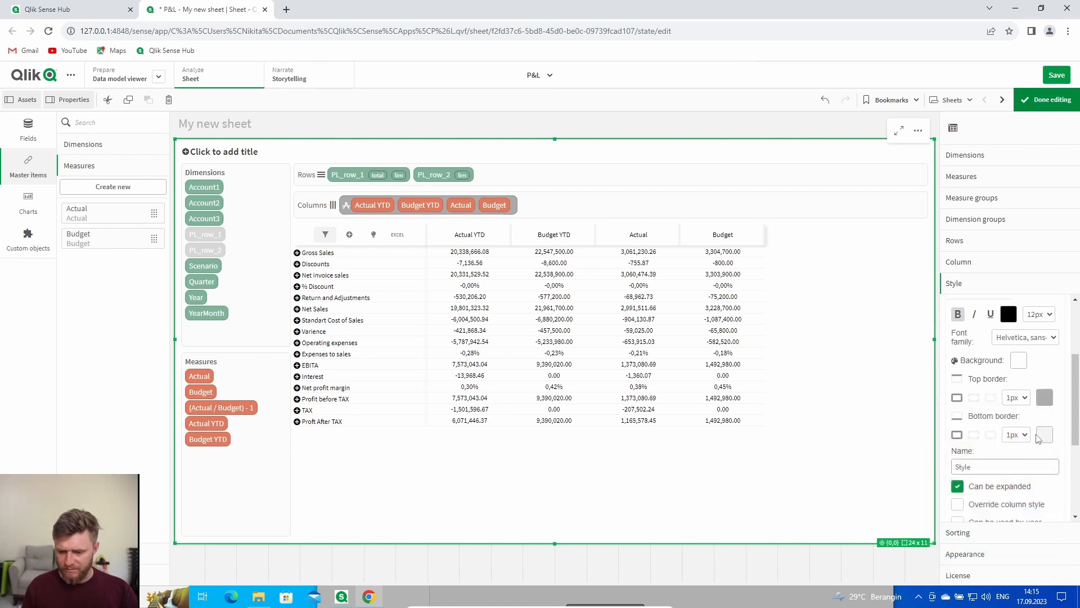
- Apply the copied grey #ABABAB to the third style's bottom border
left_click(1042, 435)
left_click_drag(968, 390, 929, 397)
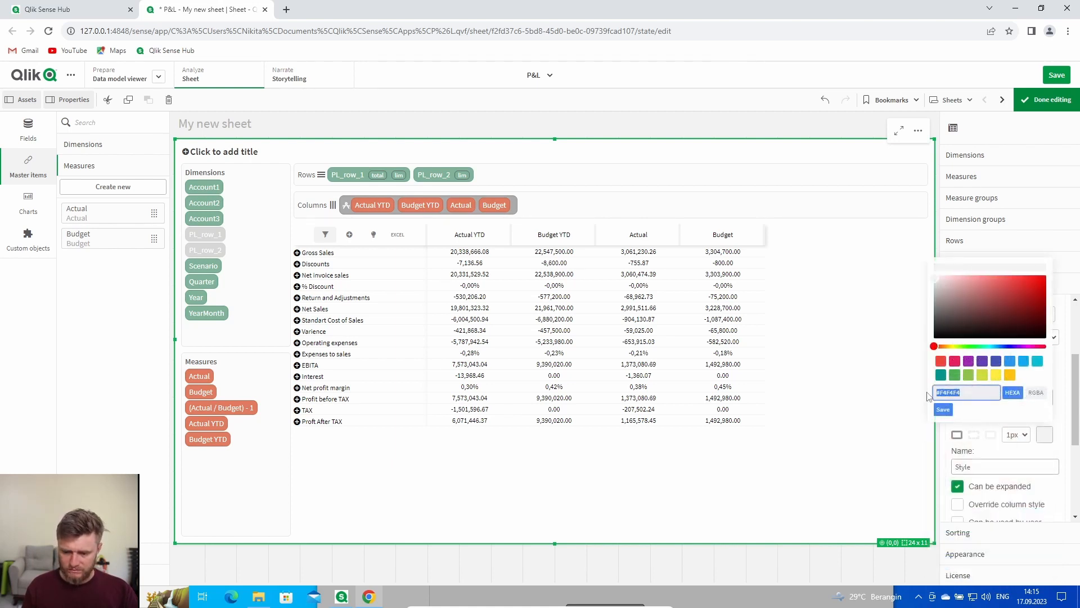
key("ctrl+v")
left_click(944, 411)
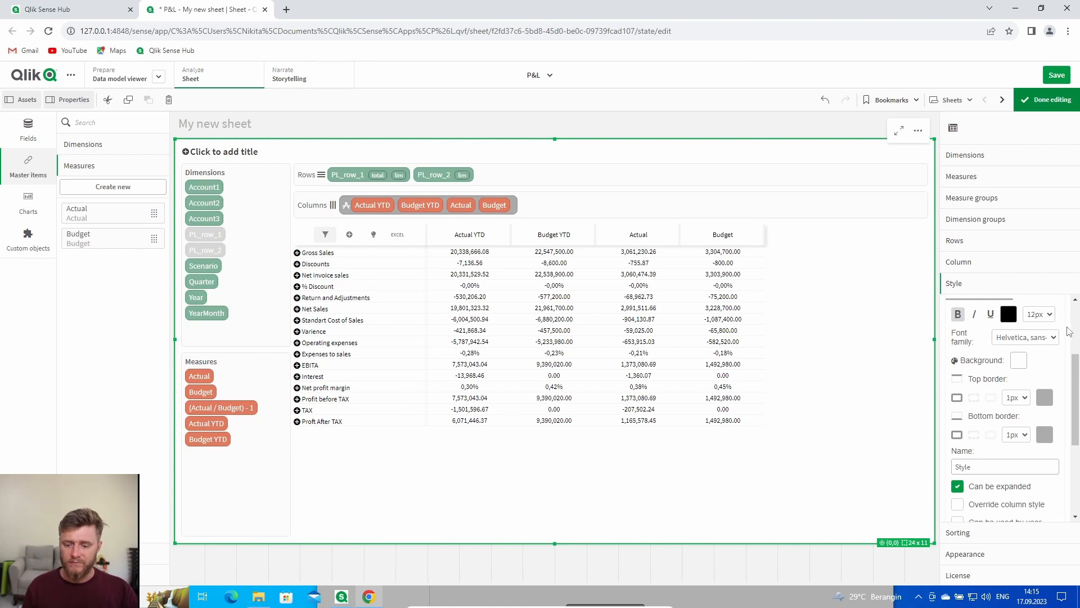
- Make the third row style non-expandable and name it Bold
scroll(1069, 379, "down", 2)
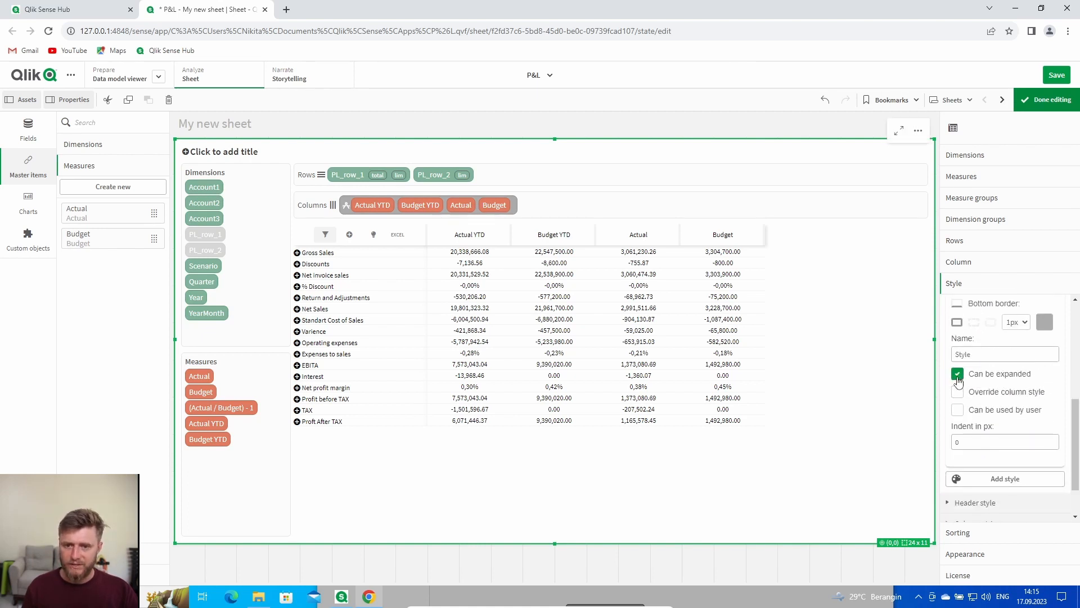
left_click(958, 375)
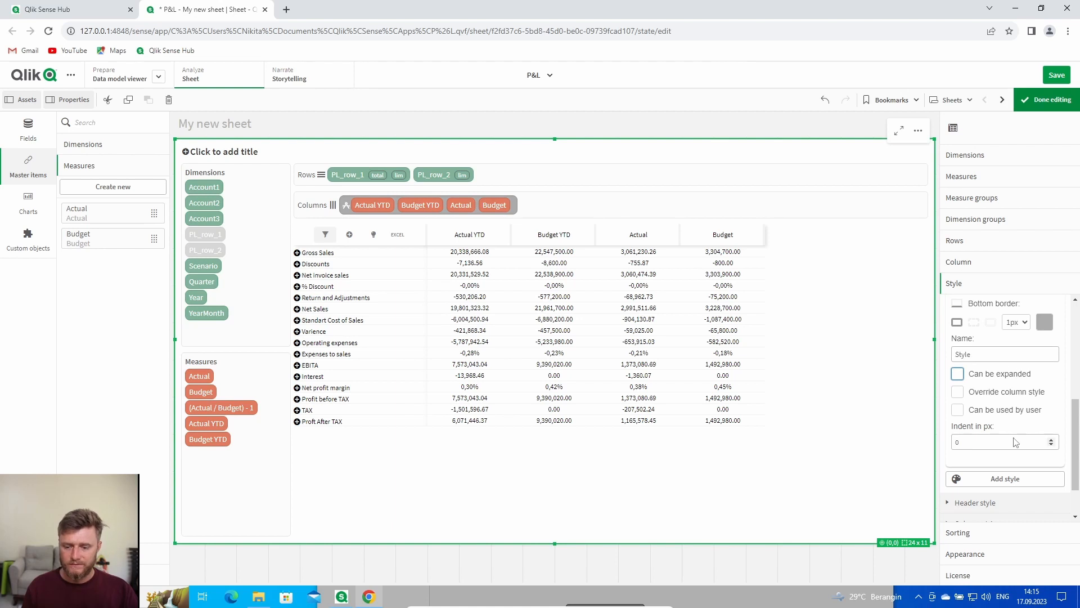
scroll(1015, 440, "up", 3)
scroll(1012, 439, "up", 1)
left_click(977, 403)
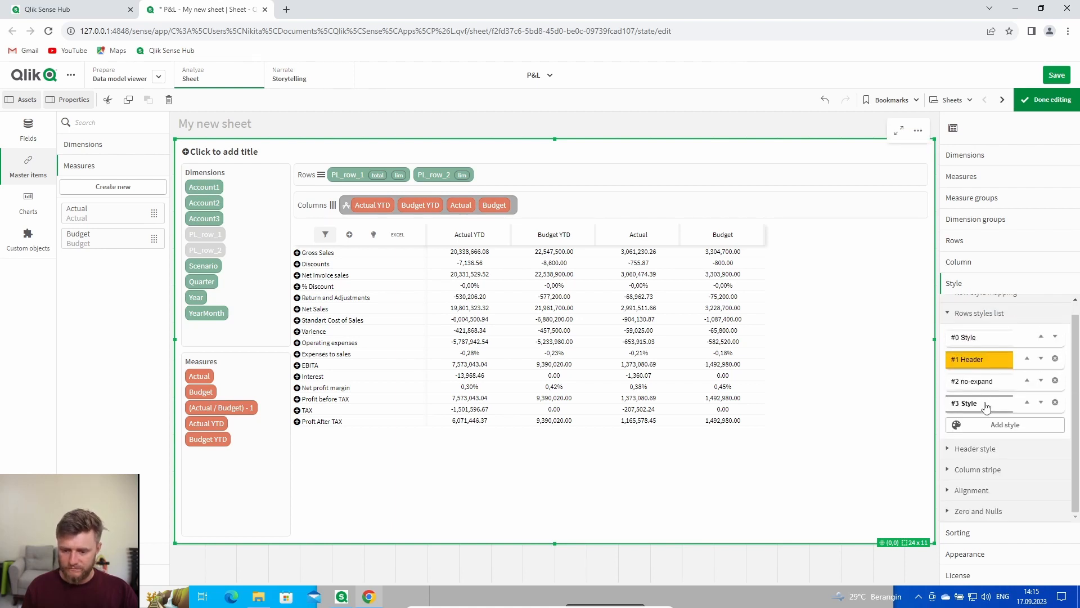
left_click(1003, 402)
scroll(1003, 400, "down", 3)
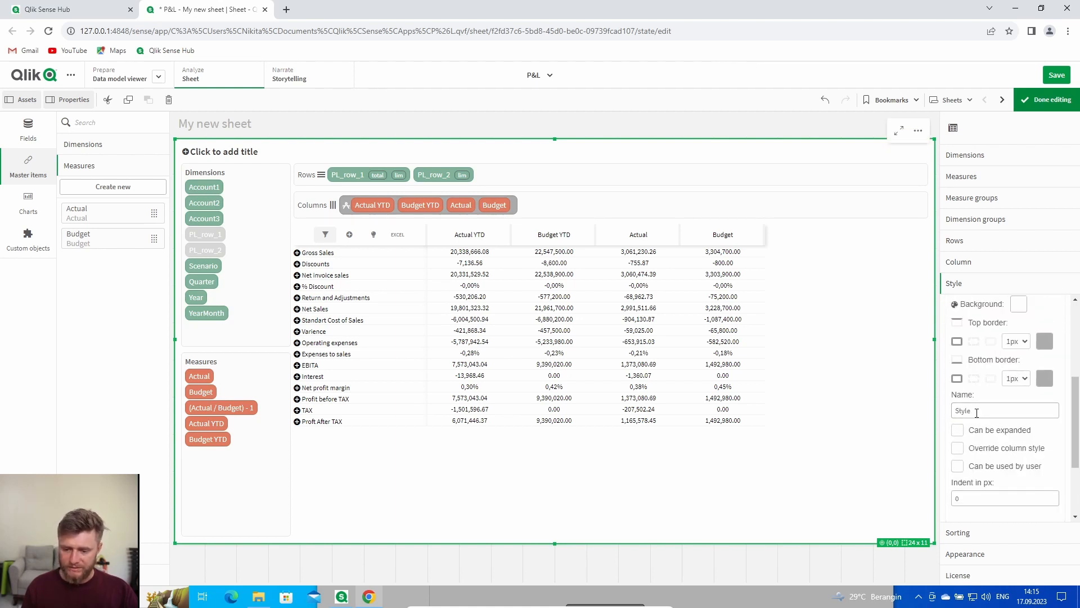
left_click_drag(972, 411, 951, 411)
type("Bold")
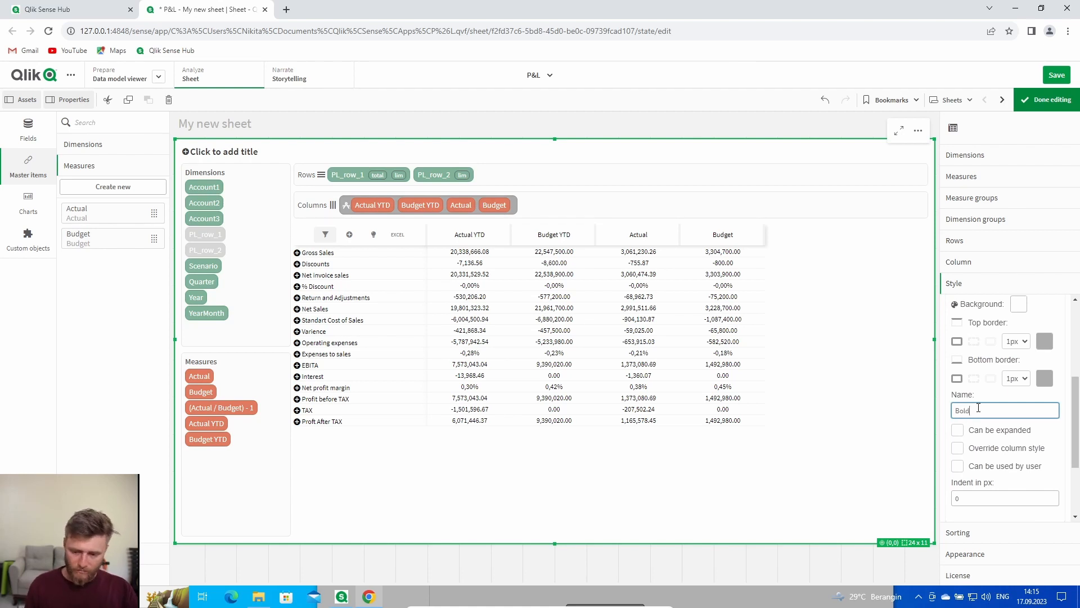
left_click(1001, 396)
scroll(1001, 397, "up", 3)
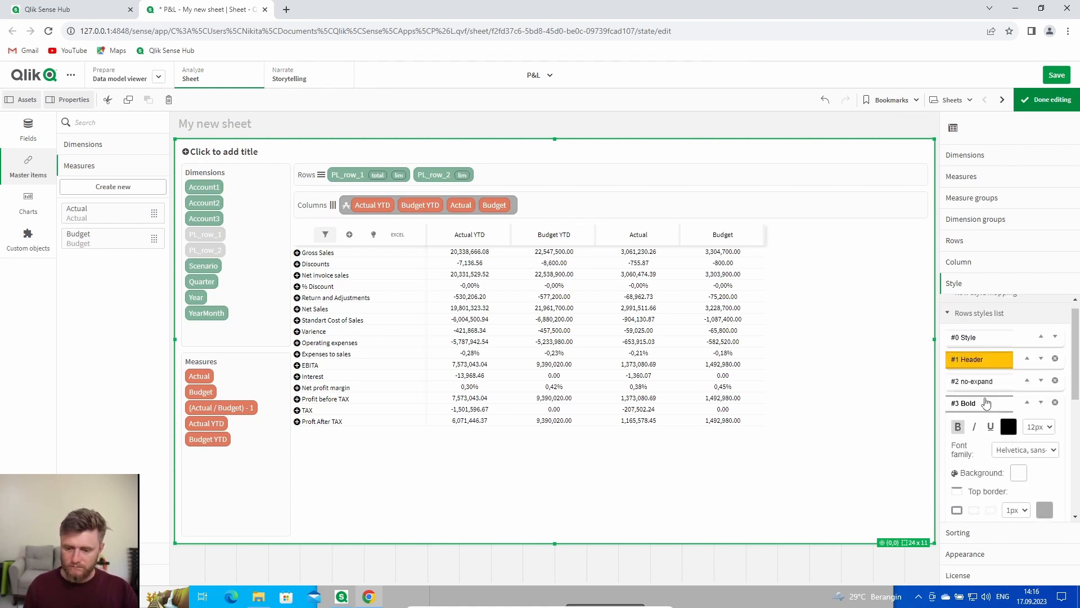
left_click(986, 403)
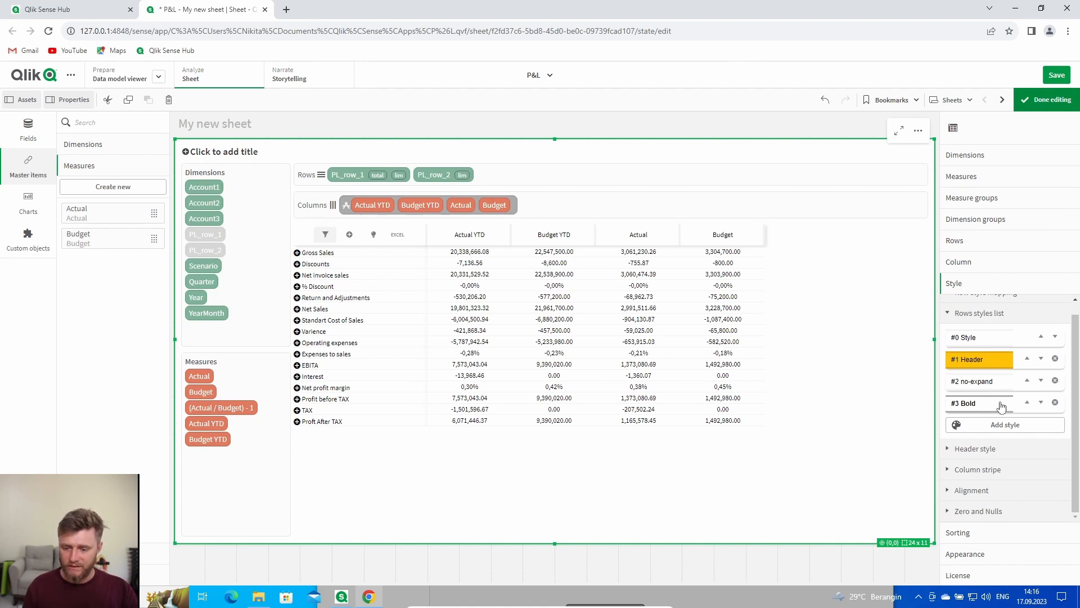
- Add a fourth row style with bold text in the Helvetica, sans-serif font family
left_click(989, 425)
left_click(992, 430)
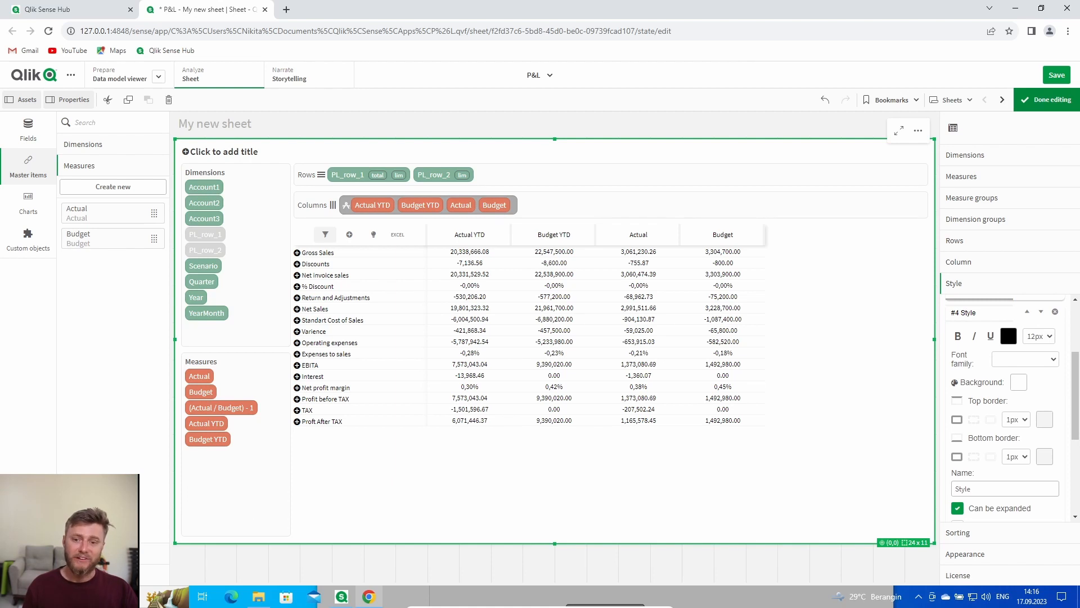
left_click(1022, 364)
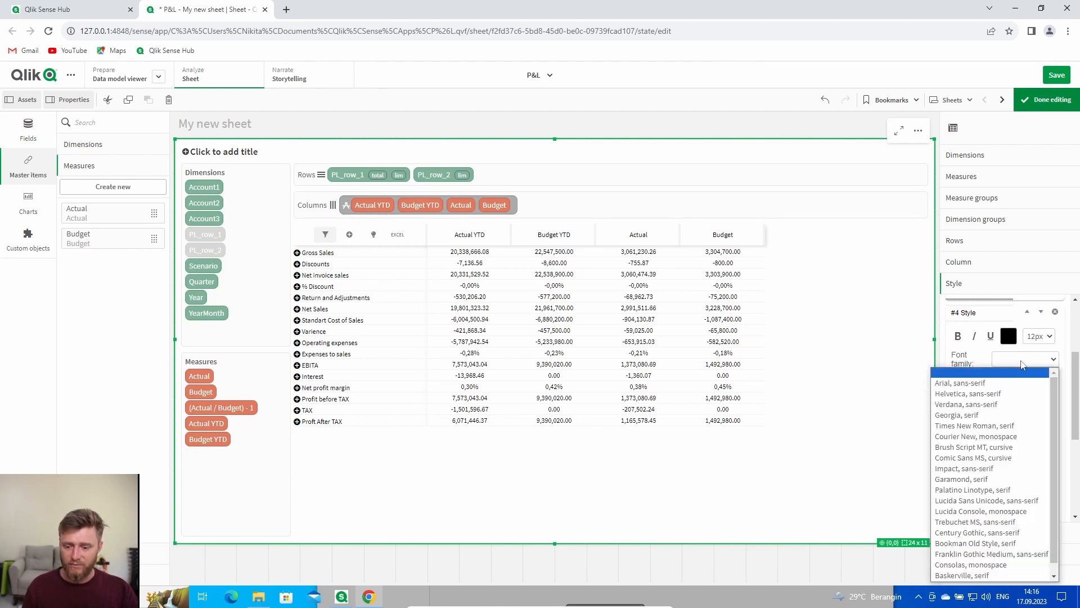
left_click(1005, 399)
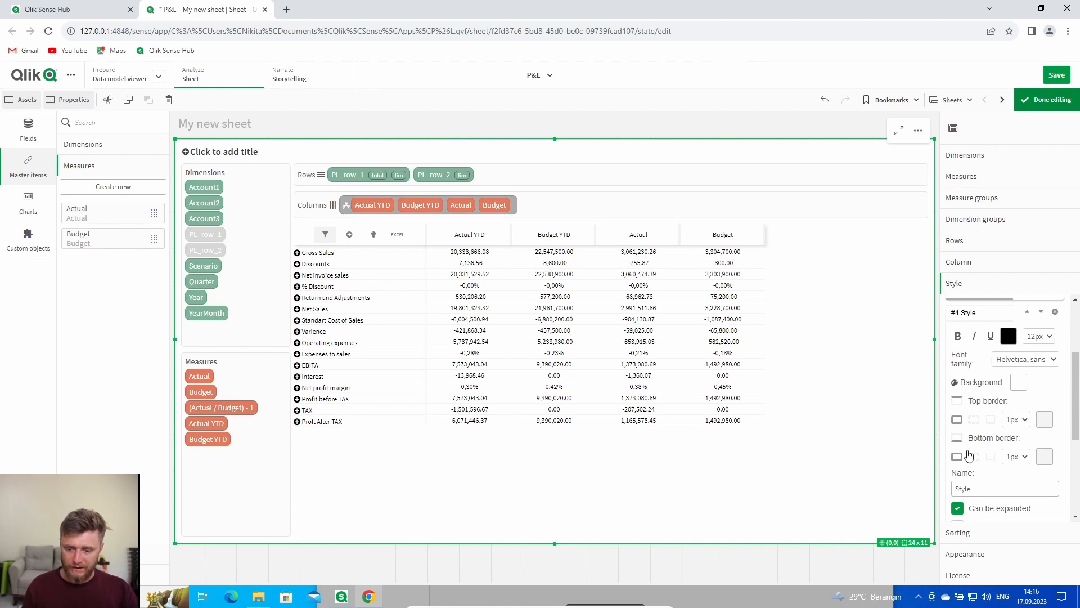
left_click(957, 337)
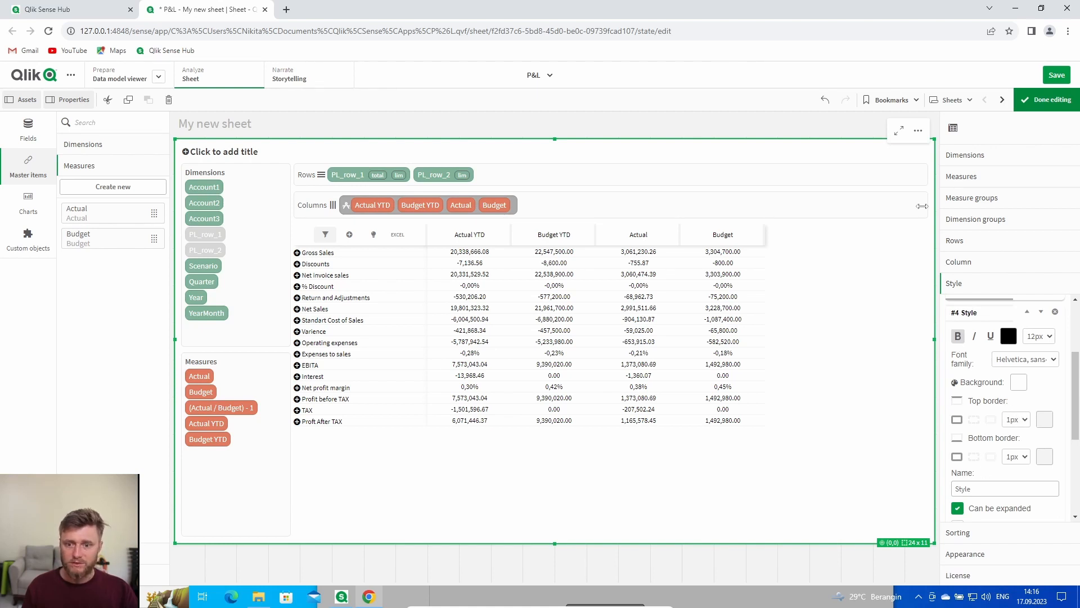
- Set the fourth style's background to yellow #FFEB3B and copy its hex code
left_click(1019, 383)
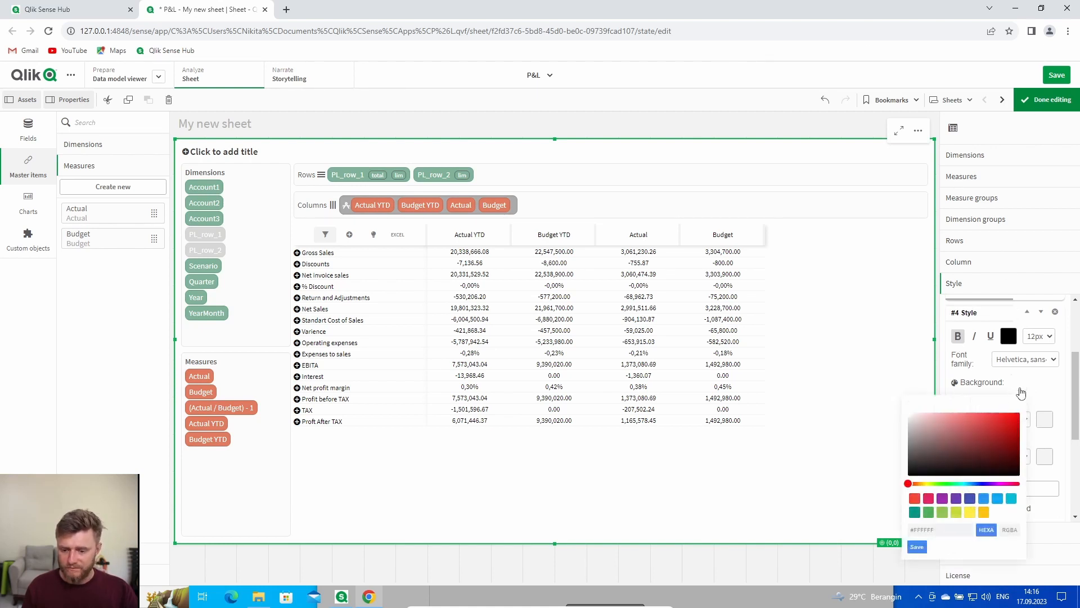
left_click(970, 512)
left_click(917, 547)
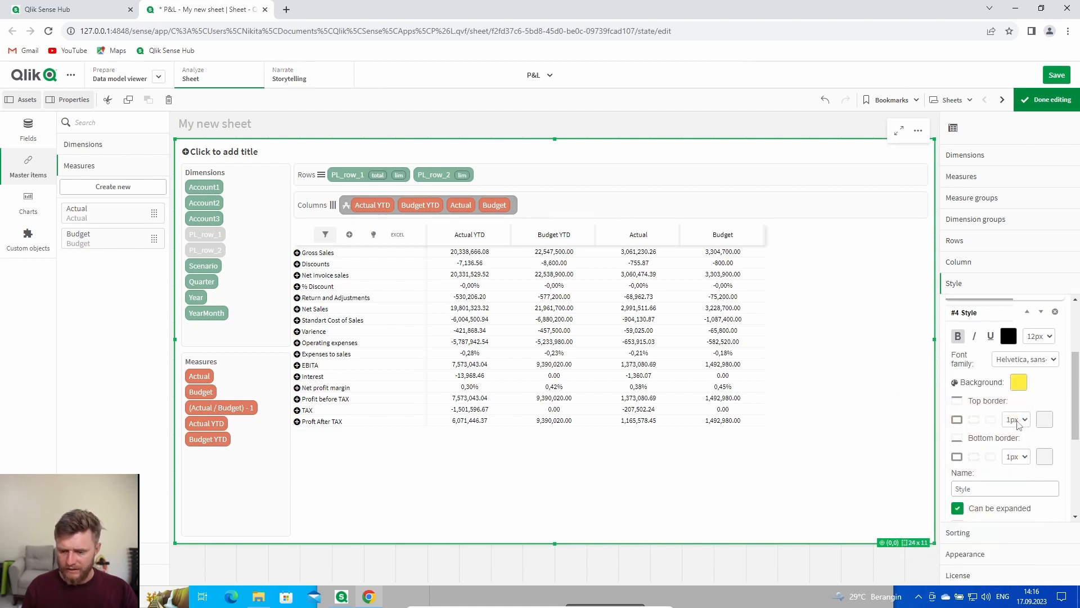
left_click(1019, 383)
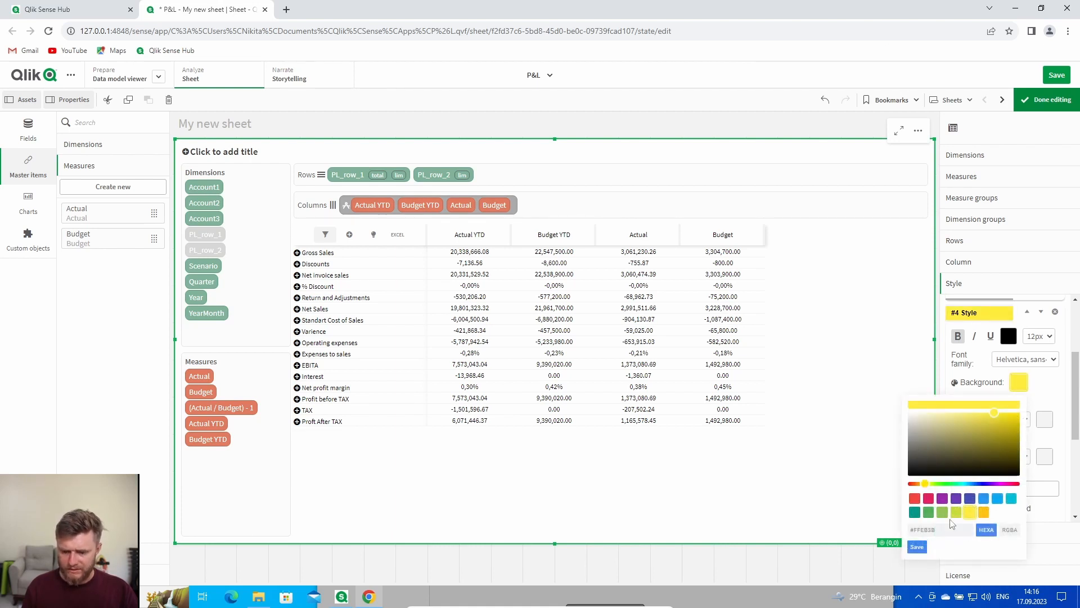
left_click(917, 547)
- Colour the fourth style's top border #C2B228, a darker shade of the yellow background
left_click(1045, 420)
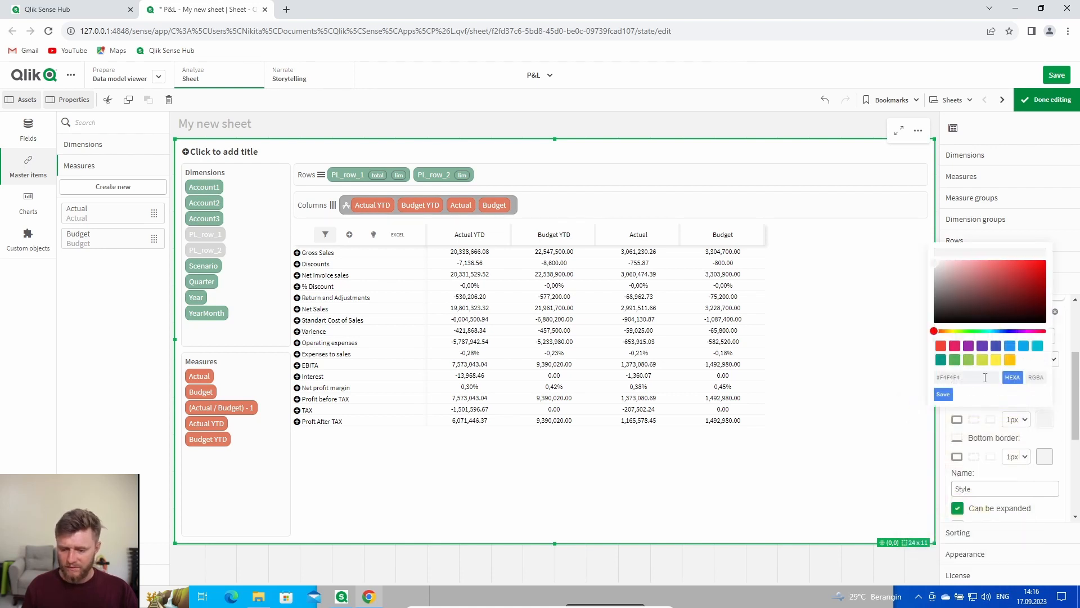
left_click_drag(963, 378, 923, 380)
type("#FFEB3B")
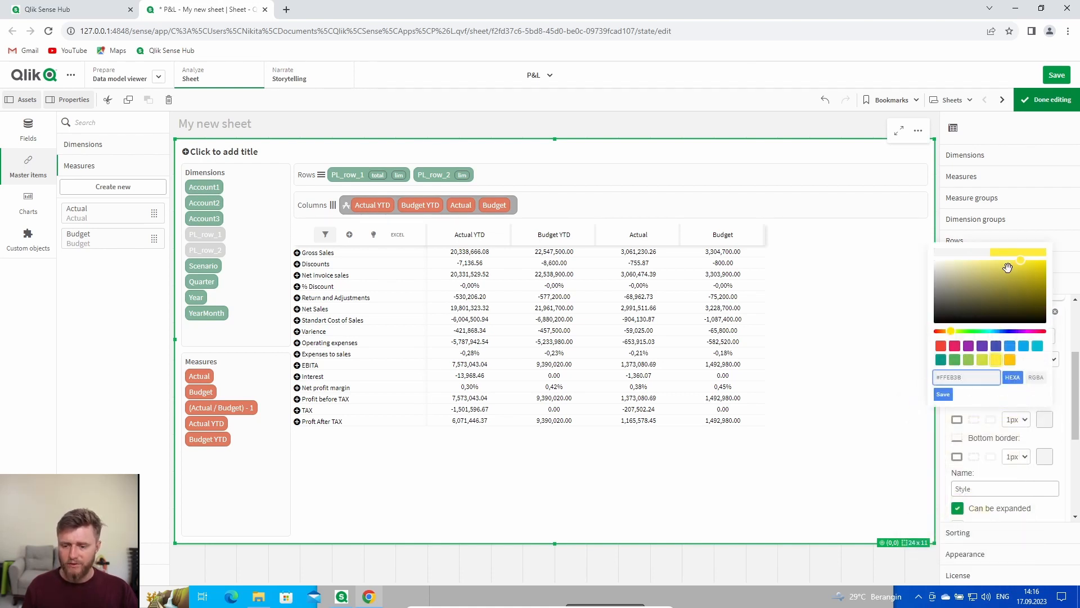
left_click_drag(1020, 264, 1023, 275)
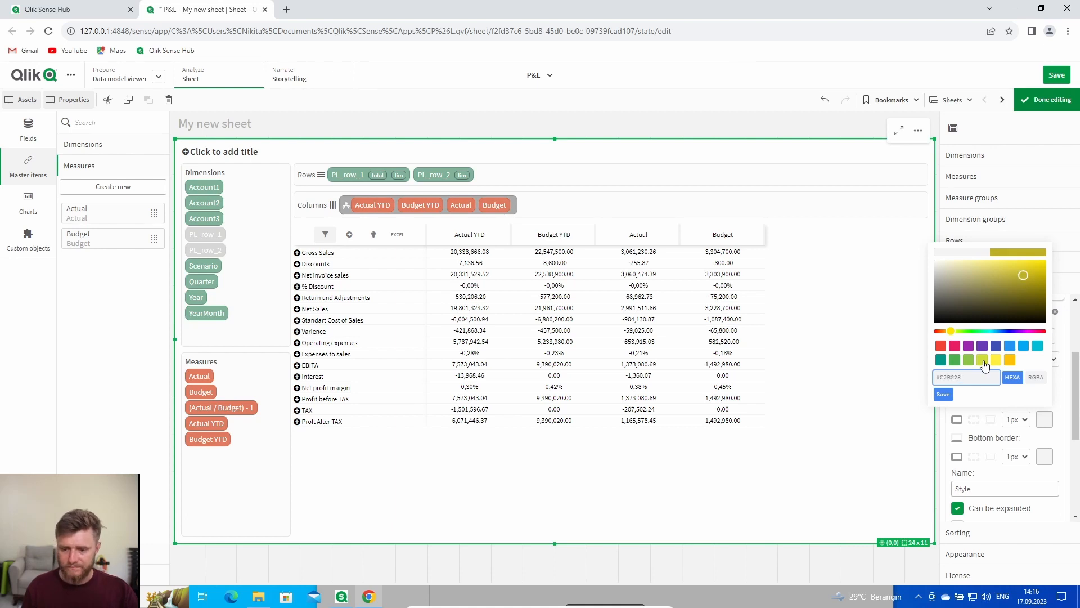
left_click(943, 394)
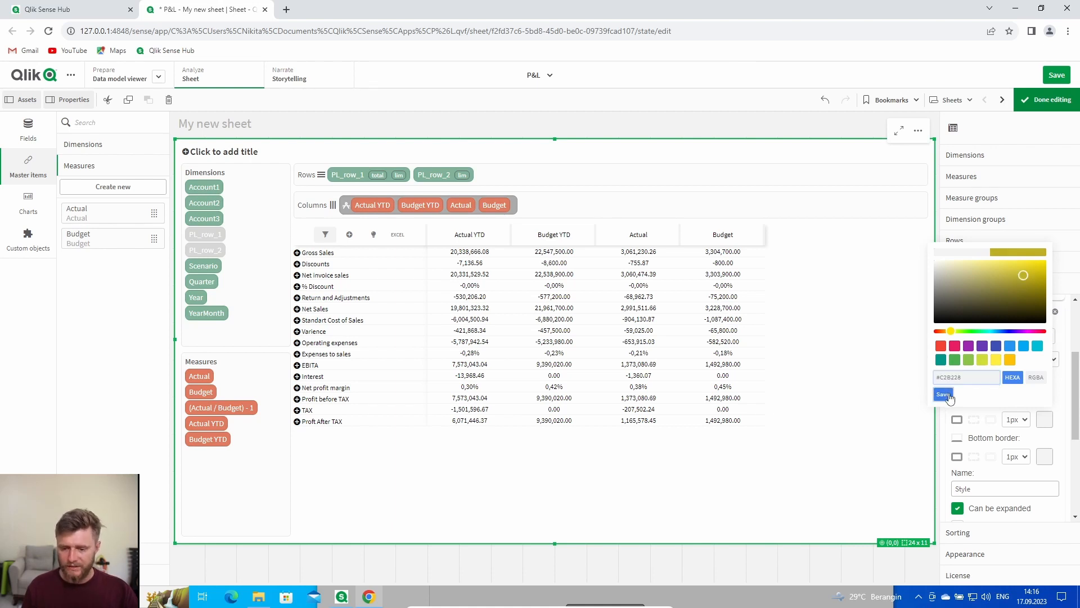
- Apply the same dark yellow #C2B228 to the fourth style's bottom border
left_click(1042, 456)
left_click_drag(968, 415, 917, 419)
type("#C2B228")
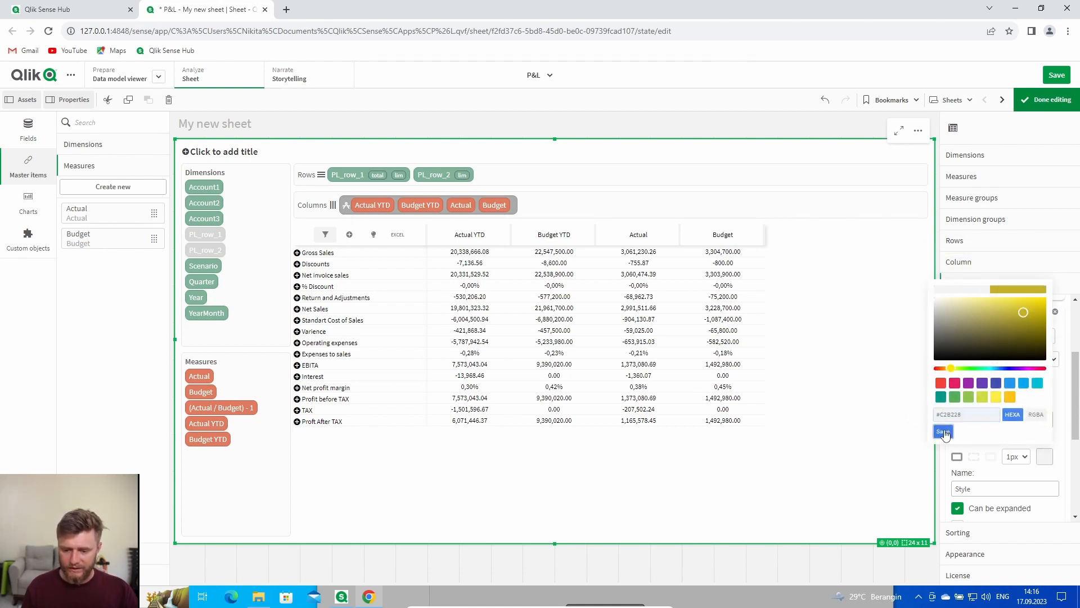
left_click(945, 433)
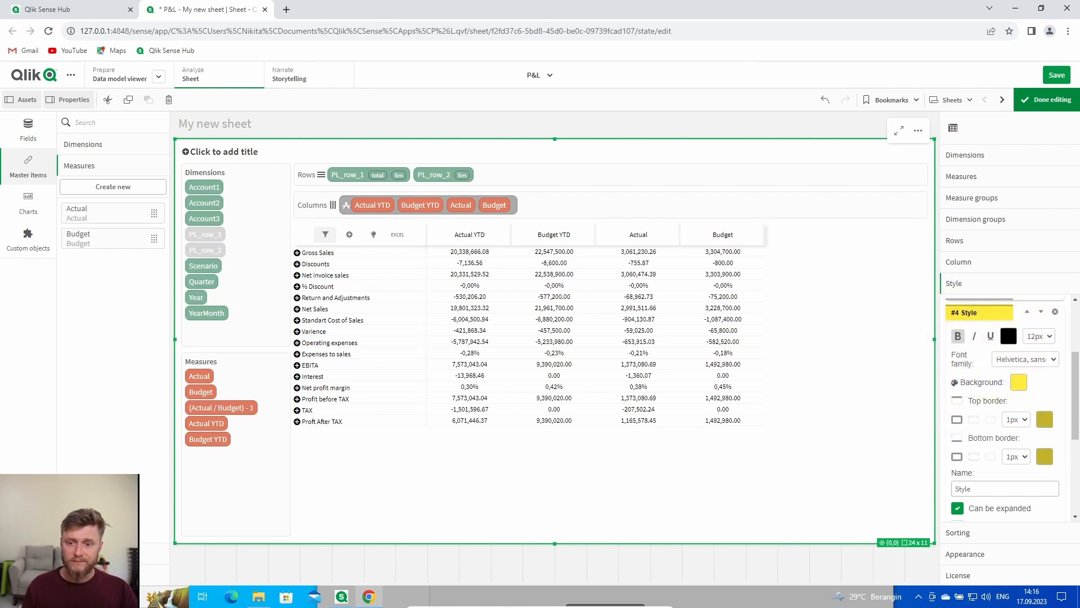
- Name the fourth style Yellow, make it non-expandable, and let it override the column style and be used by the user
scroll(1010, 374, "down", 3)
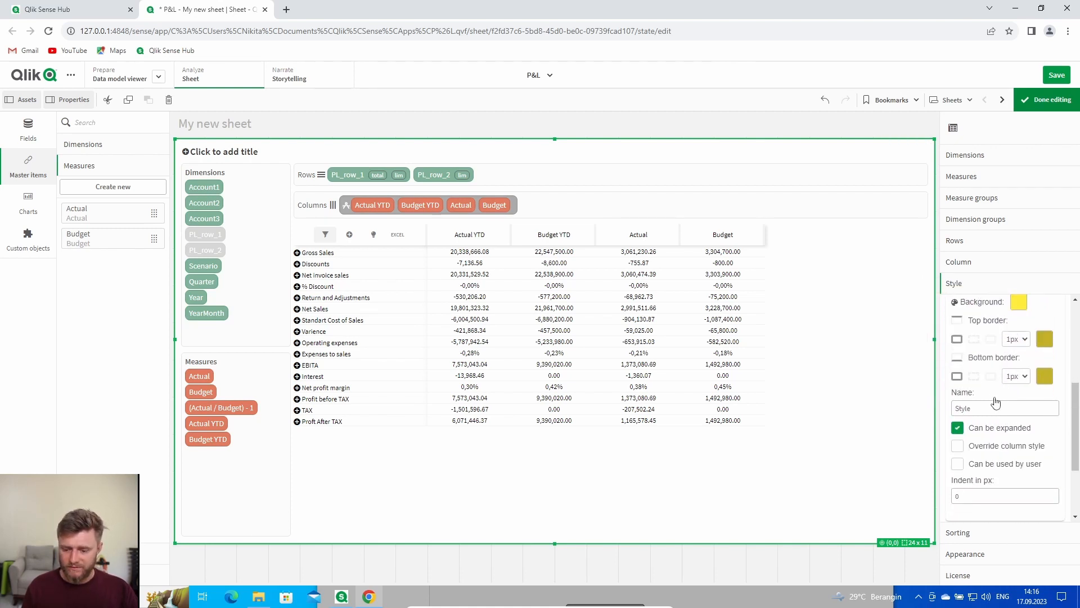
left_click_drag(979, 376, 939, 378)
type("Yellow")
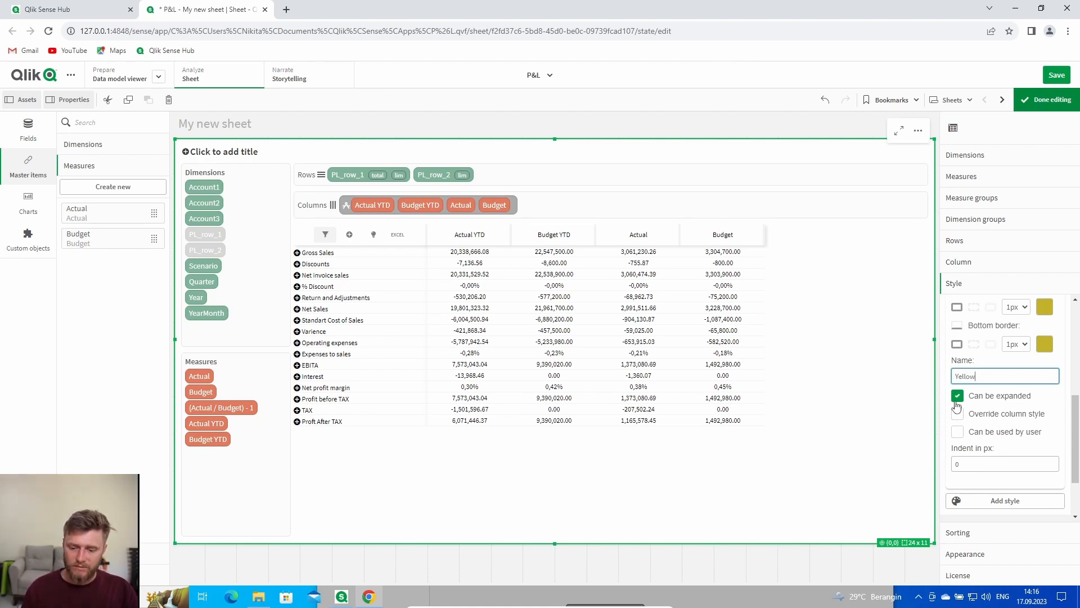
left_click(958, 396)
left_click(960, 414)
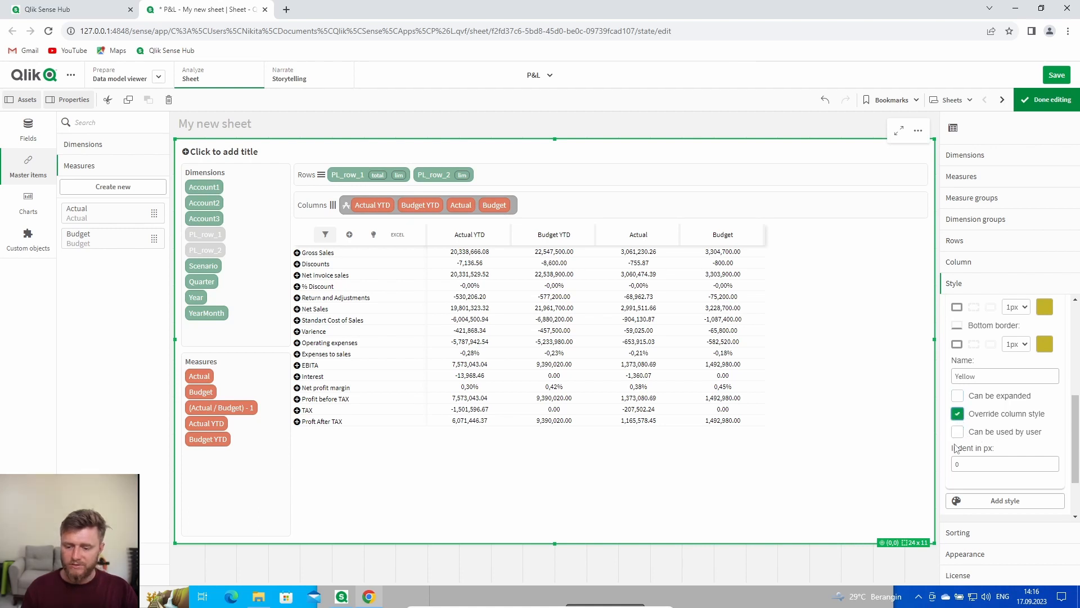
left_click(957, 432)
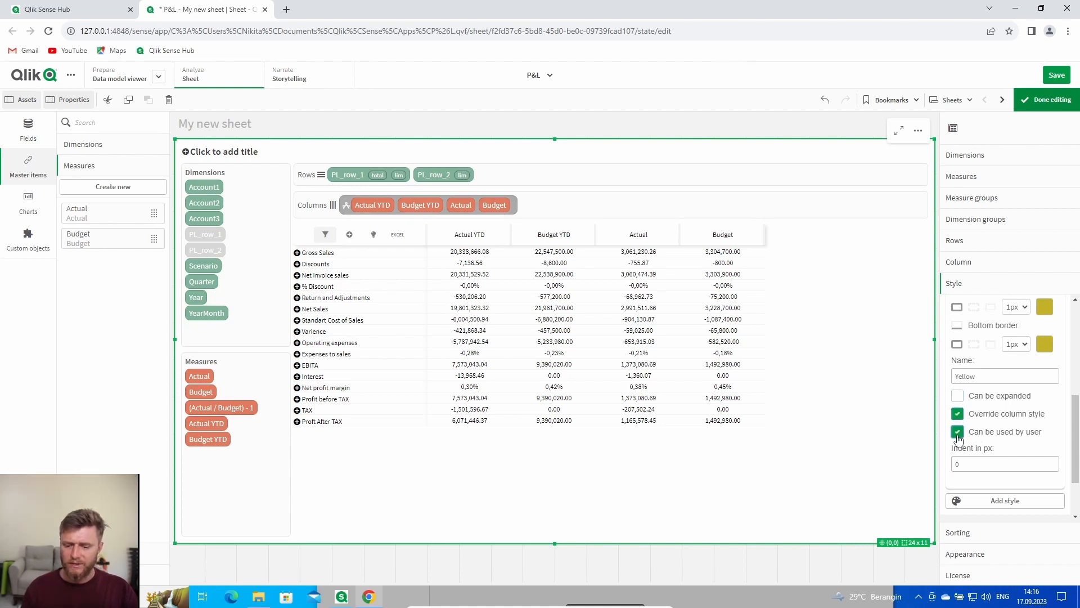
- Open the Yellow style's indent for editing and collapse the style's settings
scroll(955, 422, "down", 1)
double_click(955, 407)
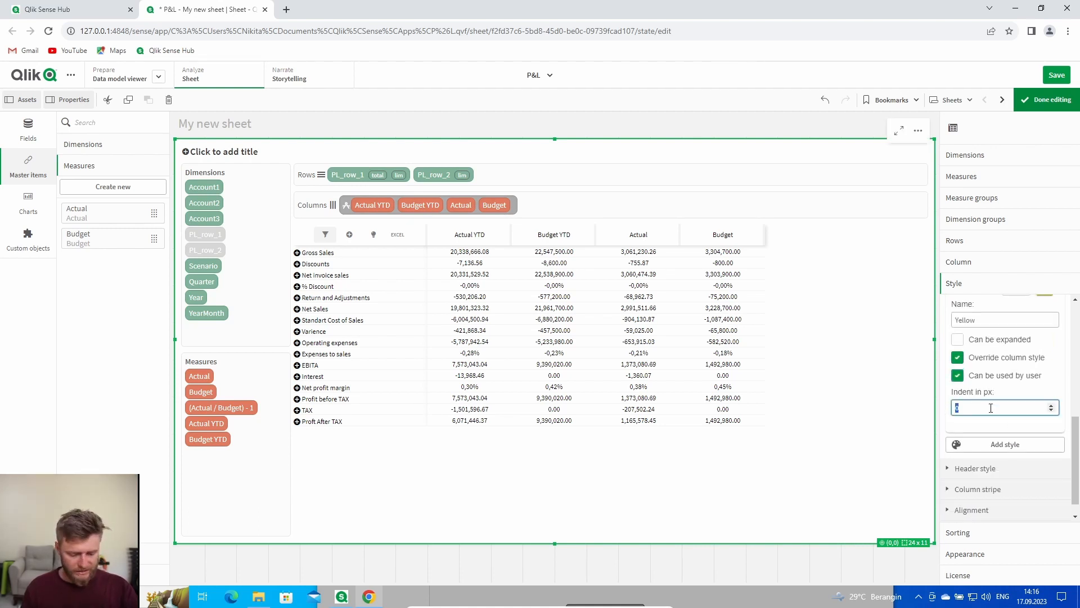
scroll(1028, 394, "up", 3)
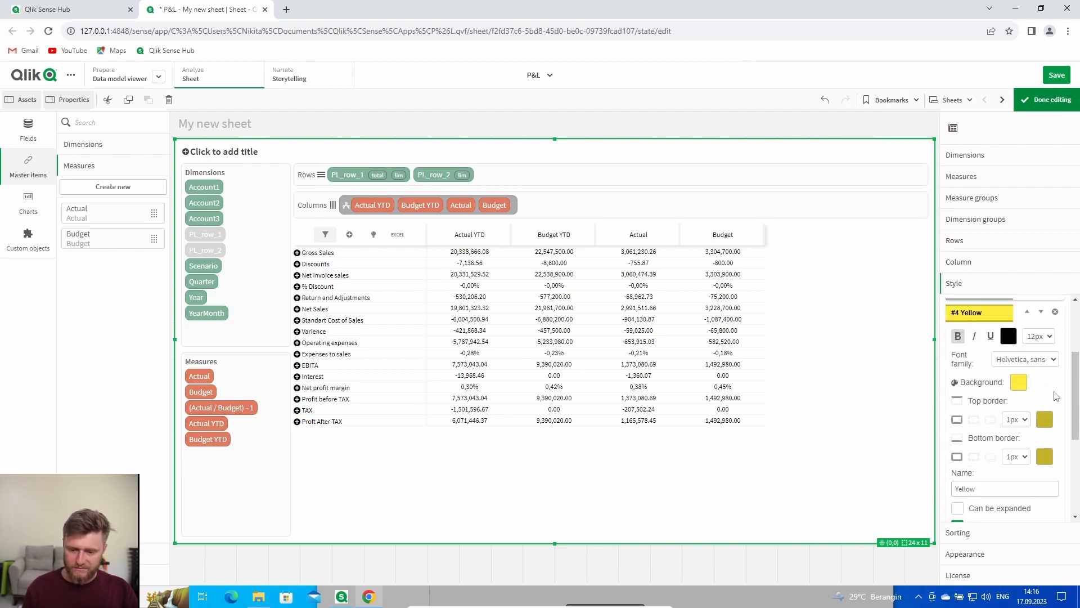
left_click(992, 308)
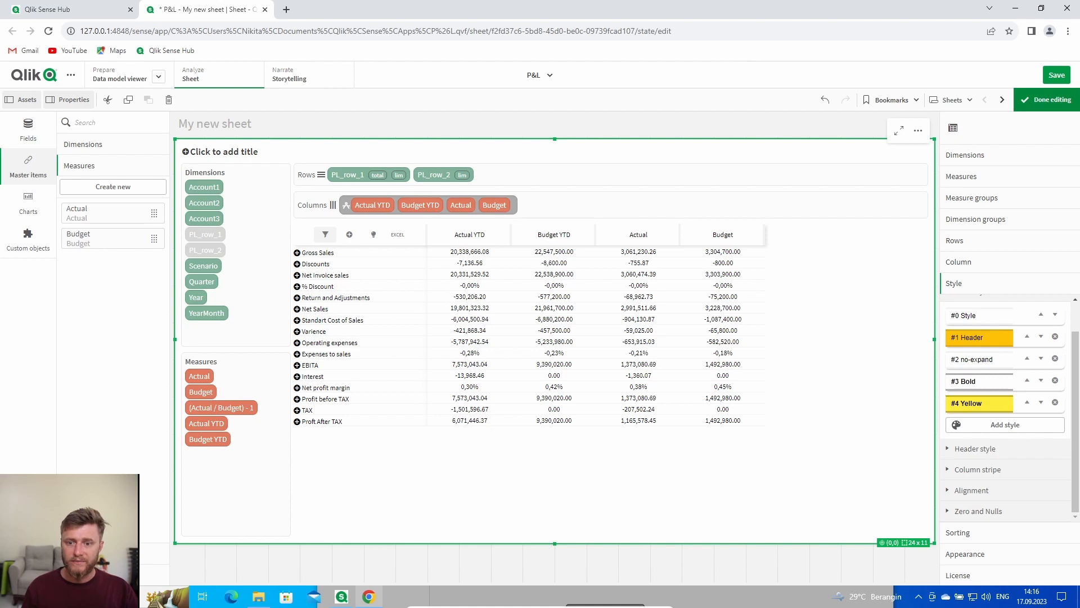
scroll(1007, 365, "up", 1)
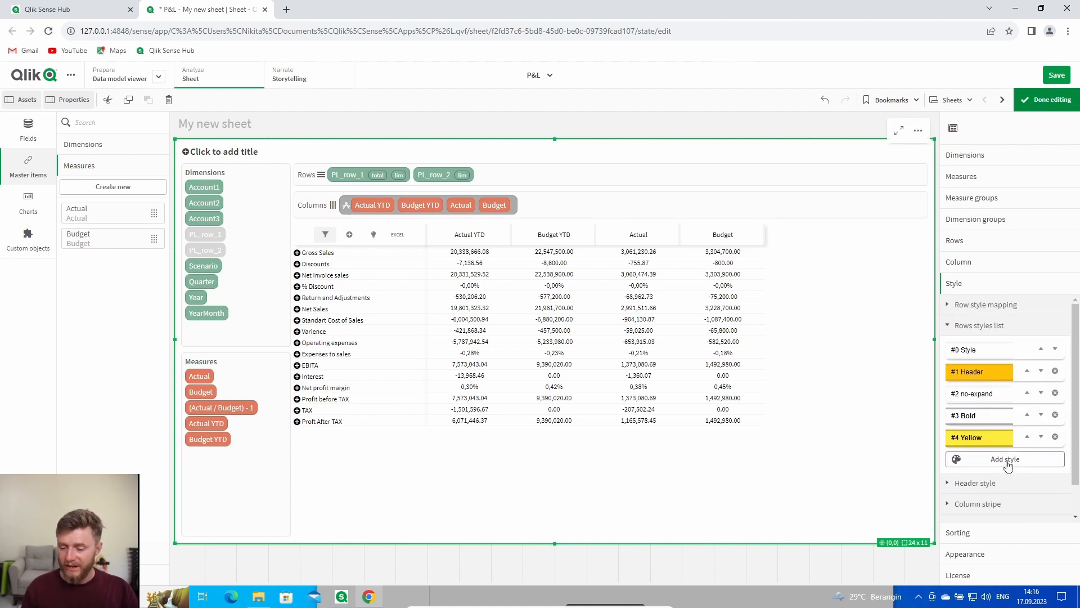
- Add a fifth row style with bold italic text in the Helvetica, sans-serif font
left_click(1005, 459)
scroll(1011, 409, "down", 2)
left_click(1000, 409)
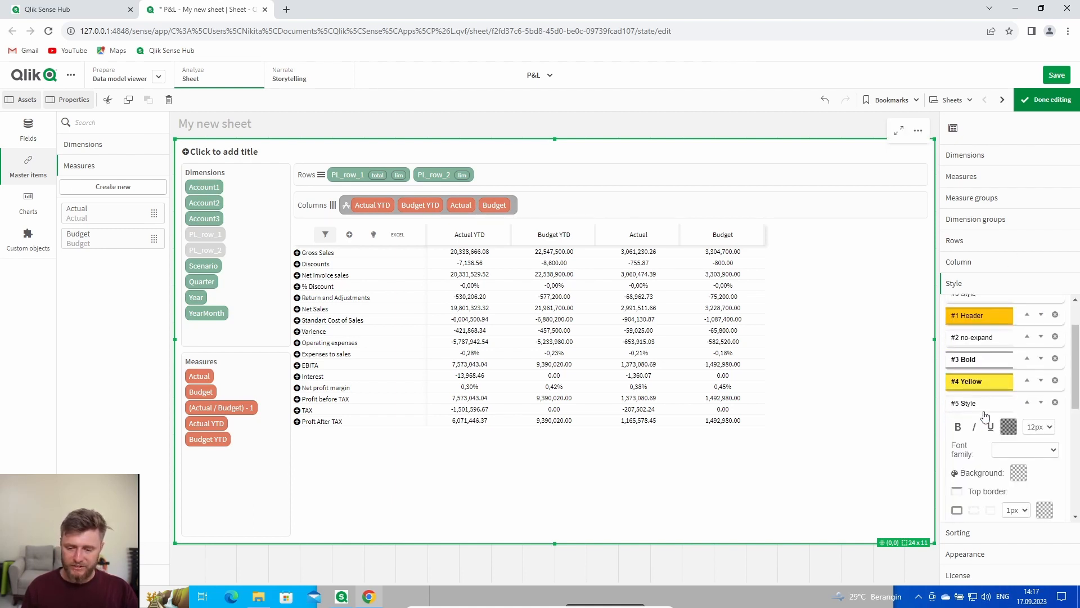
scroll(1003, 417, "down", 2)
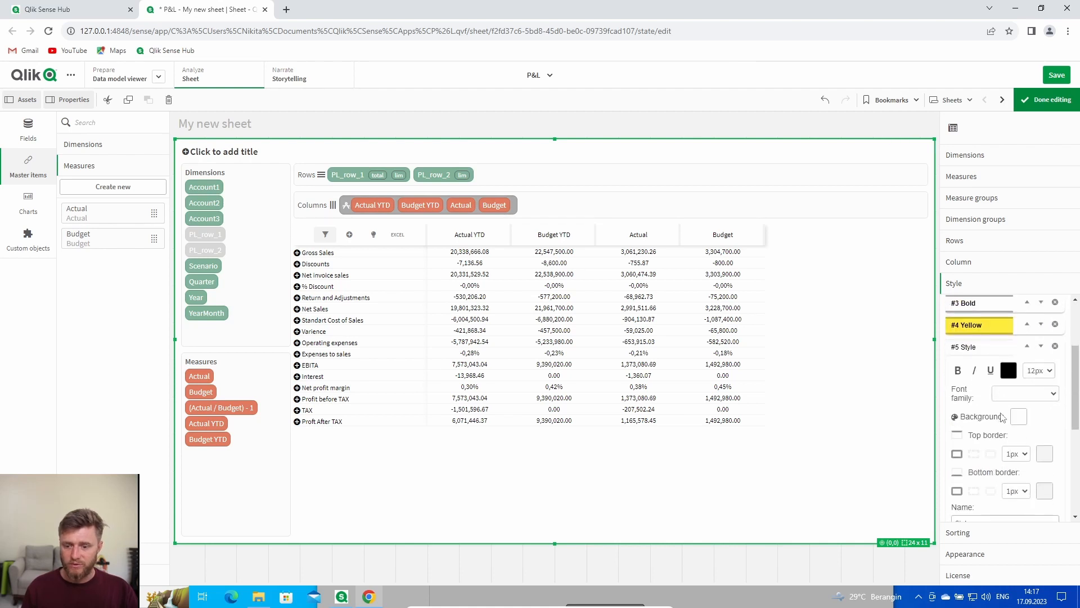
left_click(958, 370)
left_click(974, 371)
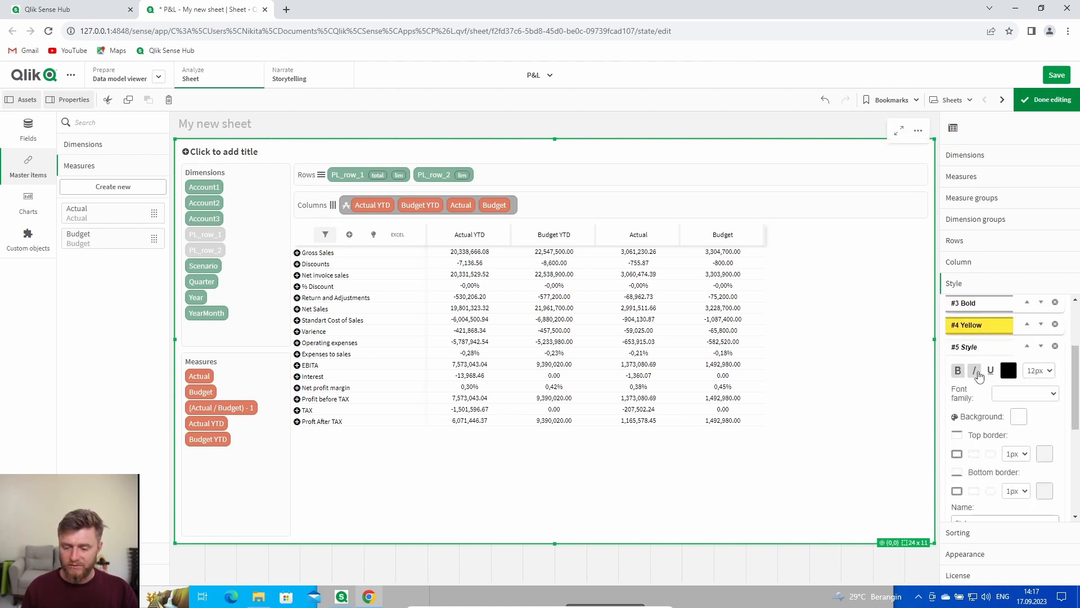
left_click(1025, 393)
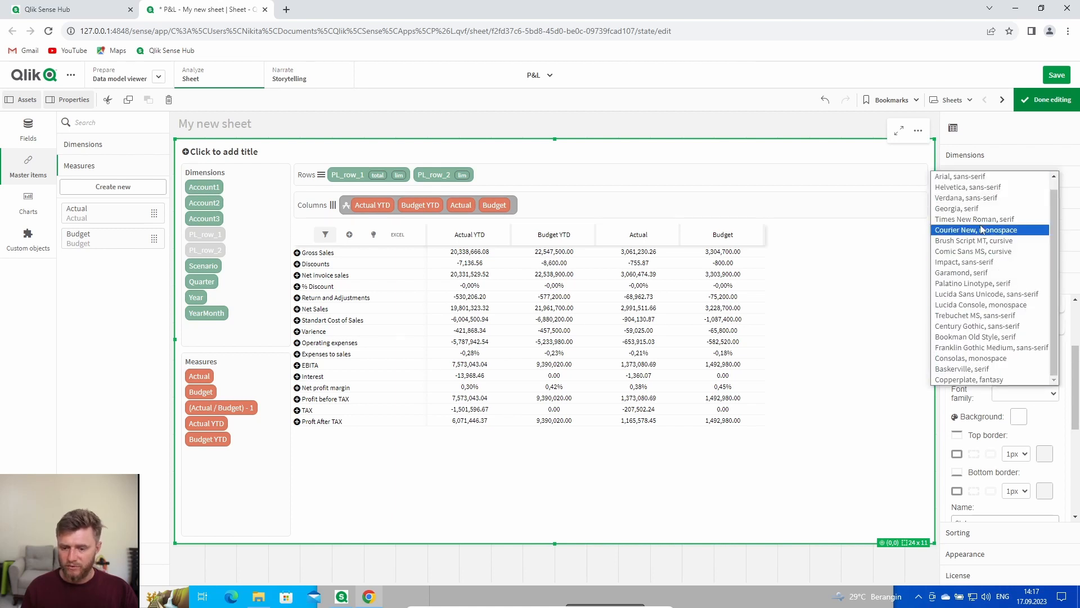
left_click(1007, 184)
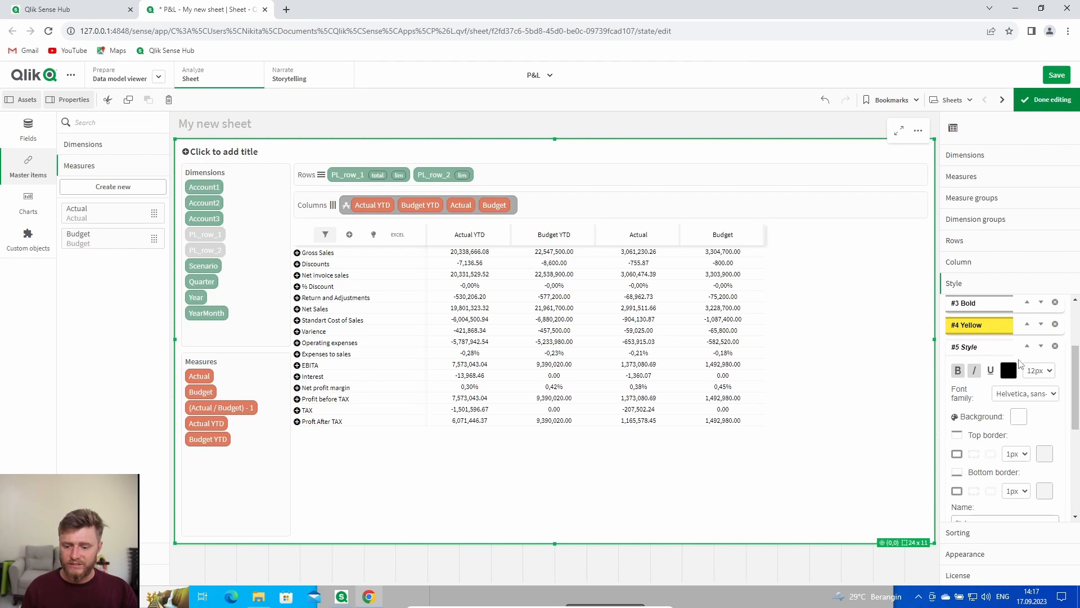
- Set the fifth style's bottom border to 2px in light grey #D2D2D2 and colour its top border a similar grey
scroll(1020, 363, "down", 1)
left_click(1016, 435)
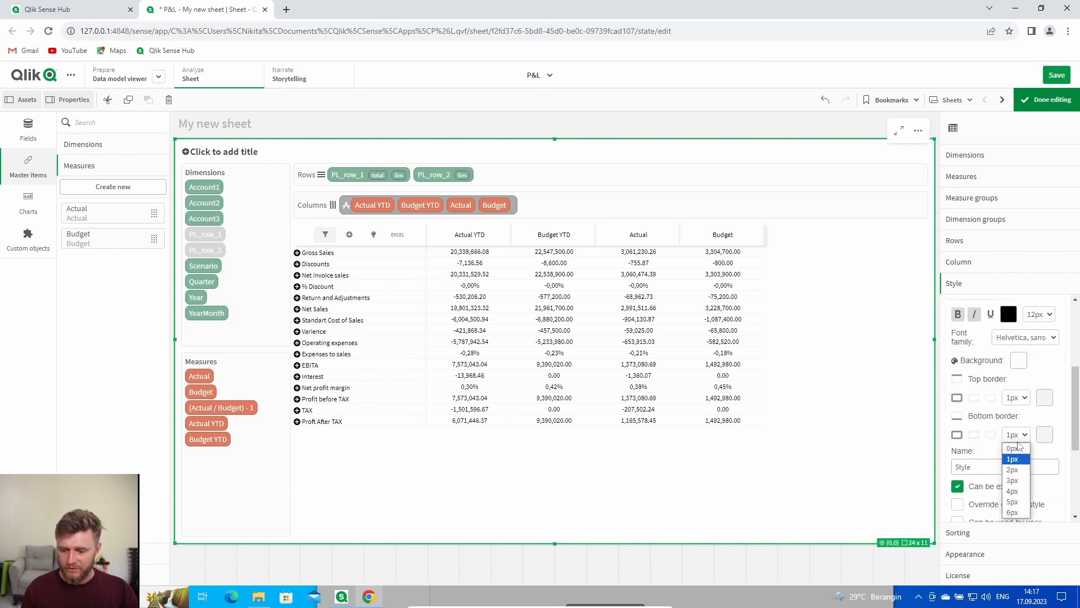
left_click(1013, 470)
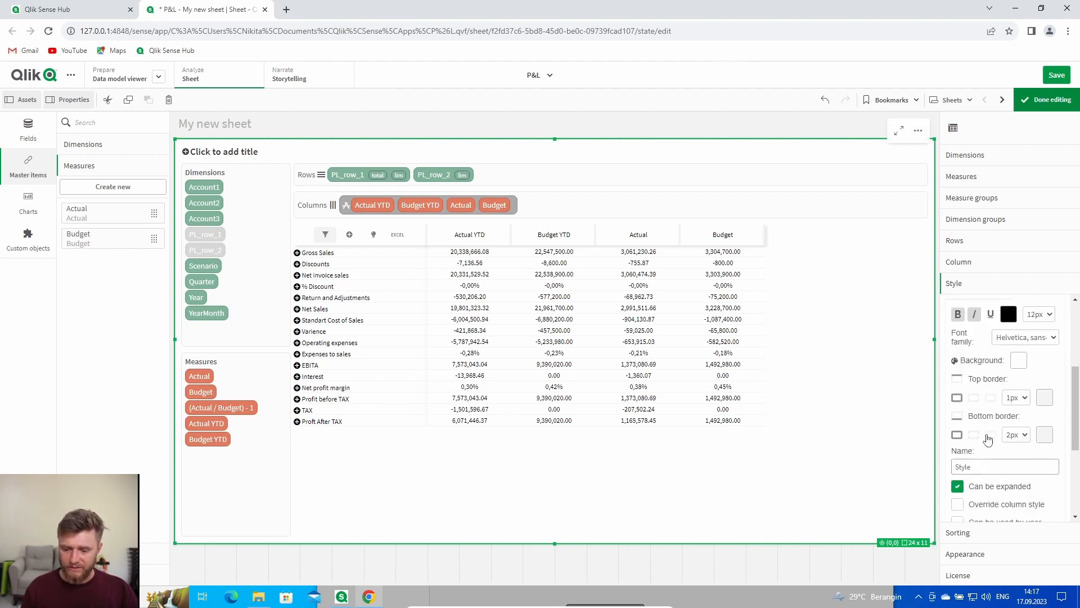
left_click(1044, 435)
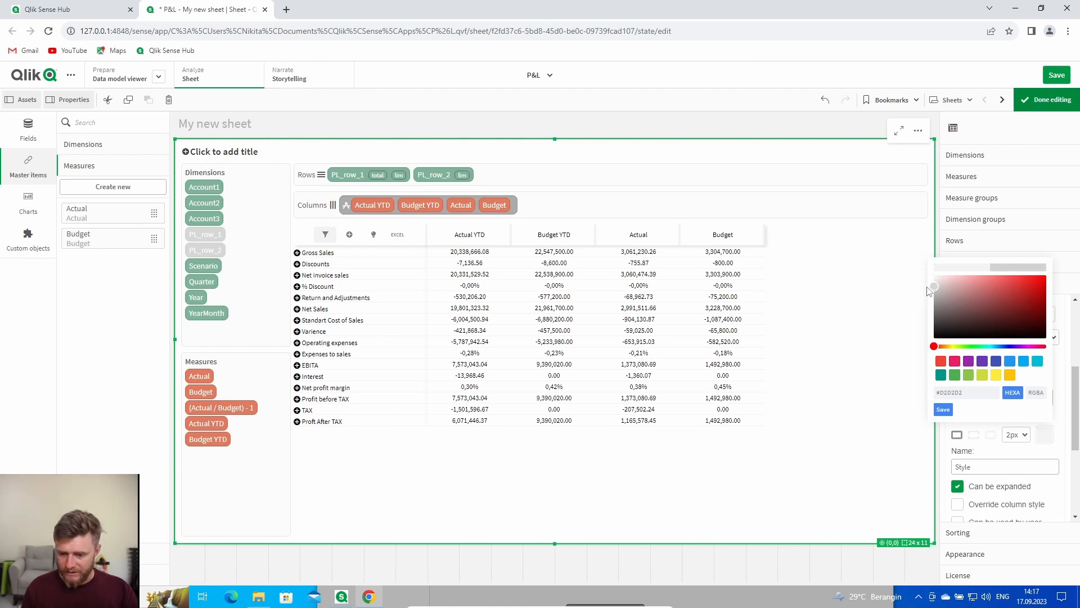
left_click(943, 409)
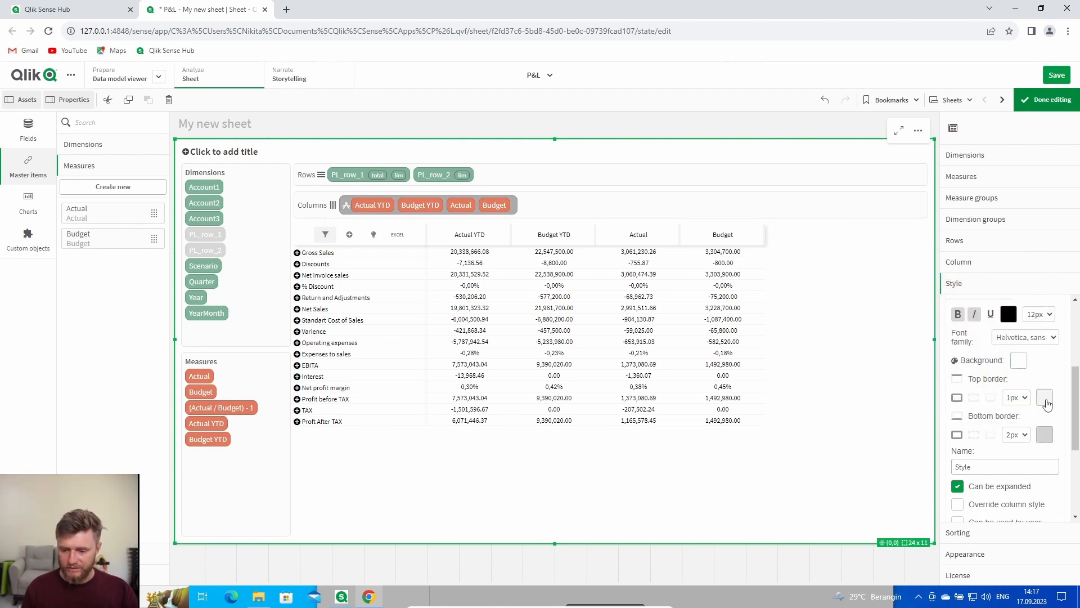
left_click(1045, 400)
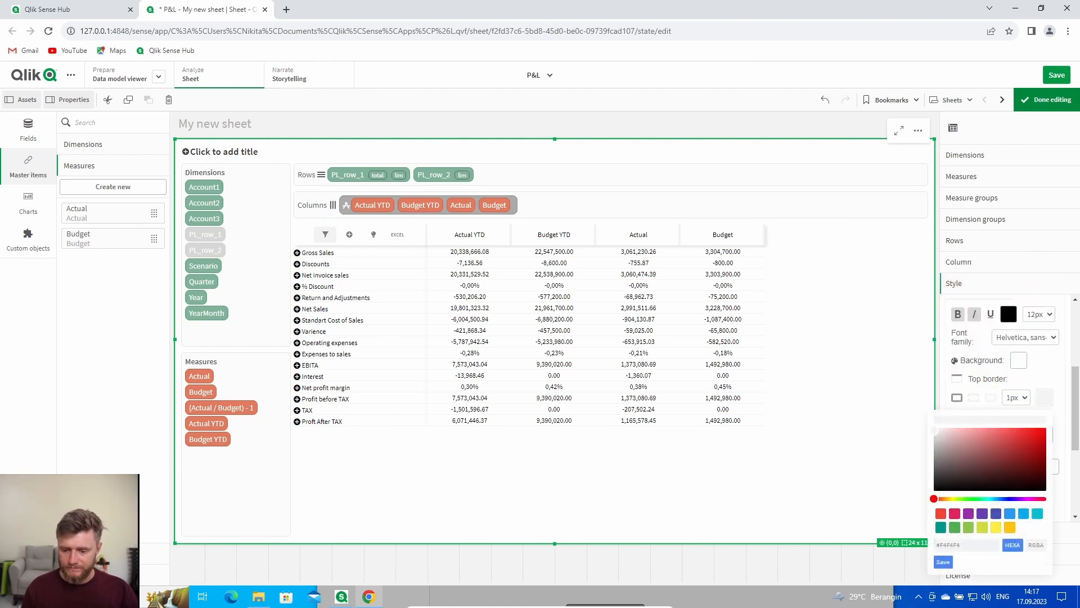
left_click(943, 562)
scroll(1039, 362, "down", 1)
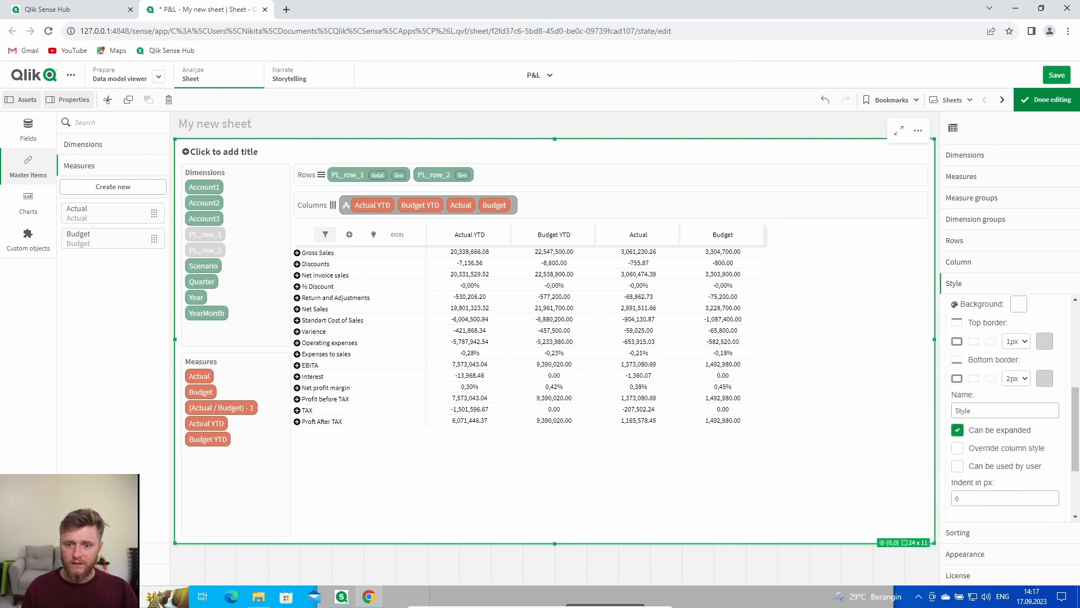
- Make the fifth style non-expandable, overriding the column style and usable by the user, with an indent of 20 px
left_click(958, 431)
left_click(957, 449)
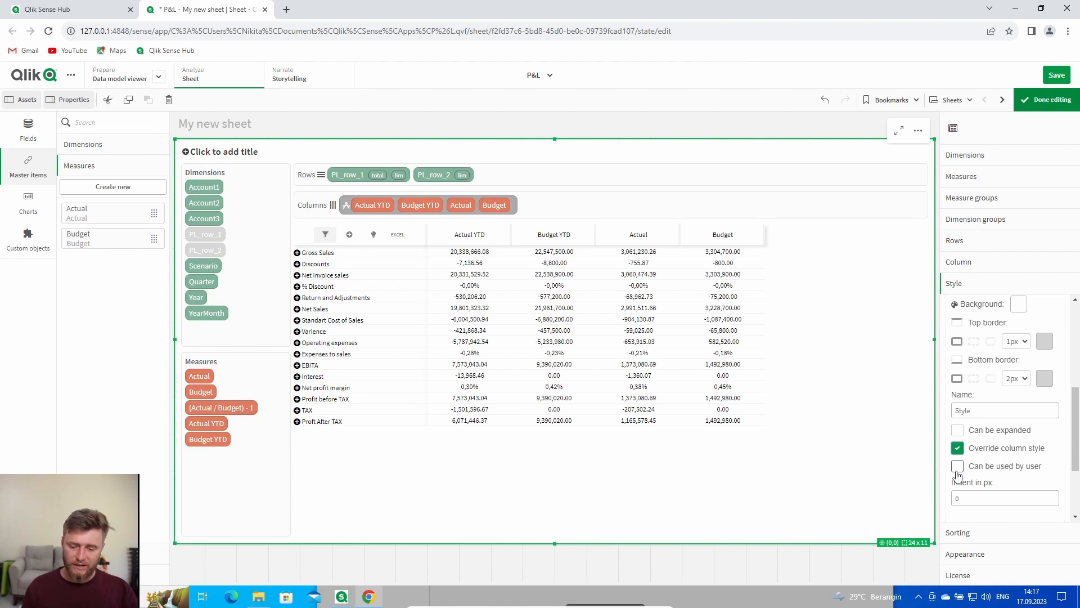
left_click(958, 467)
scroll(1007, 450, "down", 1)
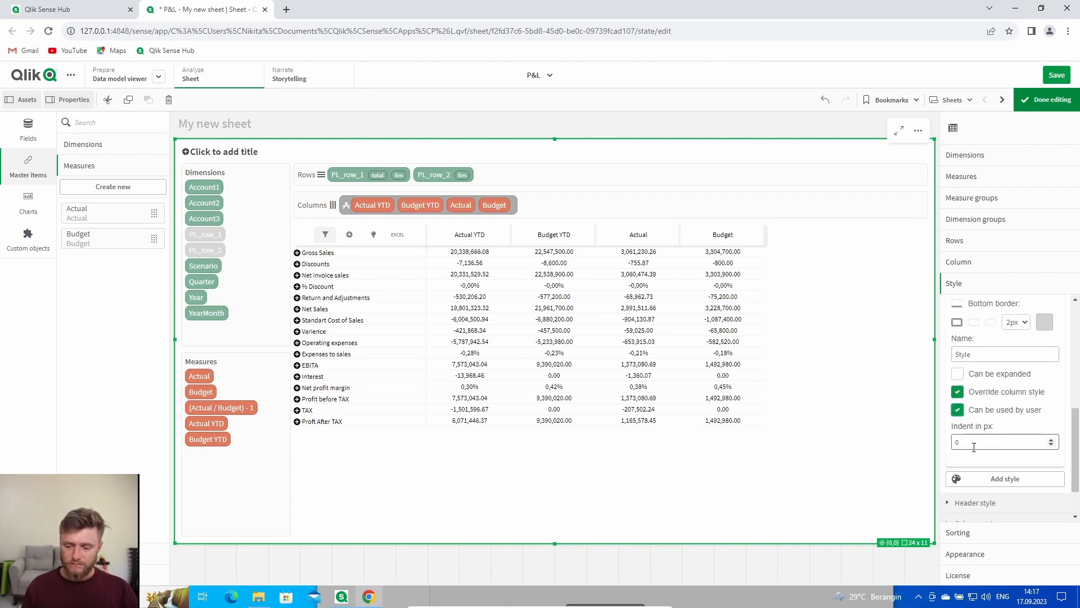
double_click(954, 443)
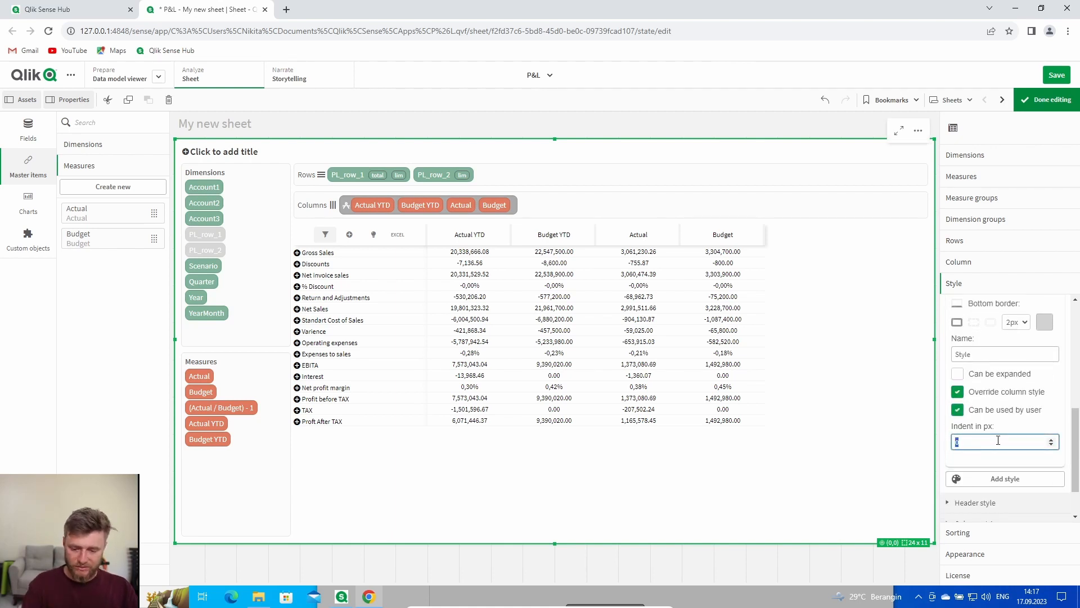
left_click(1016, 424)
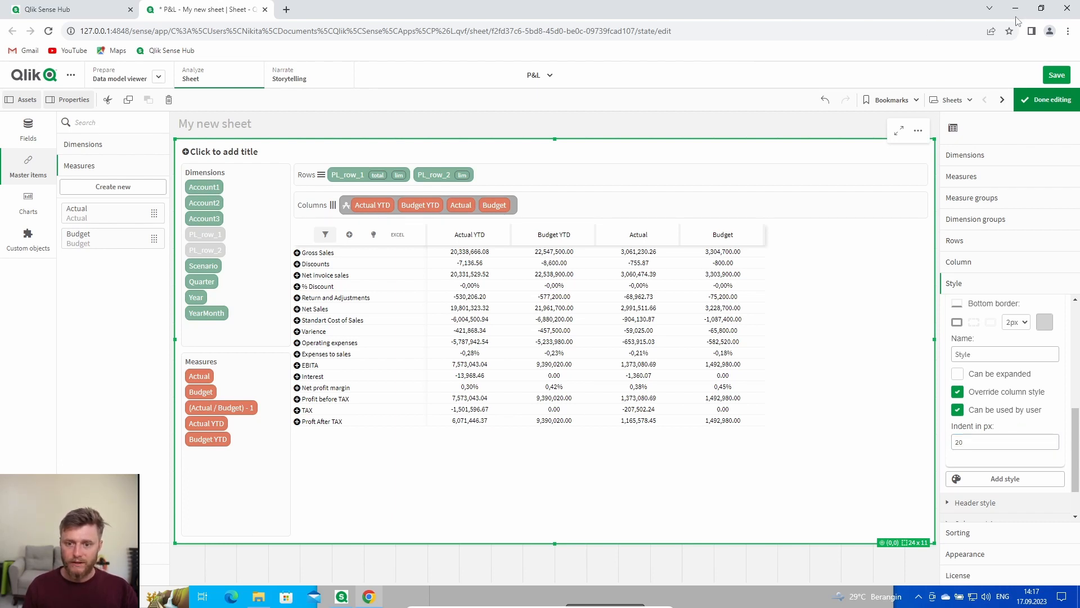
- Name the fifth style Percent and collapse its settings
scroll(1013, 388, "up", 1)
double_click(963, 410)
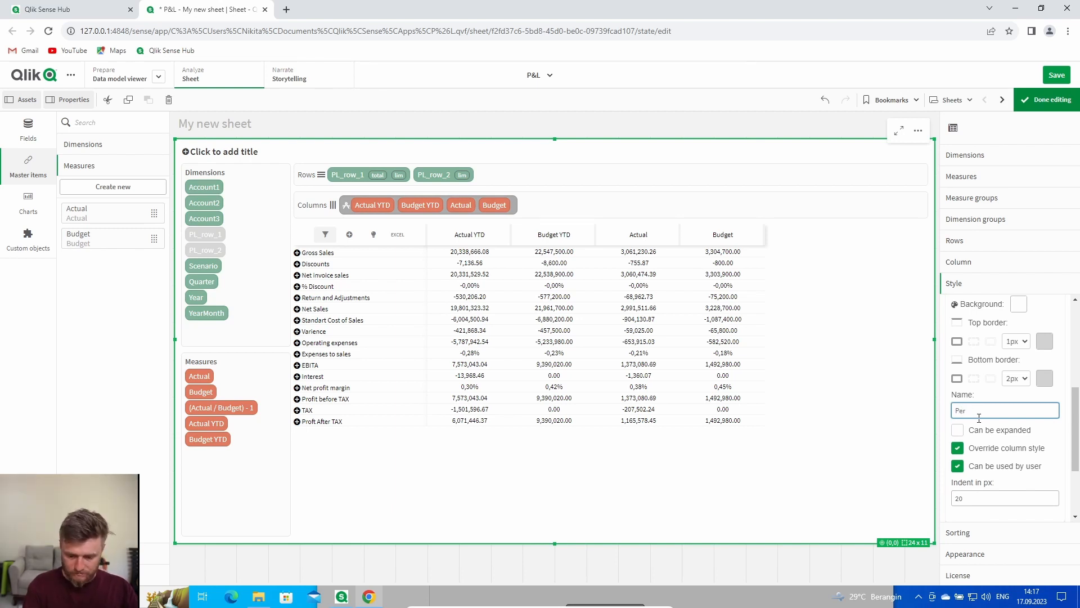
scroll(985, 364, "up", 3)
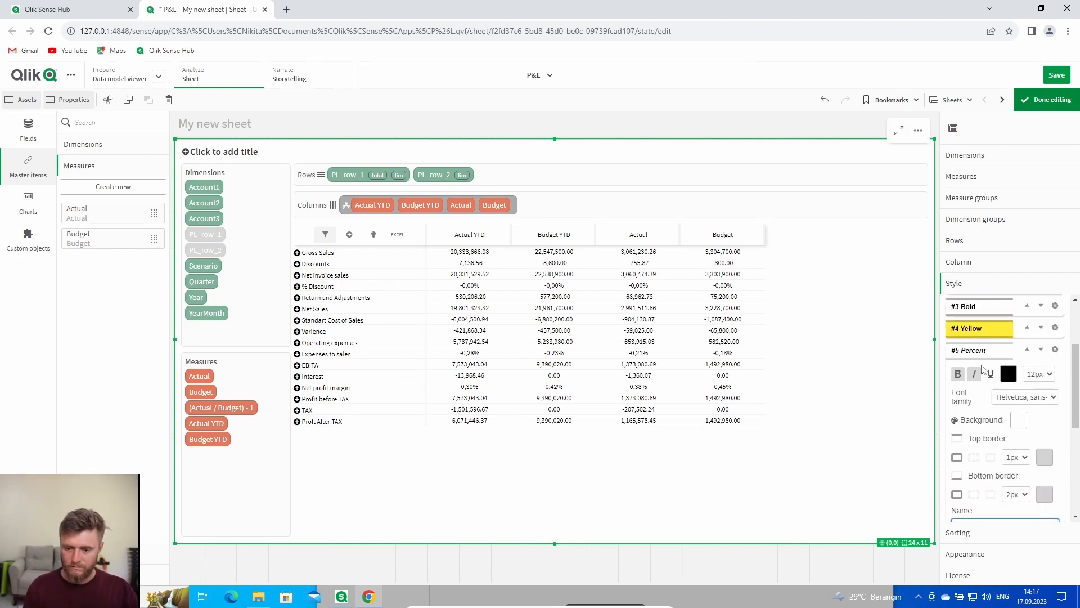
left_click(976, 408)
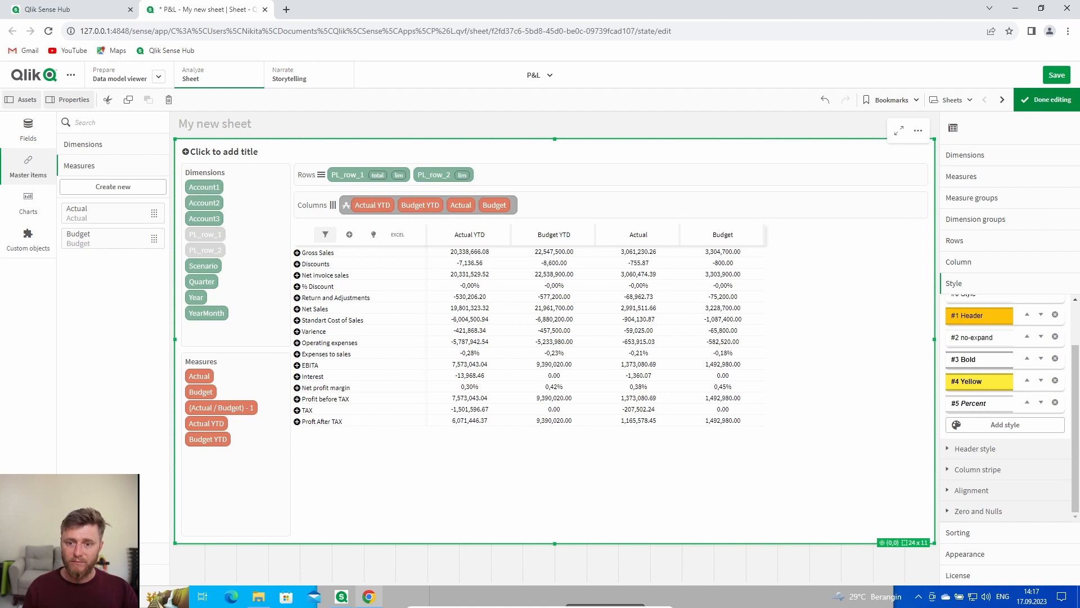
- Add a sixth row style with bold text in the Helvetica, sans-serif font
left_click(984, 423)
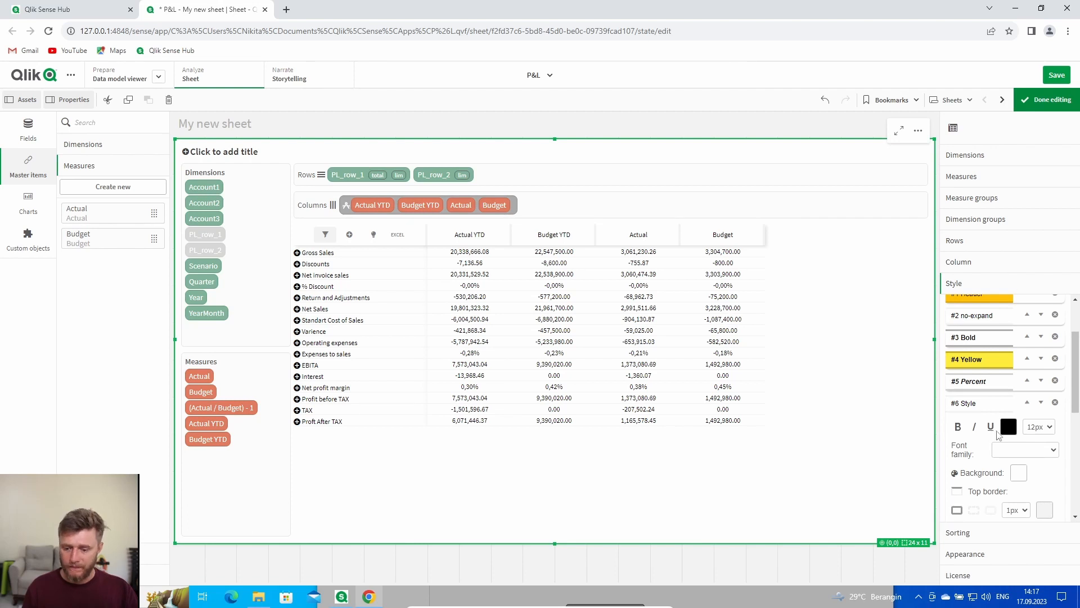
left_click(958, 427)
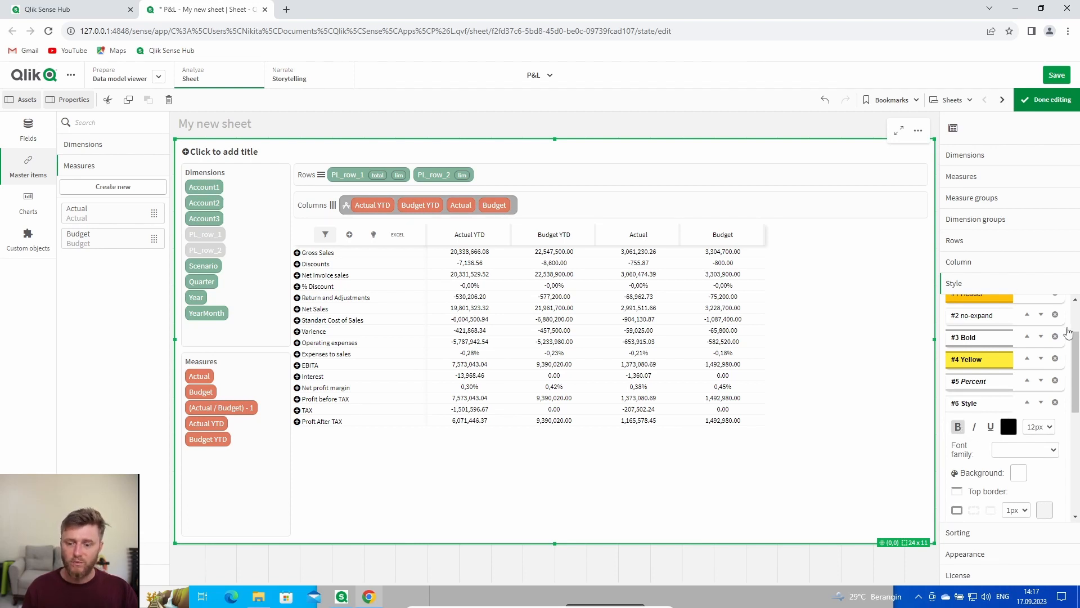
left_click(1033, 449)
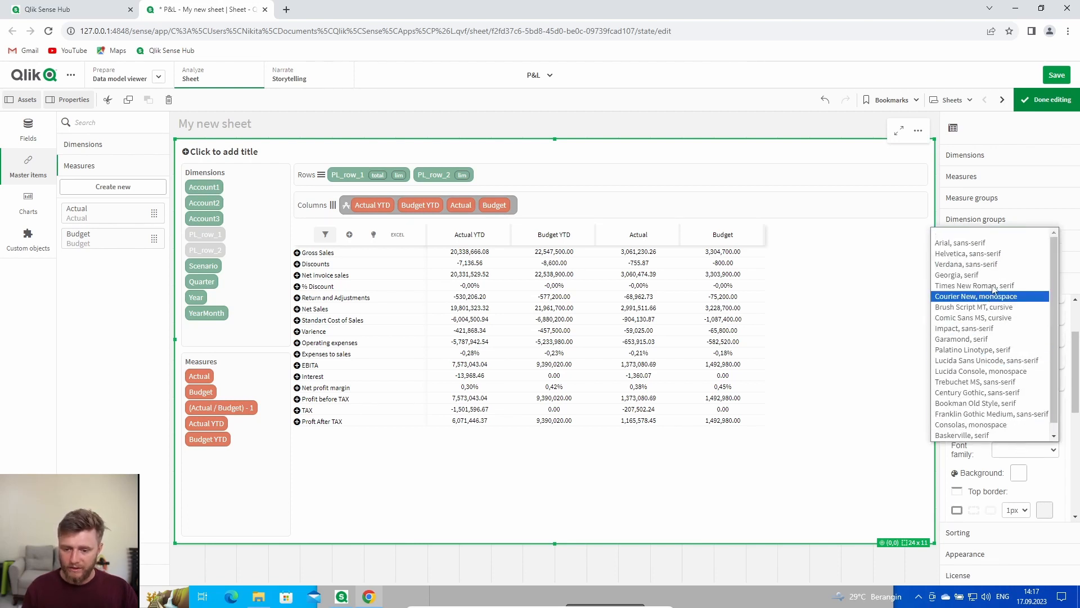
left_click(968, 253)
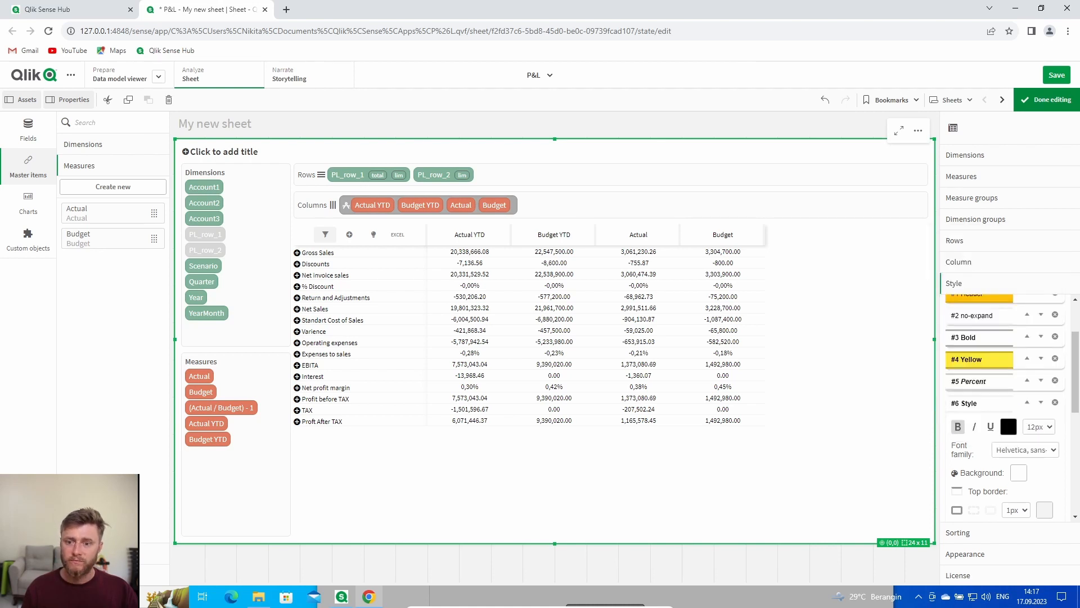
- Colour the sixth style's top border grey #C7C7C7 and its bottom border a similar grey
scroll(1067, 361, "down", 2)
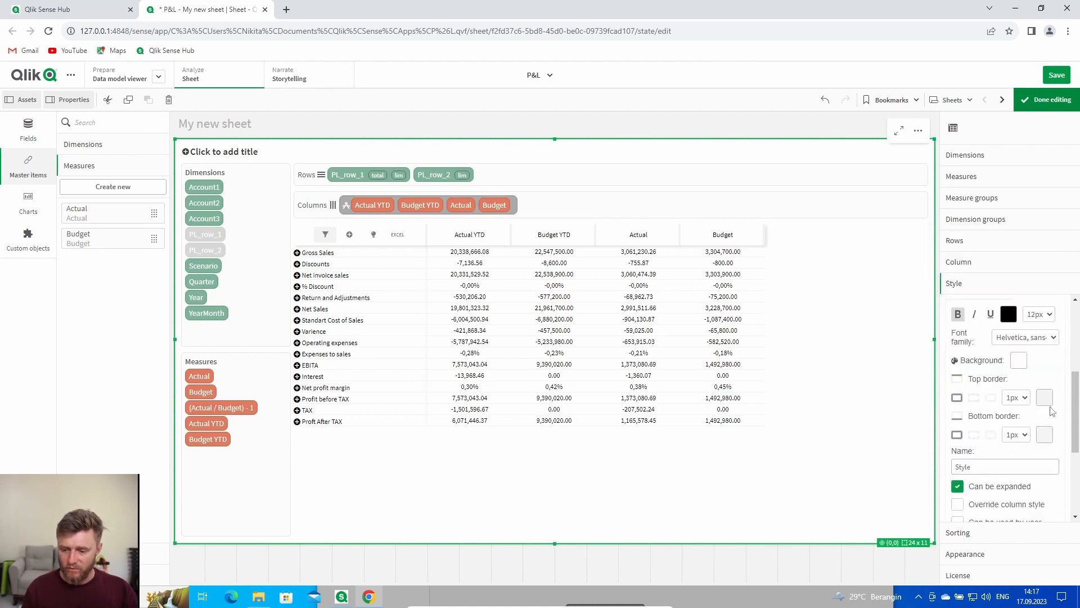
left_click(1046, 400)
left_click_drag(938, 440, 926, 444)
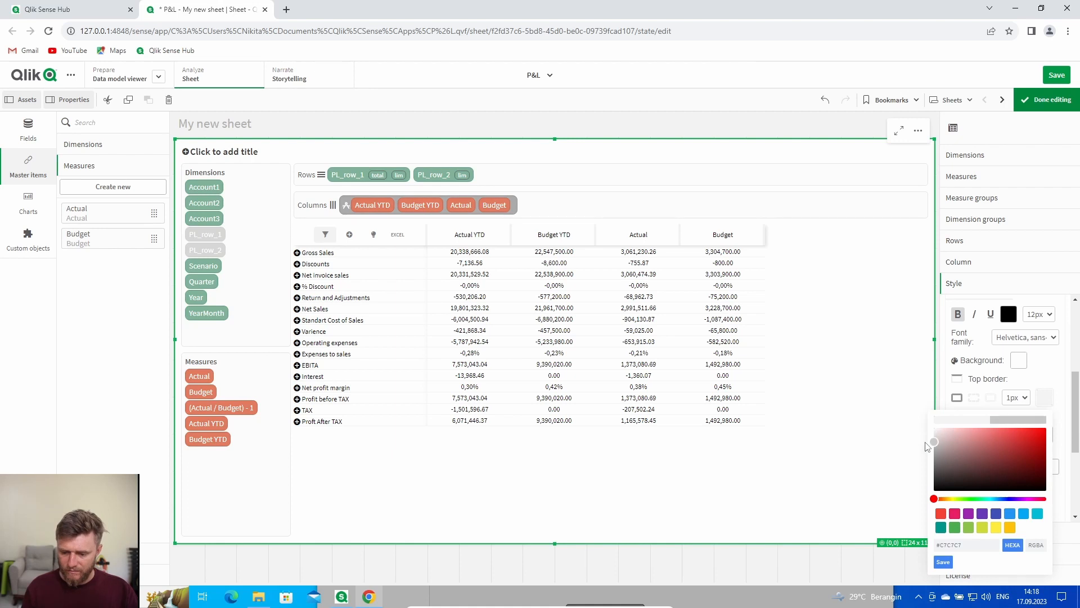
left_click(943, 562)
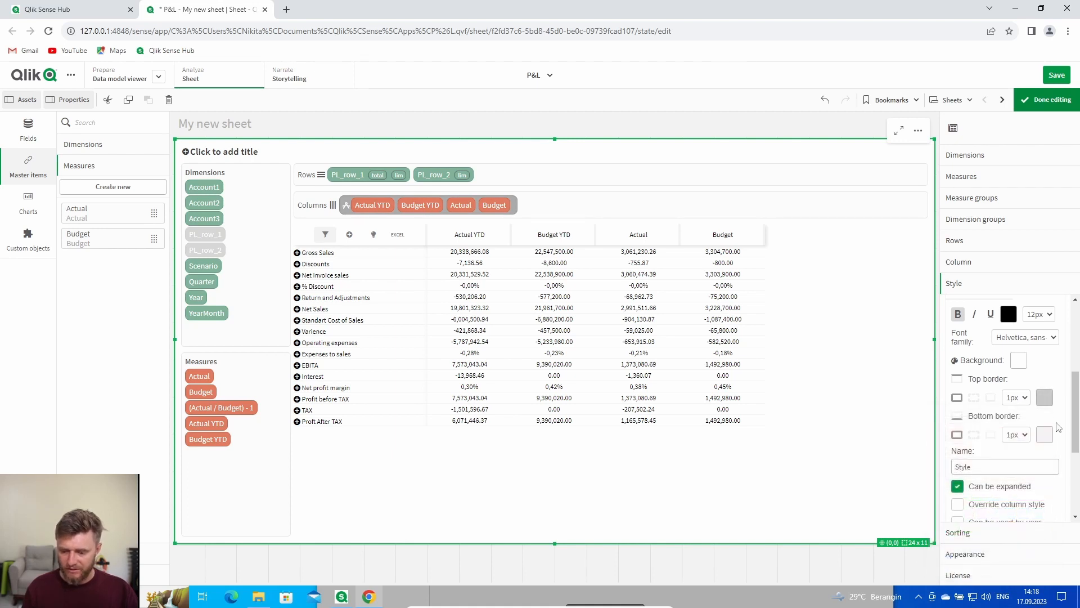
left_click(1044, 435)
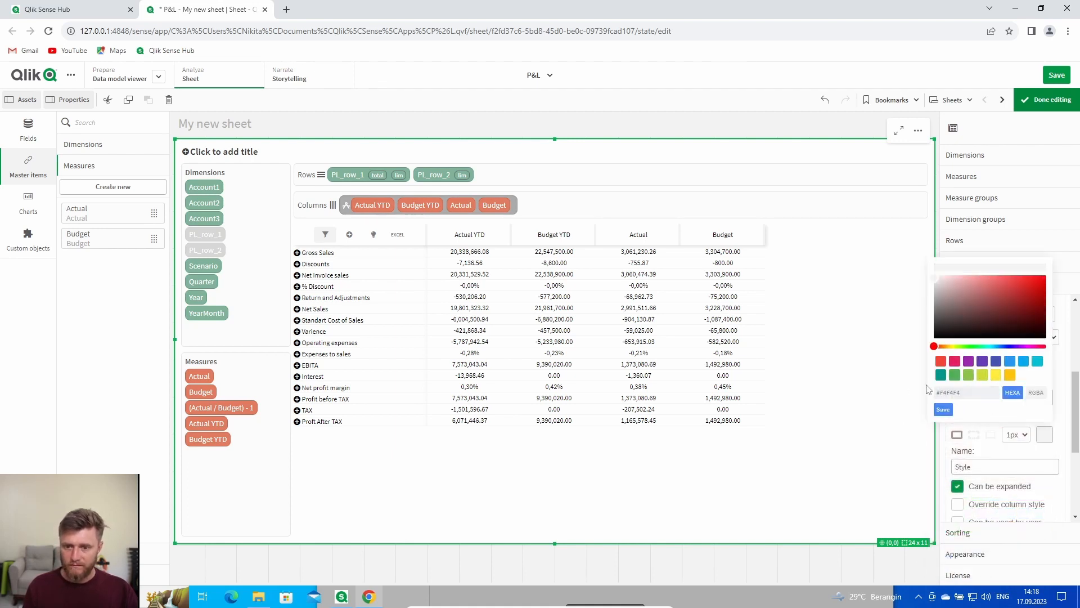
left_click(944, 410)
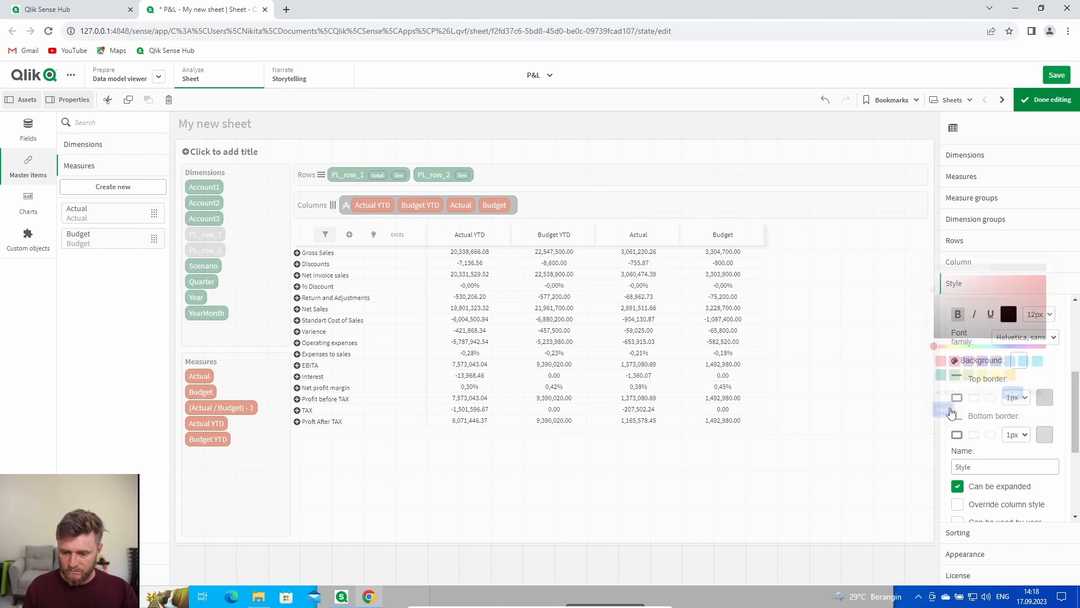
- Name the sixth style BoldExpand
scroll(1007, 436, "down", 1)
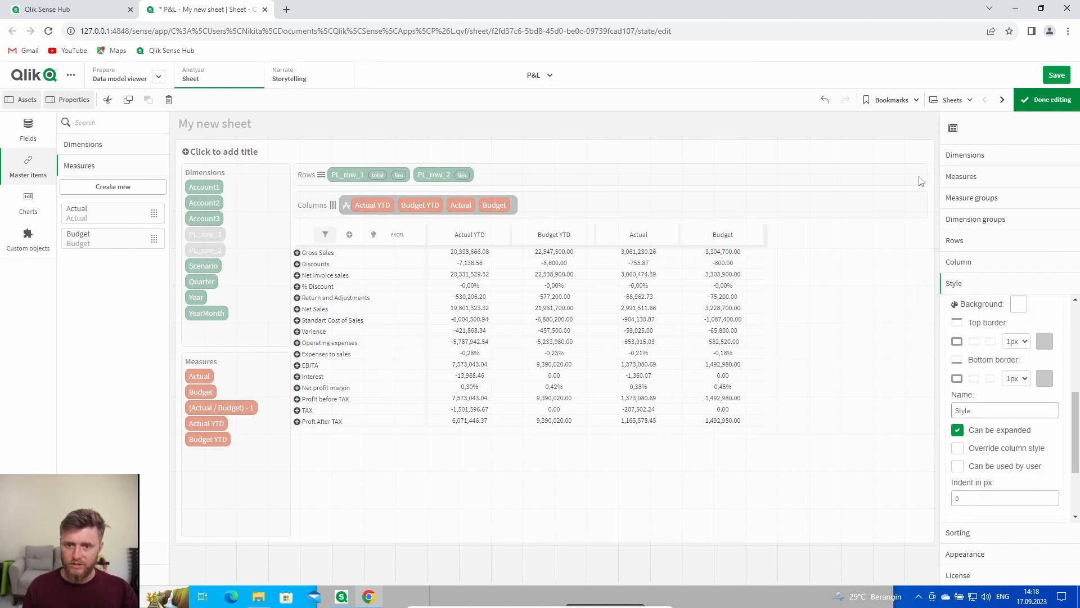
double_click(1031, 411)
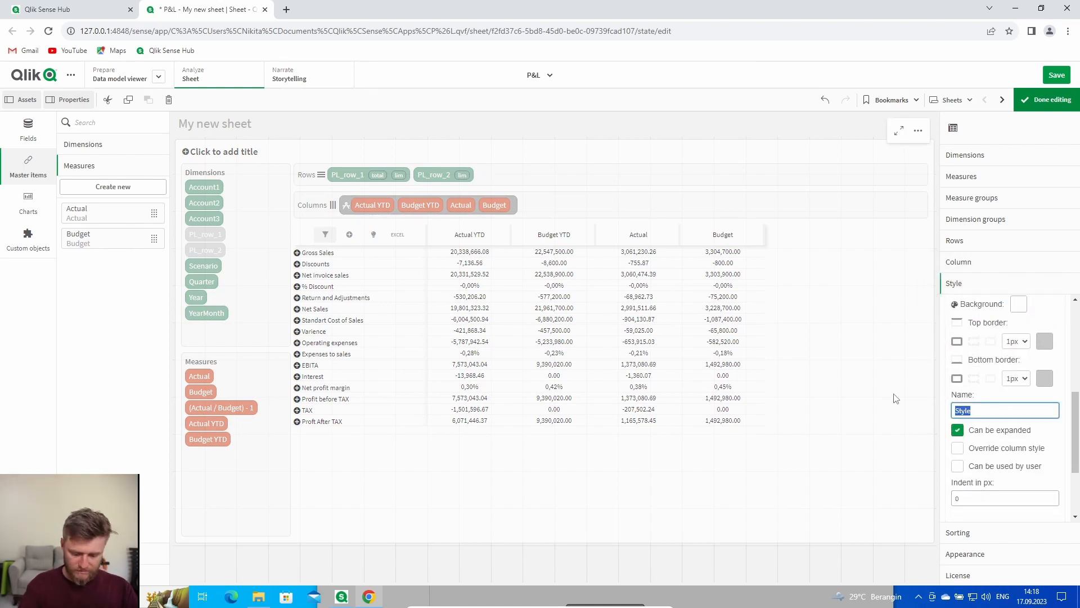
type("BoldExpand")
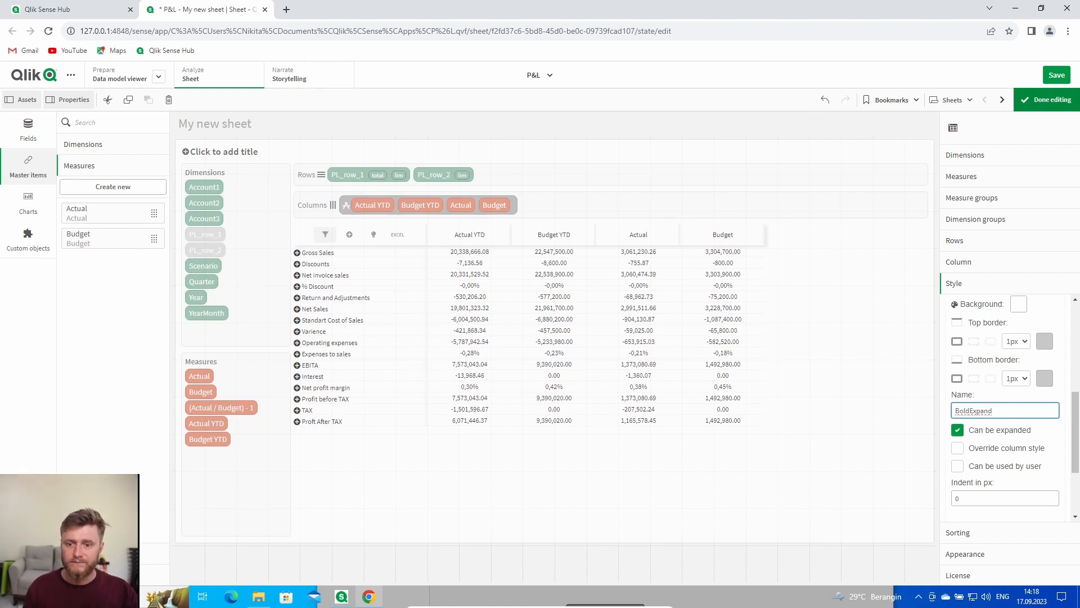
scroll(1017, 367, "up", 3)
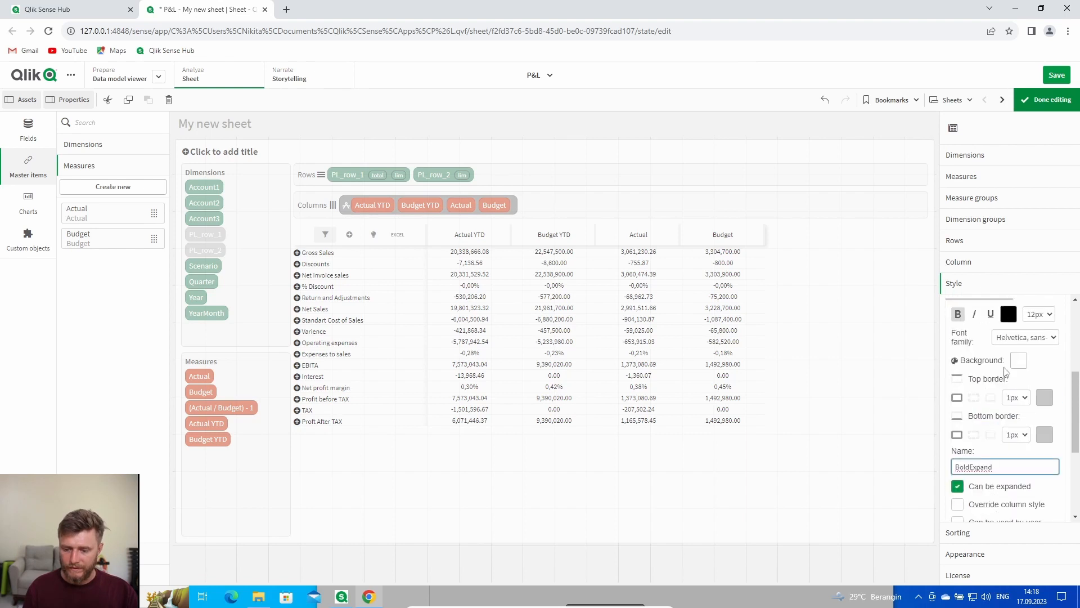
- Collapse the sixth style's settings and add a seventh row style with a light blue #03A9F4 background
left_click(978, 404)
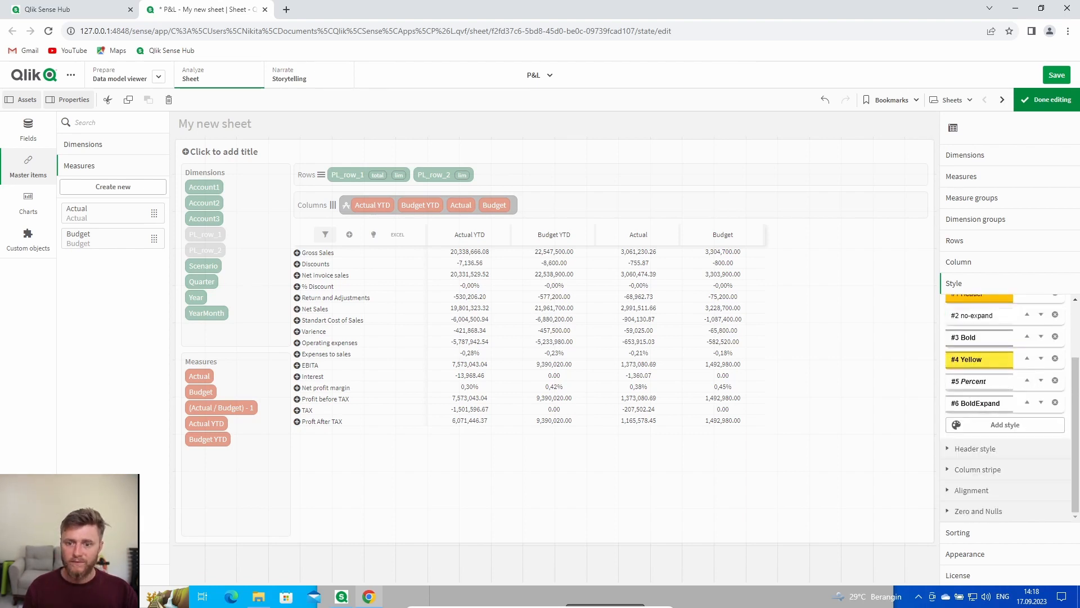
left_click(996, 423)
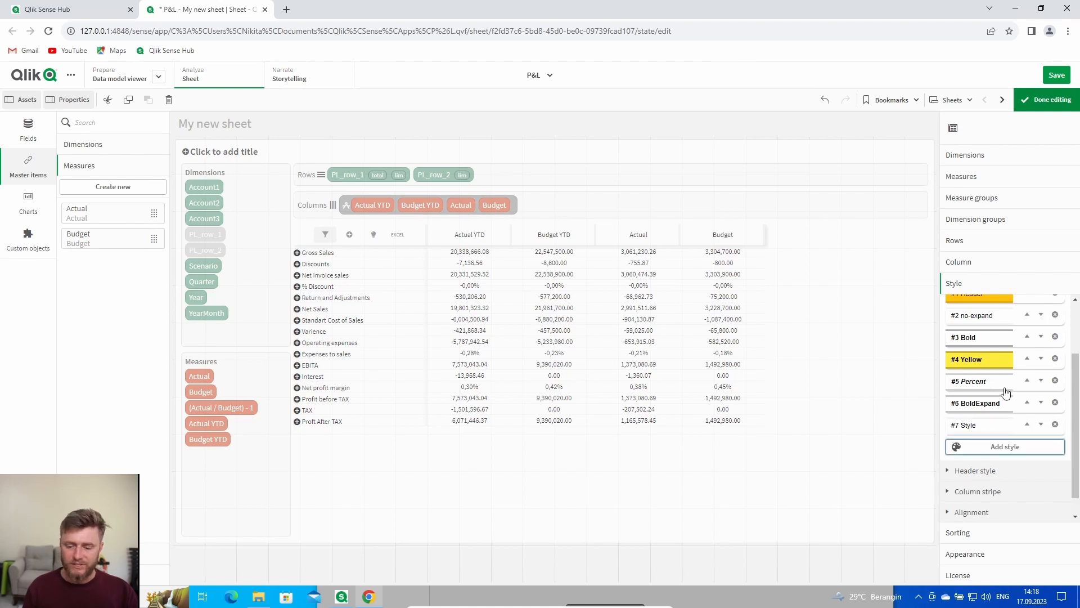
left_click(997, 404)
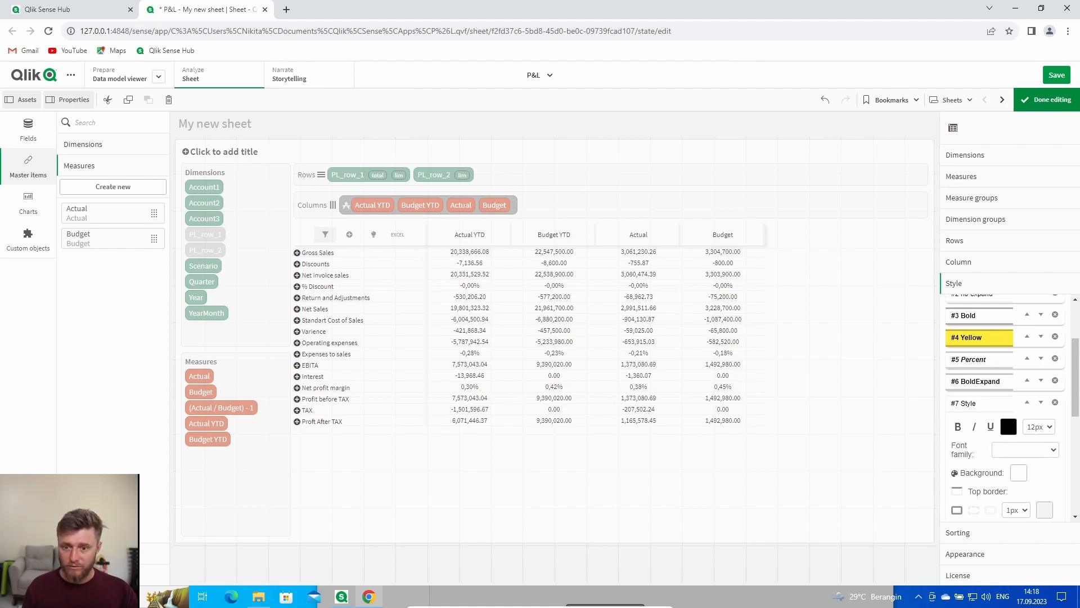
left_click(1019, 473)
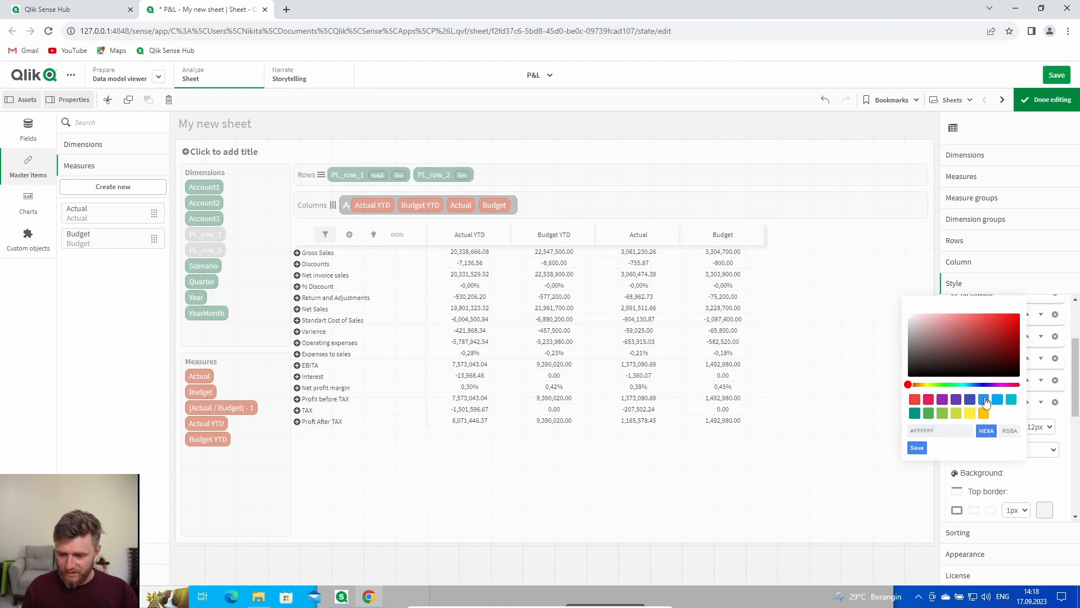
left_click(983, 399)
left_click(998, 399)
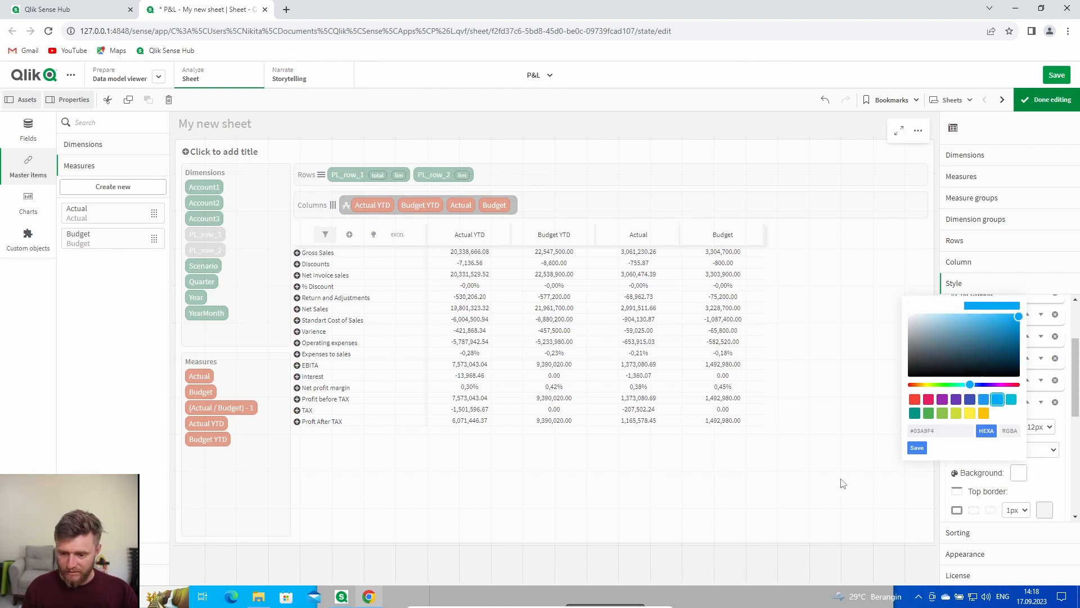
left_click(917, 448)
- Set the seventh style's text colour to white and its font family to Helvetica, sans-serif
left_click(1009, 426)
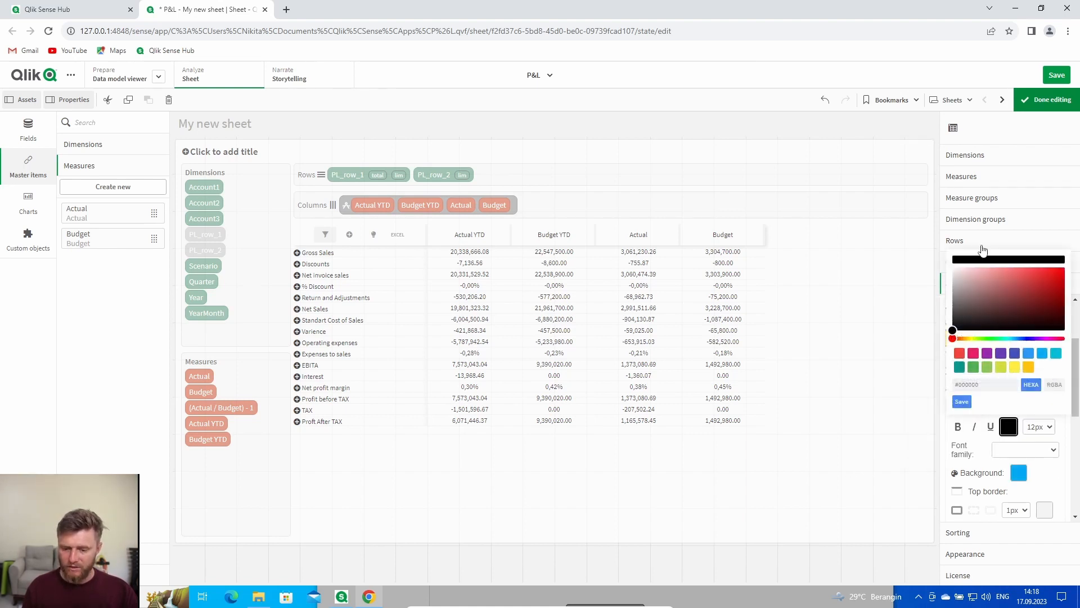
left_click(961, 401)
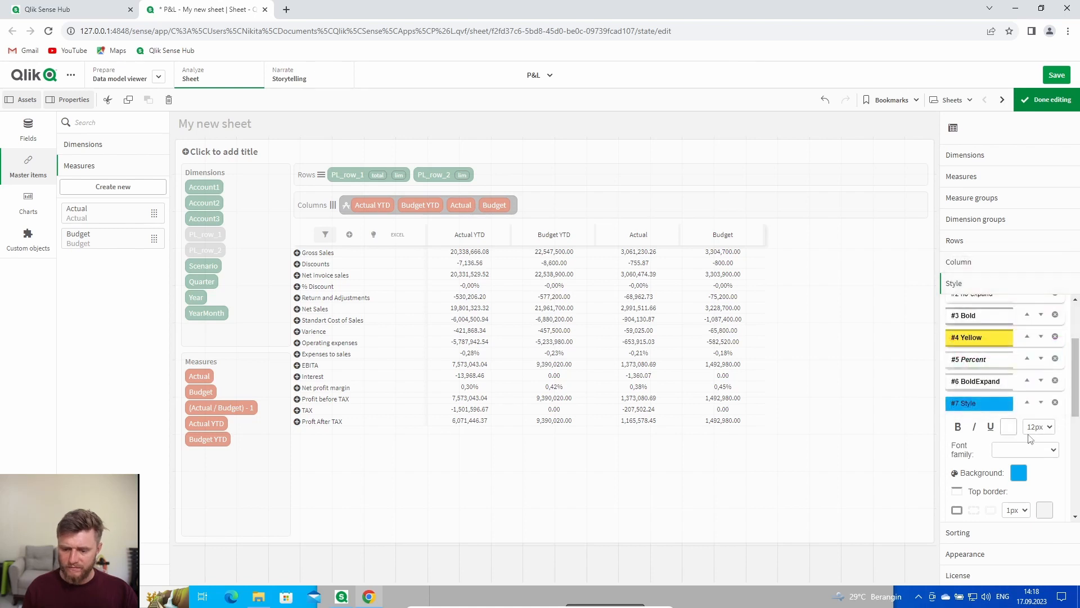
left_click(1030, 448)
key("Down")
key("Down")
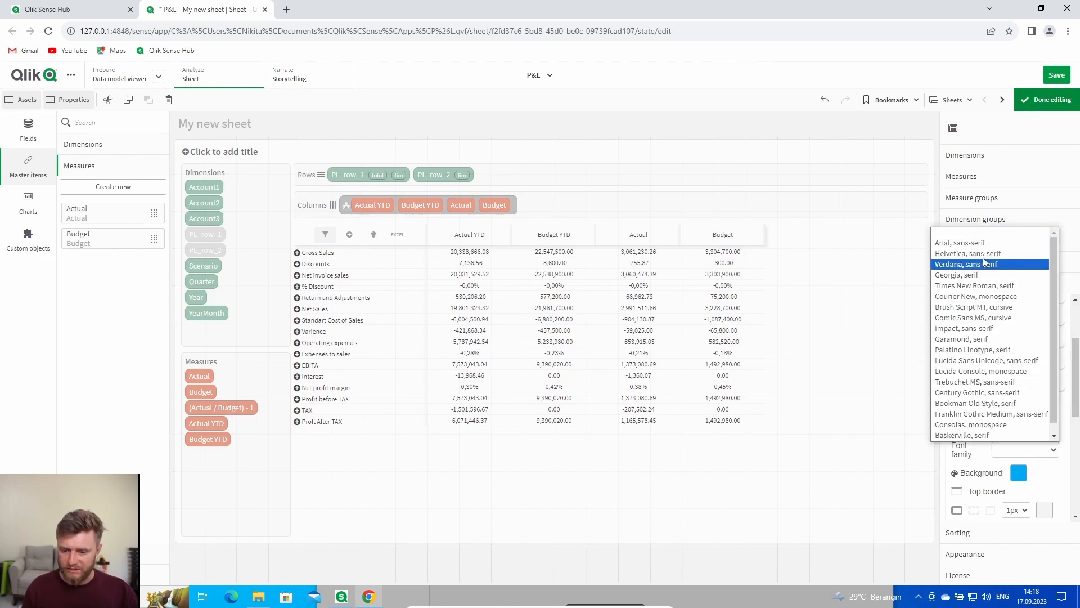
key("Return")
- Make the seventh style's top border 2px wide and white
scroll(1025, 446, "down", 3)
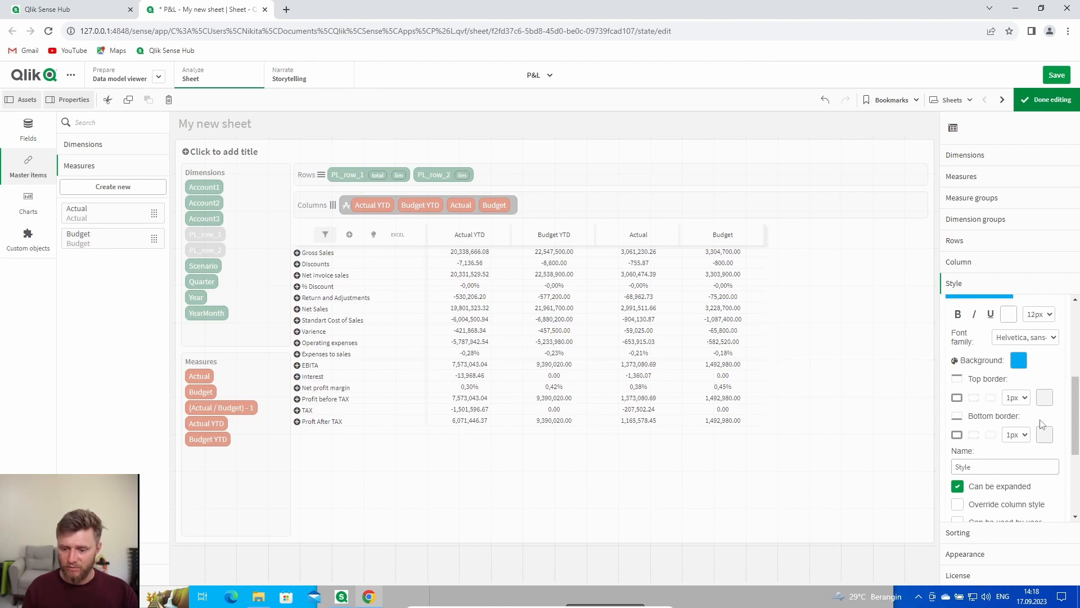
left_click(1024, 397)
left_click(1028, 432)
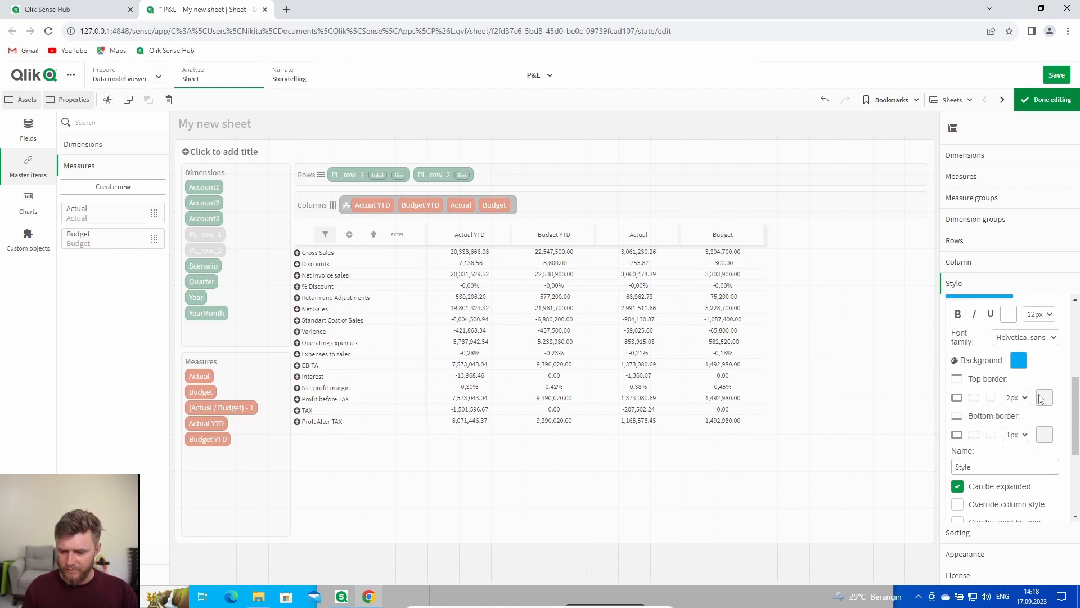
left_click(1045, 397)
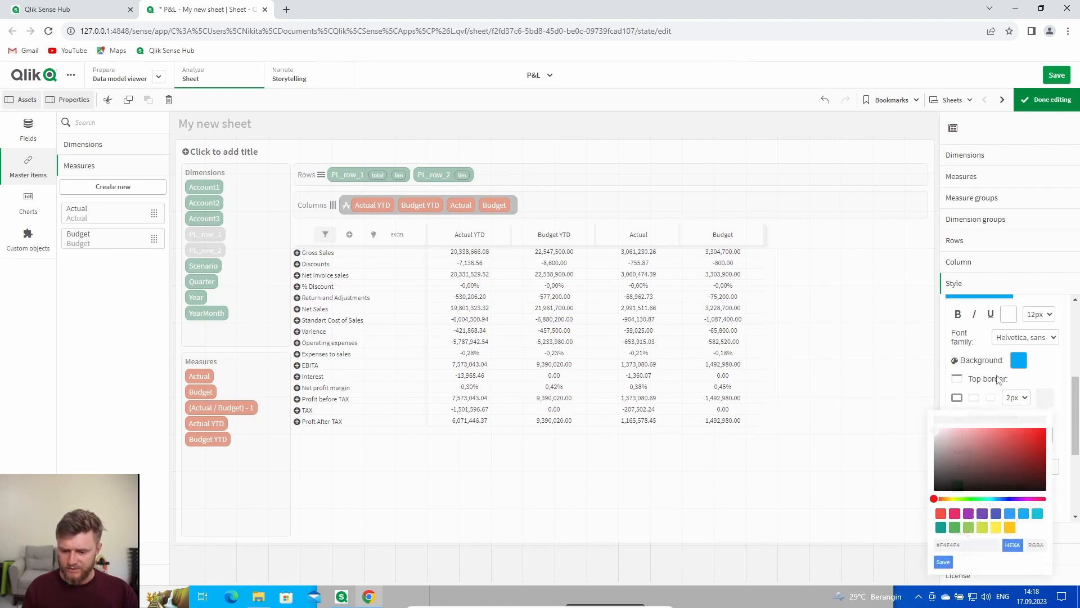
left_click(943, 562)
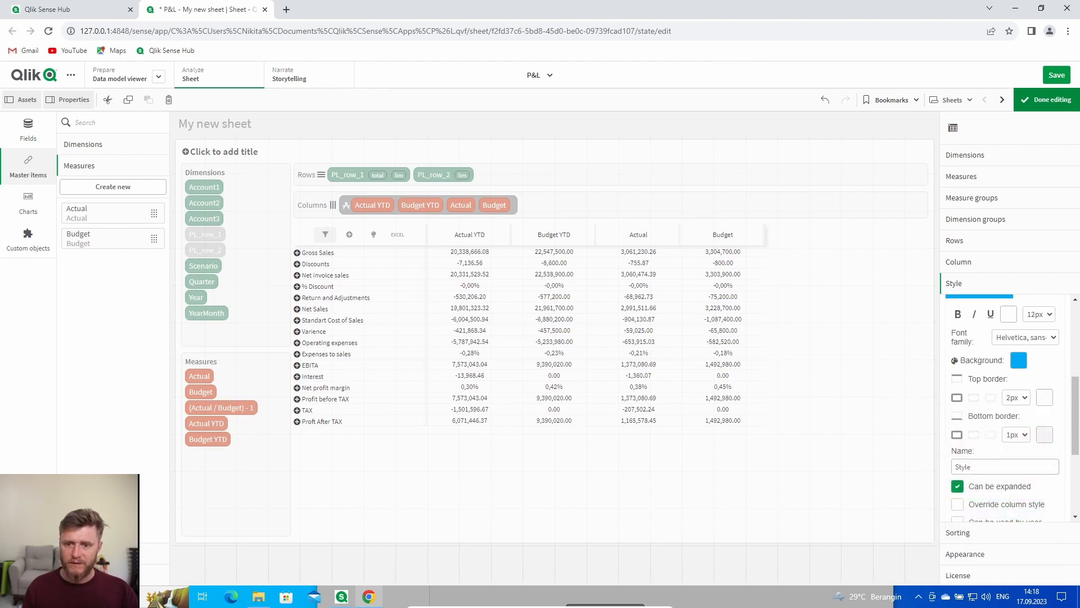
- Name the seventh style Blue, with expansion disabled and column style override enabled, and collapse its settings
scroll(1001, 483, "down", 1)
left_click(958, 430)
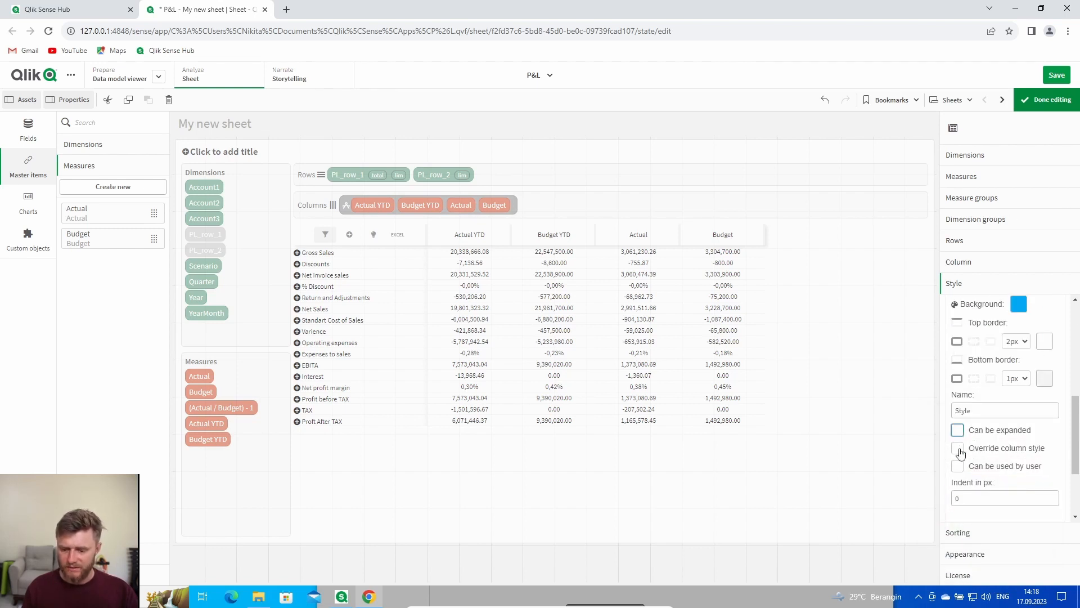
left_click(958, 448)
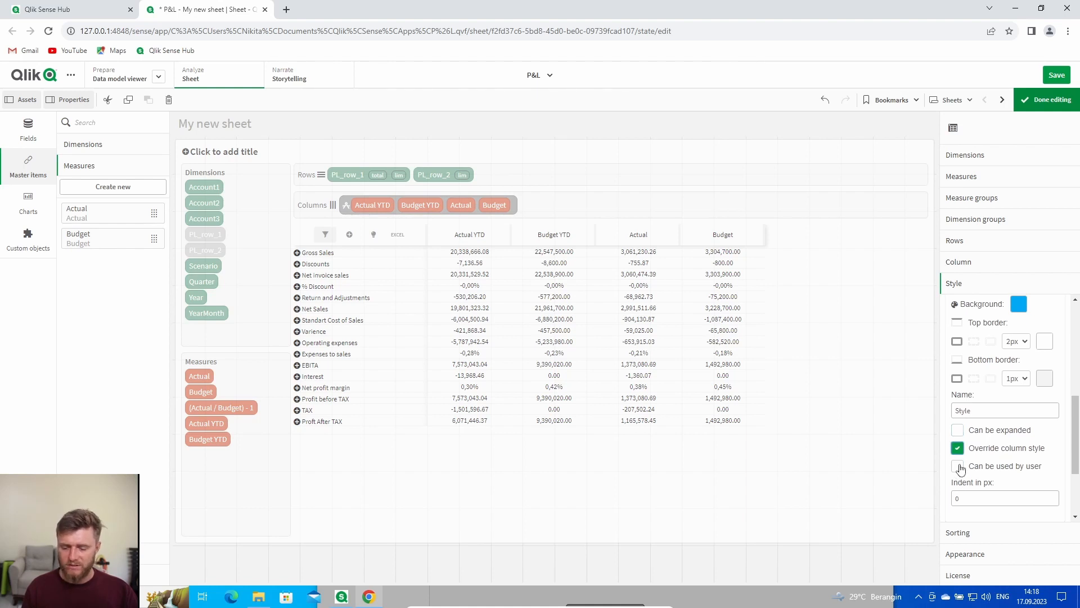
double_click(966, 406)
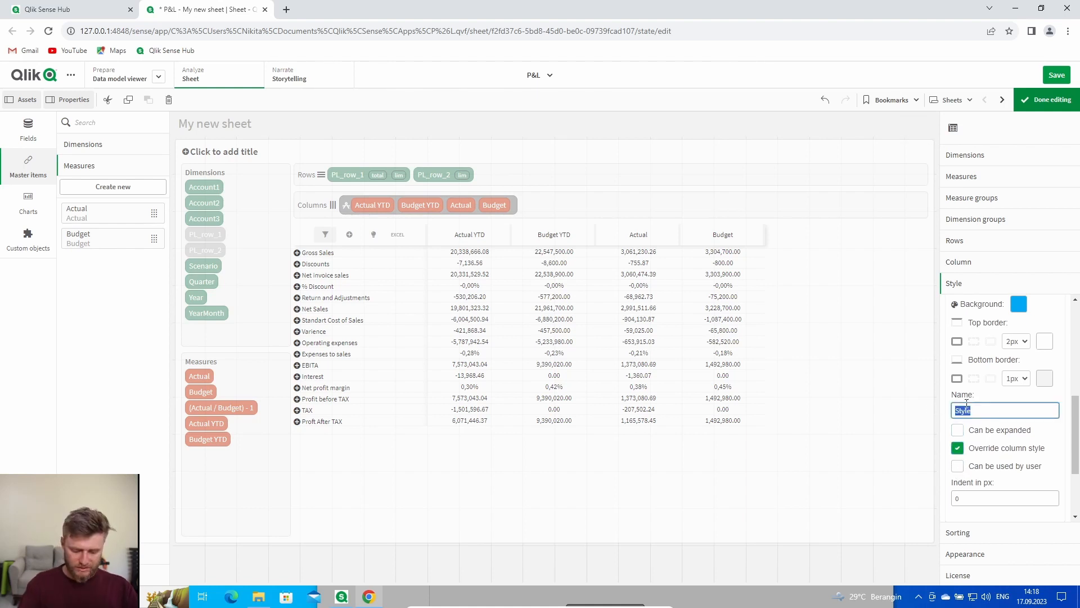
scroll(998, 400, "up", 2)
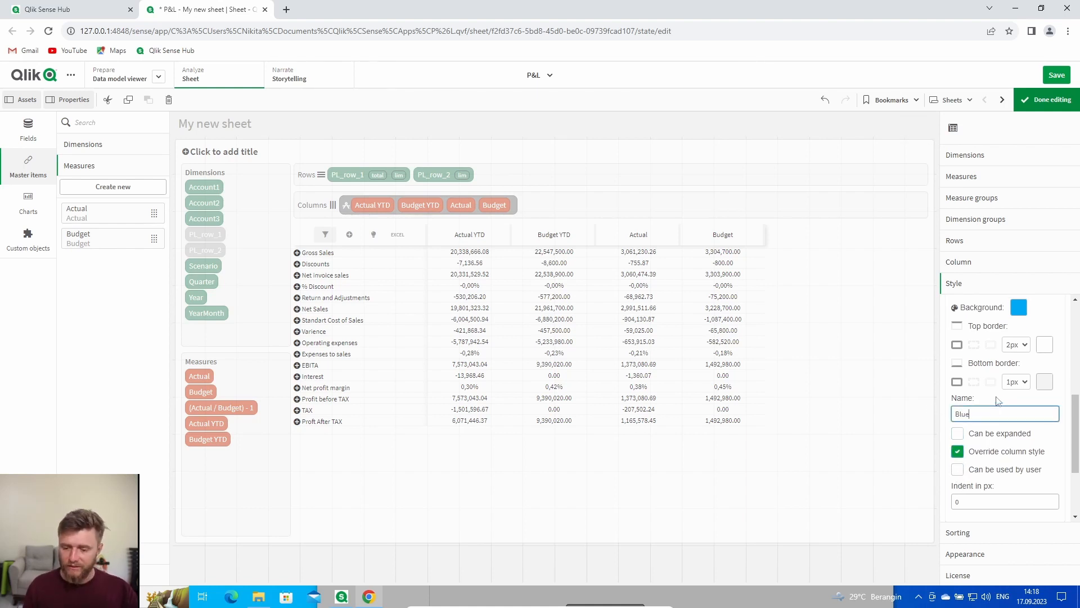
left_click(981, 349)
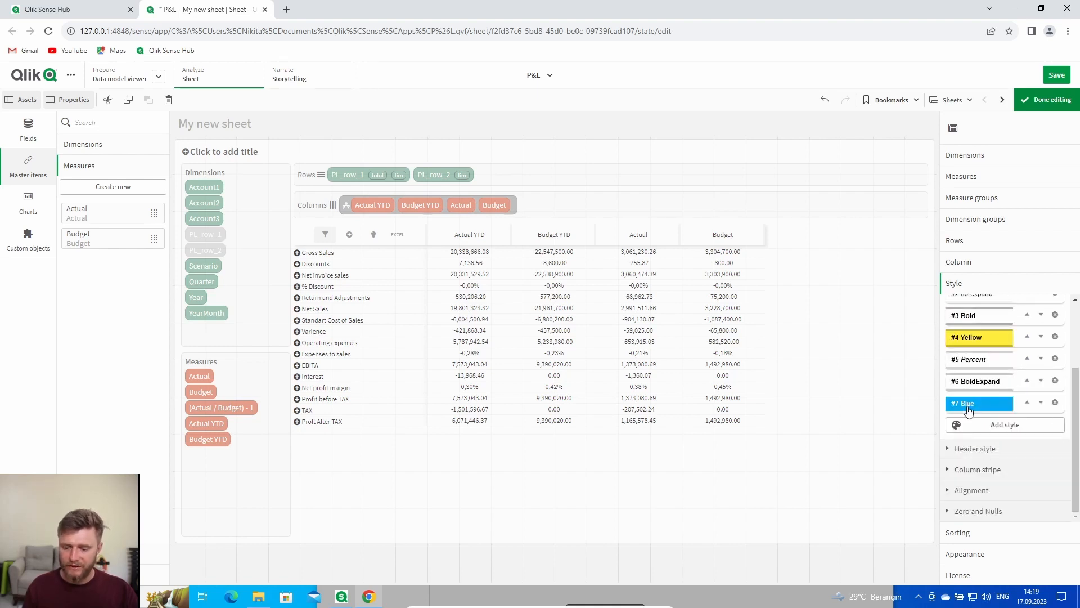
- Add an eighth row style with white text in the Helvetica, sans-serif font
left_click(995, 425)
left_click(998, 406)
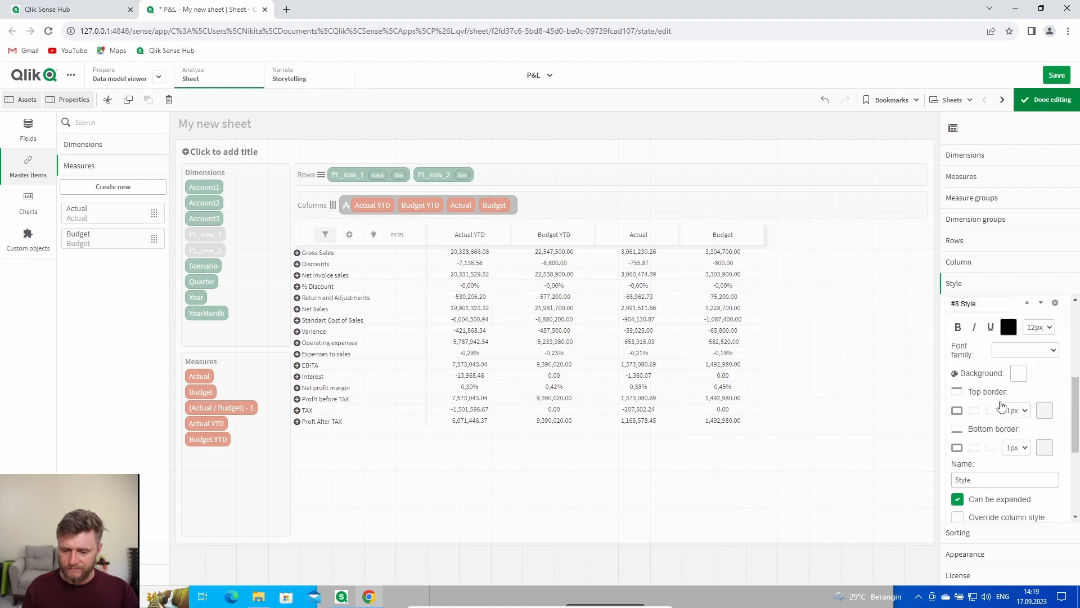
scroll(1007, 389, "up", 1)
left_click(1009, 370)
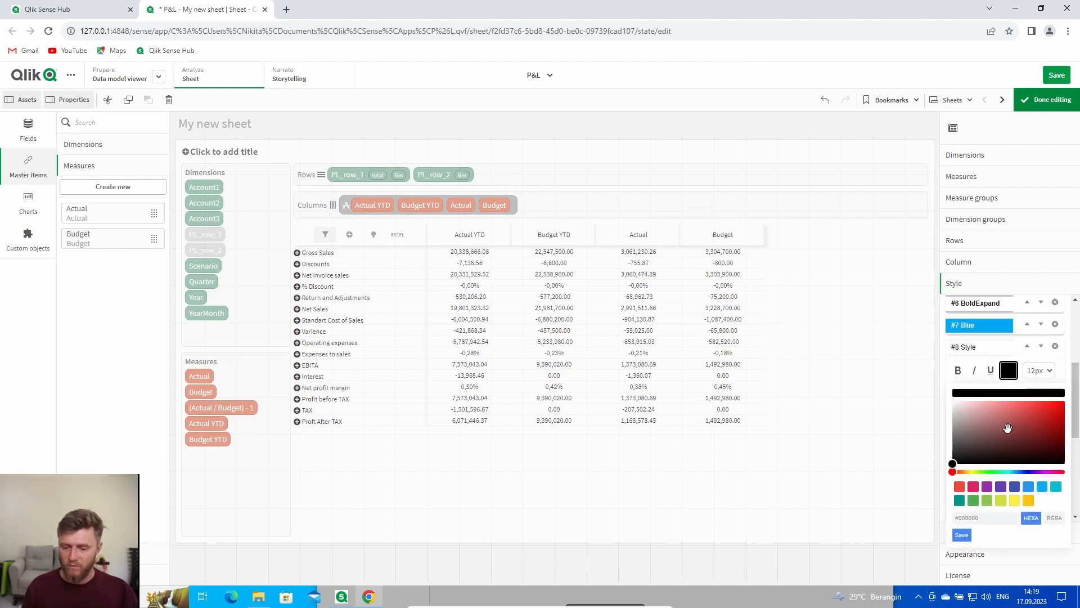
left_click(961, 534)
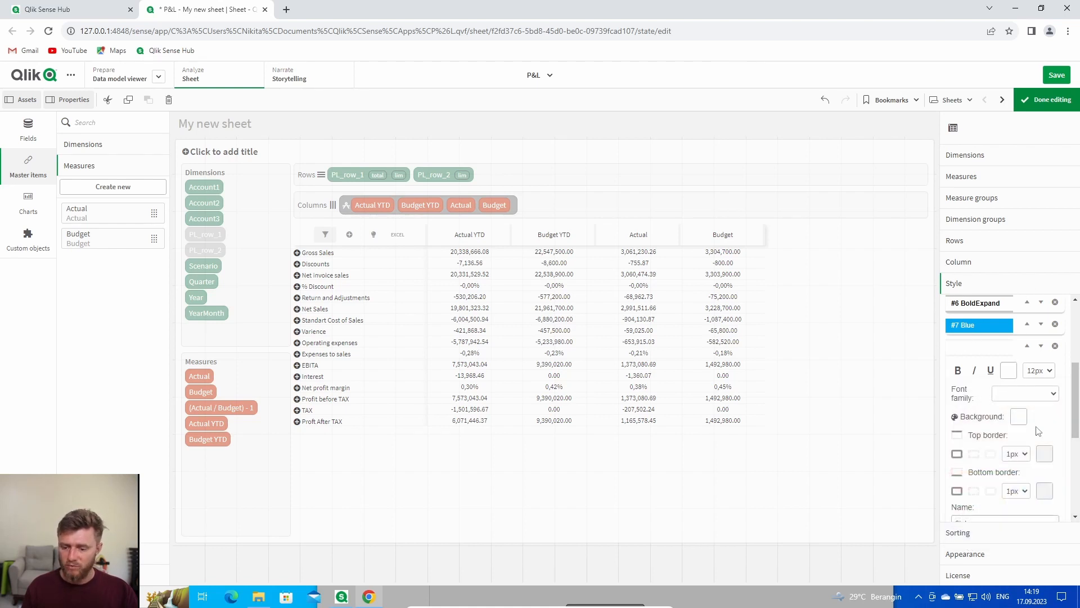
left_click(1023, 394)
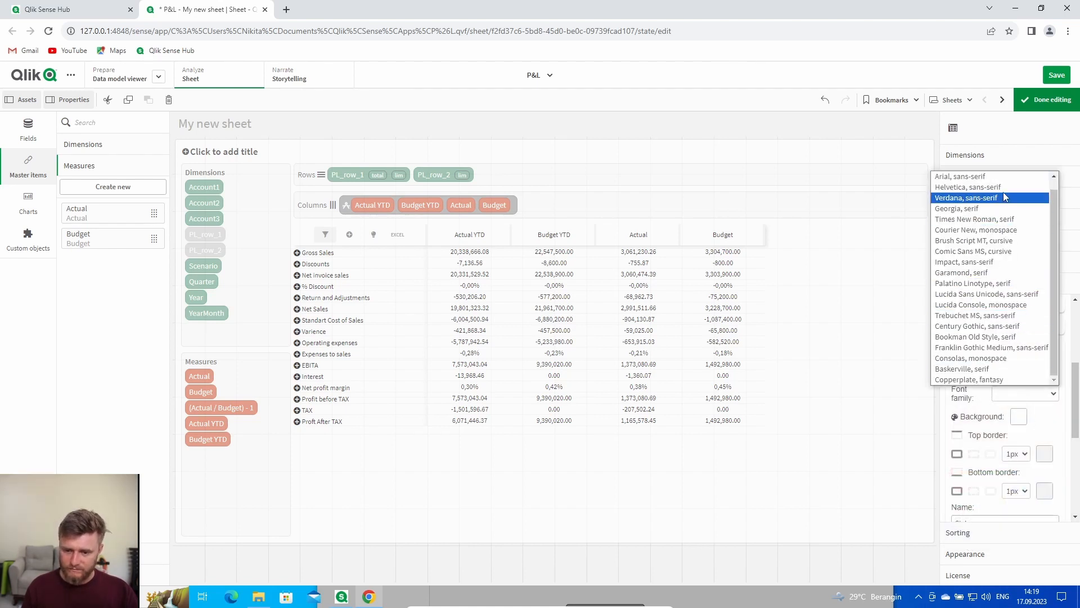
left_click(1005, 197)
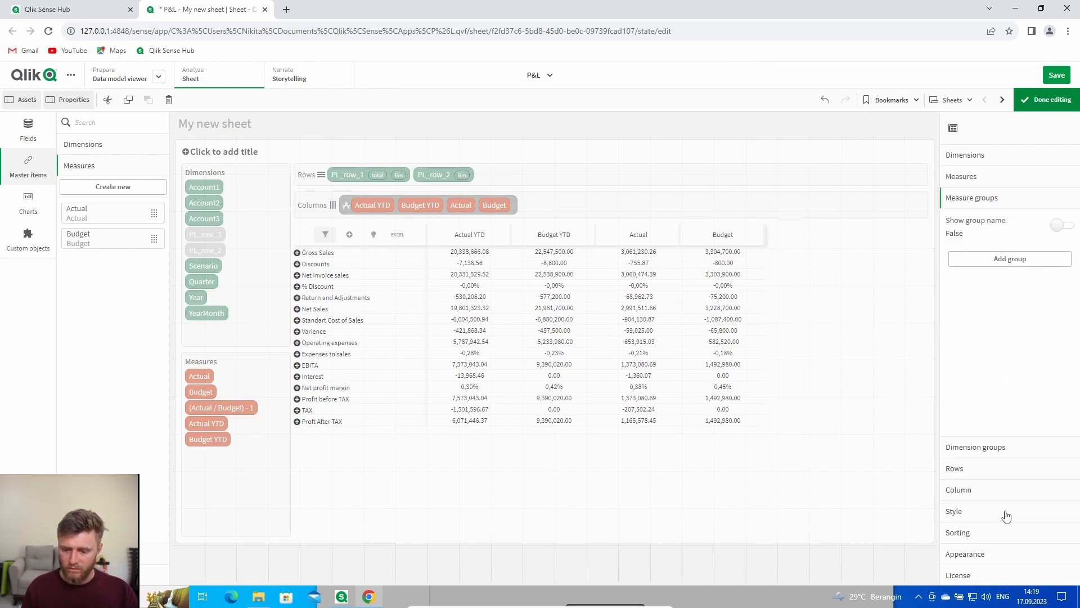
left_click(955, 512)
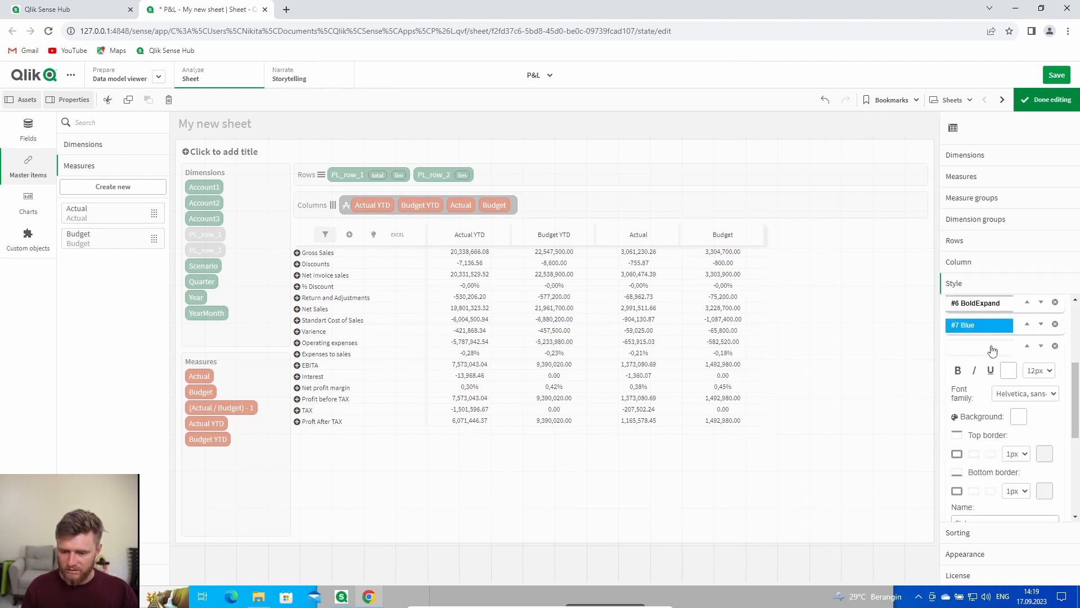
- Set the eighth style's background to green #7AB03C and copy that colour code
left_click(1020, 419)
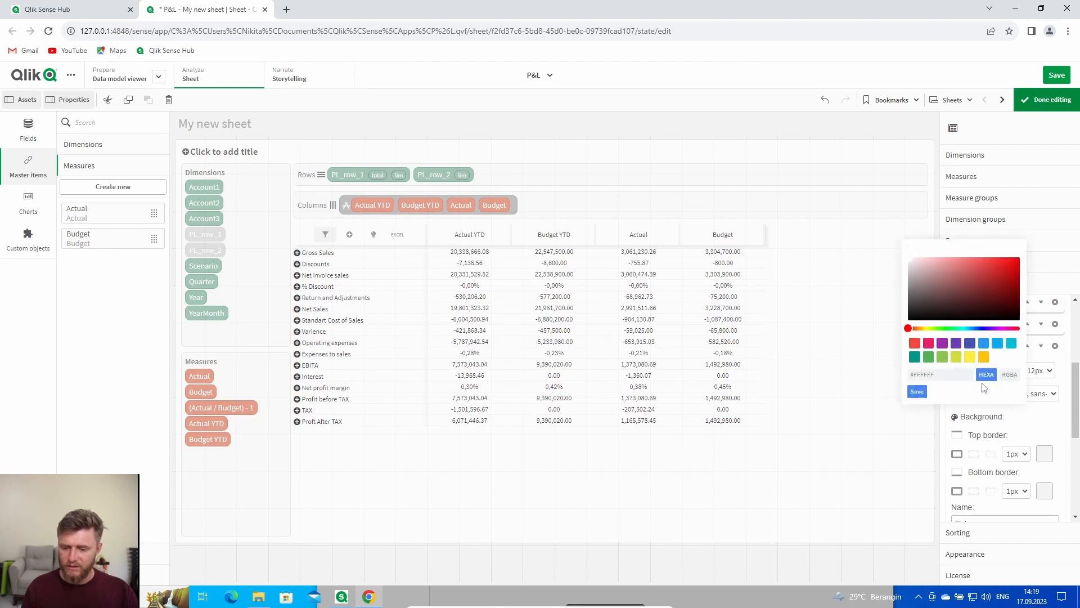
left_click(943, 357)
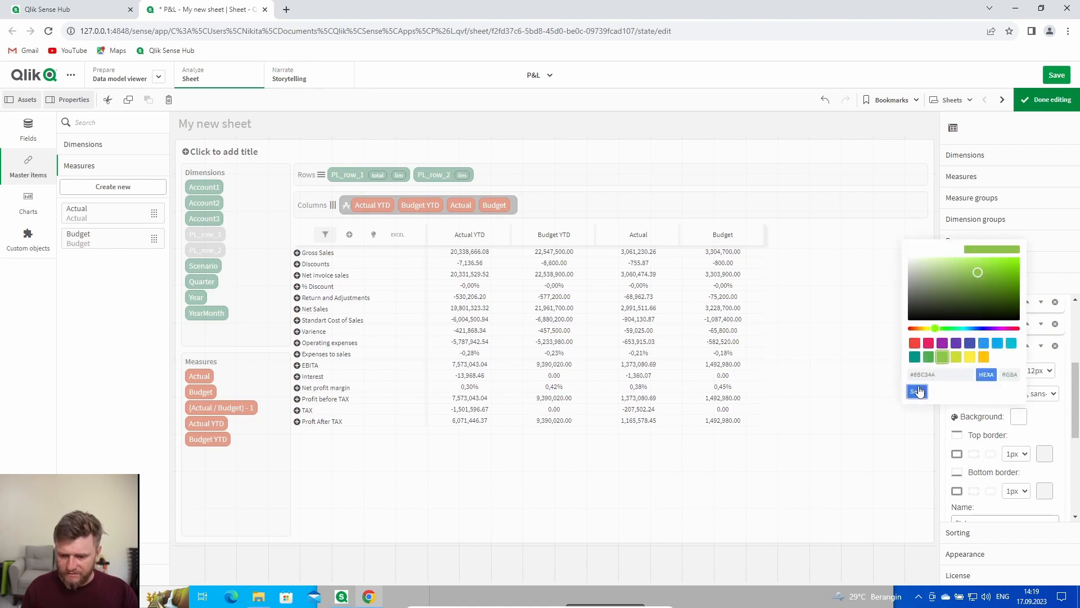
left_click(917, 392)
scroll(1045, 429, "up", 1)
scroll(1044, 428, "down", 3)
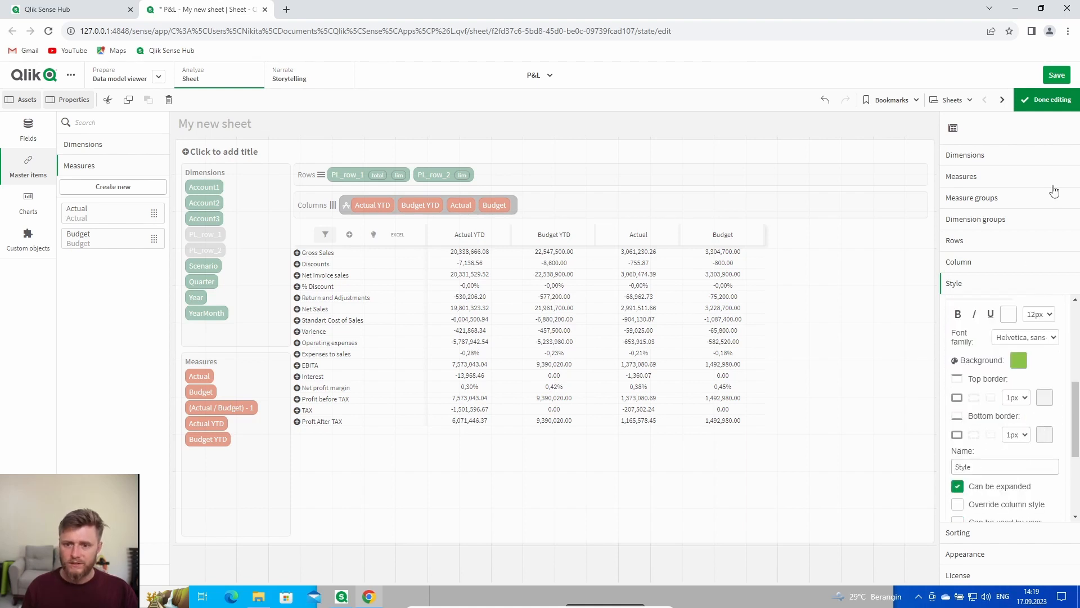
left_click(1019, 360)
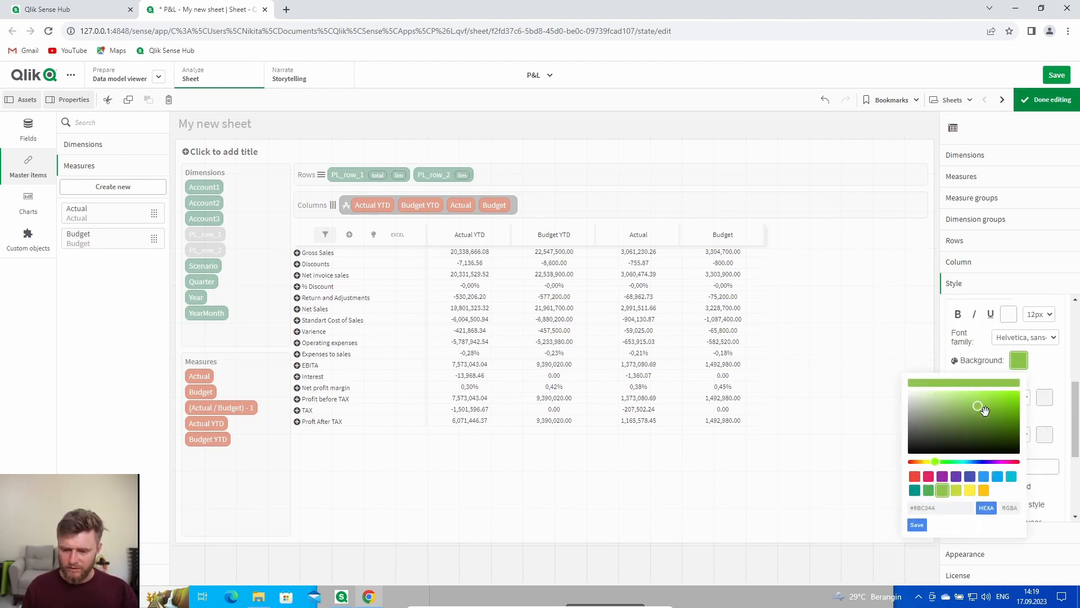
mouse_move(980, 409)
left_mouse_down()
mouse_move(983, 421)
mouse_move(981, 411)
left_mouse_up()
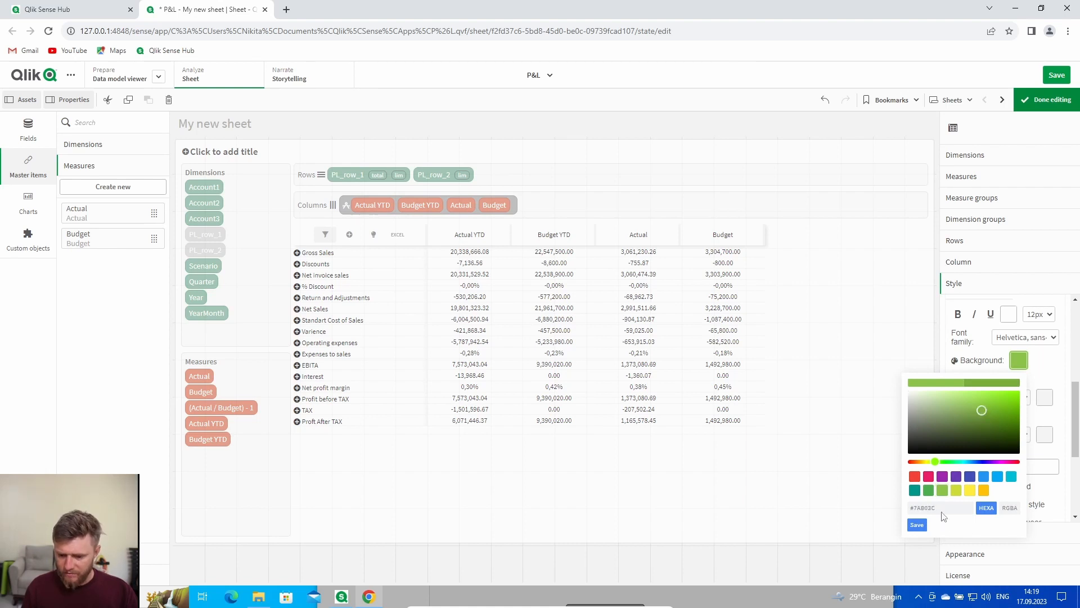
left_click(1056, 424)
left_click(1019, 363)
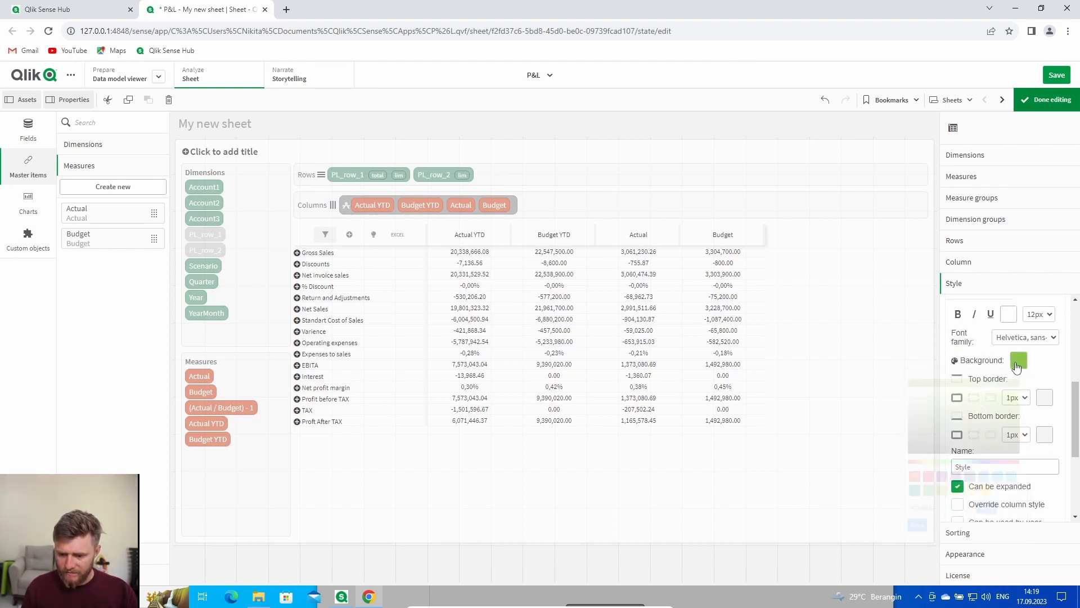
triple_click(945, 510)
key("ctrl+c")
left_click(917, 524)
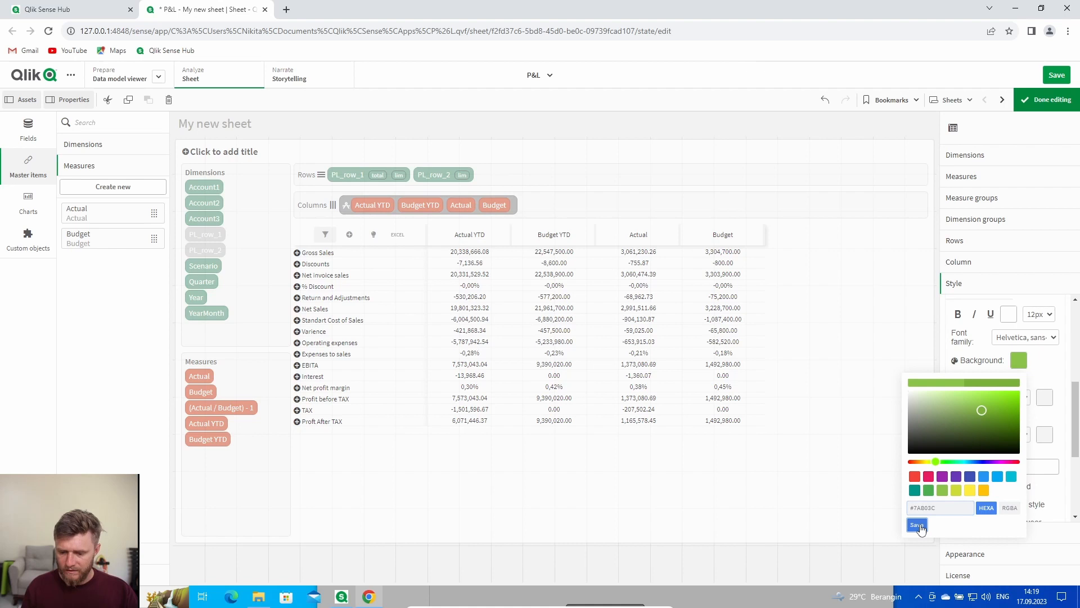
- Colour the eighth style's top border dark green #4D7223, starting from the copied background colour, and copy the new code
left_click(1044, 397)
triple_click(975, 544)
key("ctrl+v")
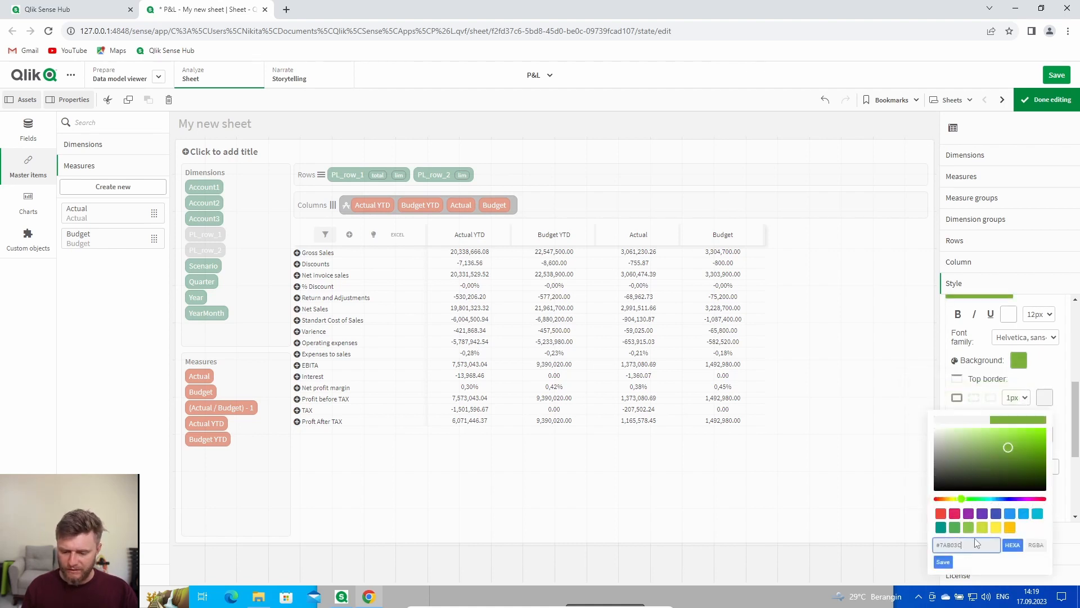
left_click_drag(1001, 453, 1008, 479)
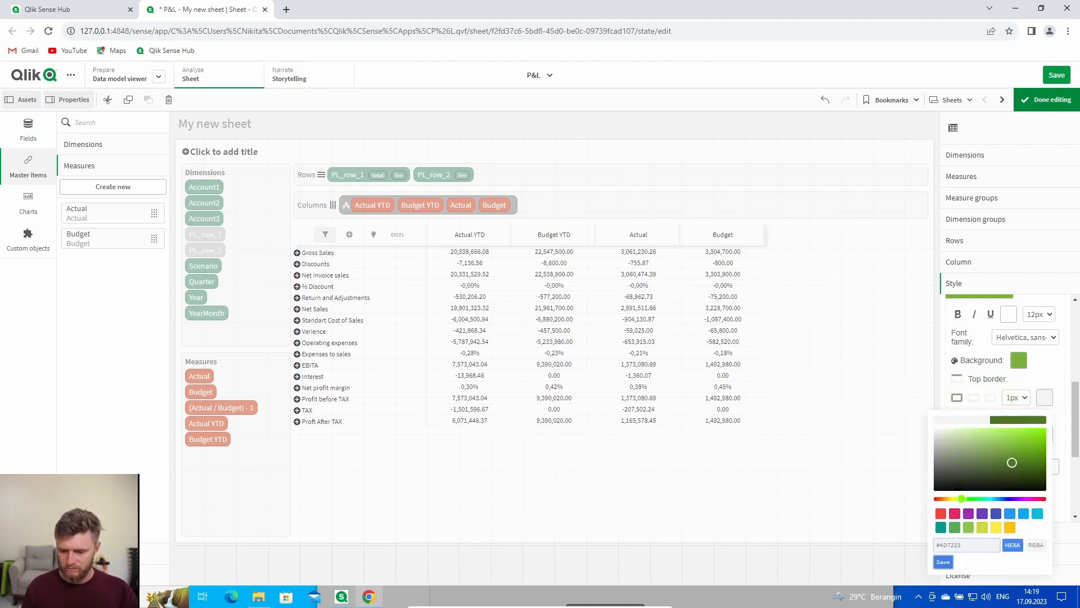
left_click(943, 561)
left_click(1041, 404)
triple_click(966, 546)
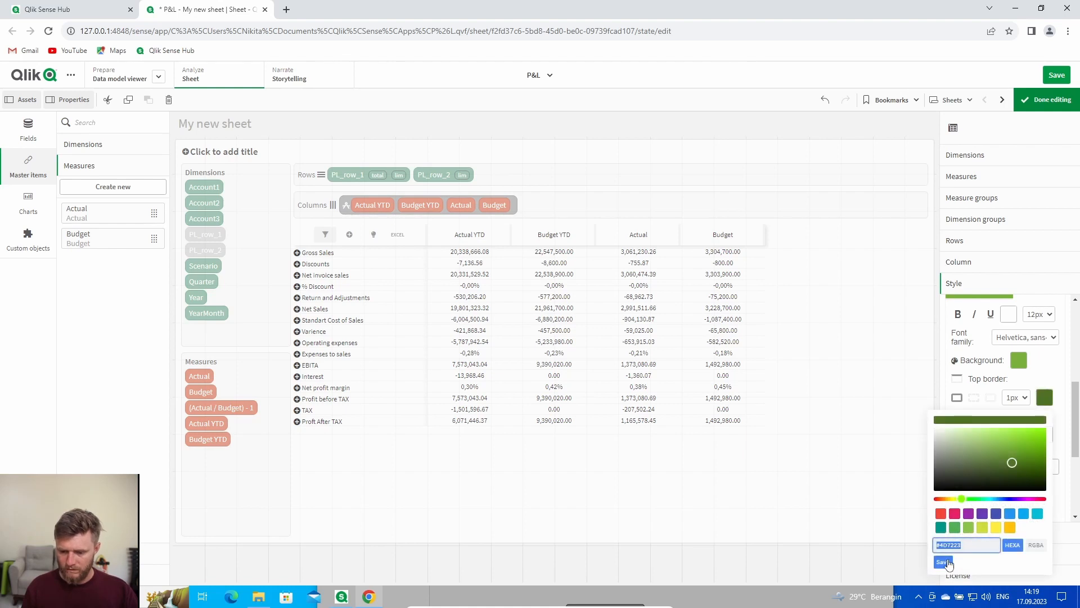
left_click(946, 562)
- Colour the eighth style's bottom border dark green #4D7223 as well
left_click(1045, 438)
triple_click(967, 393)
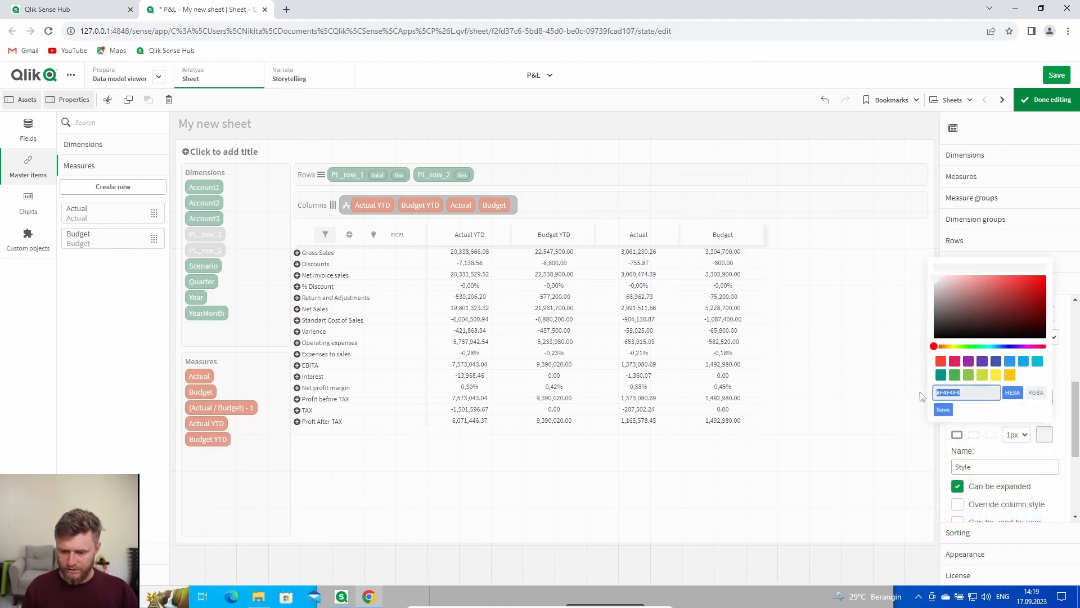
type("#4D7223")
left_click(944, 409)
scroll(1002, 453, "down", 1)
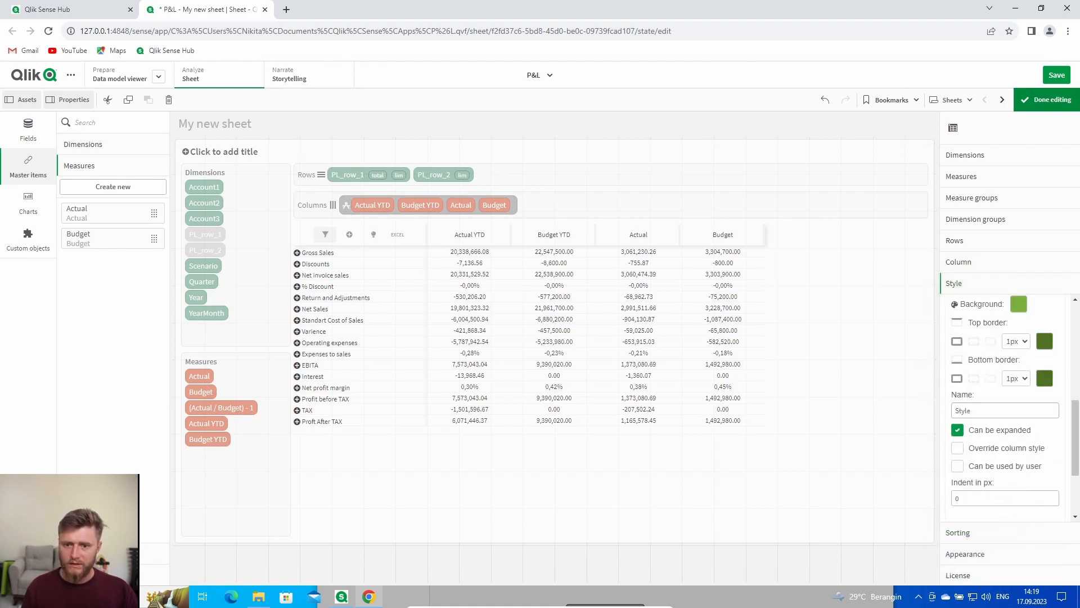
- Make the eighth style non-expandable, let it override the column style and be used by users, with a 5 px indent
left_click(957, 430)
left_click(957, 448)
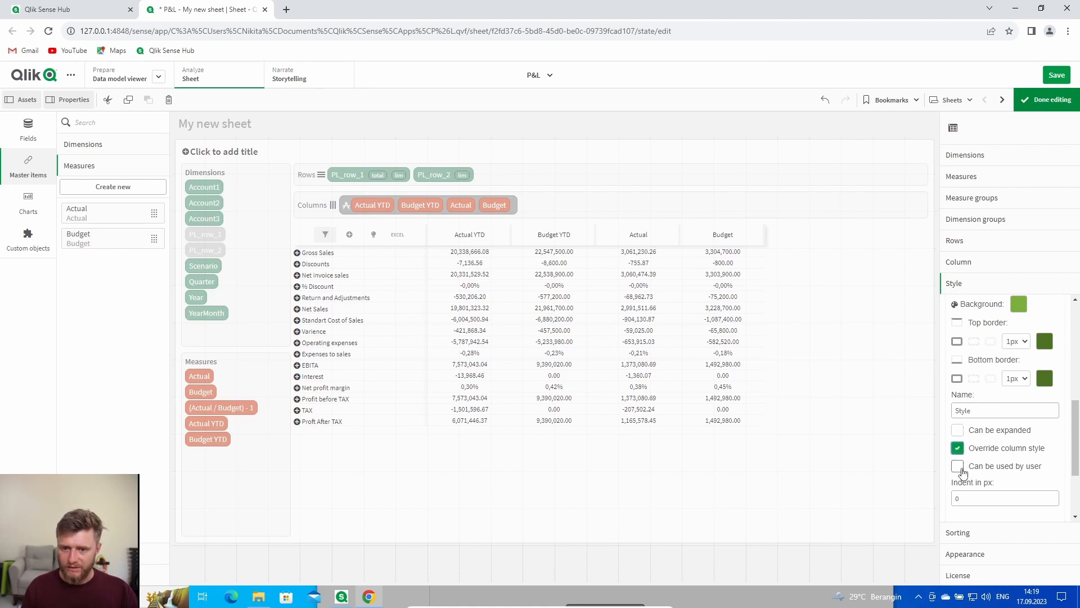
left_click(958, 466)
left_click(965, 498)
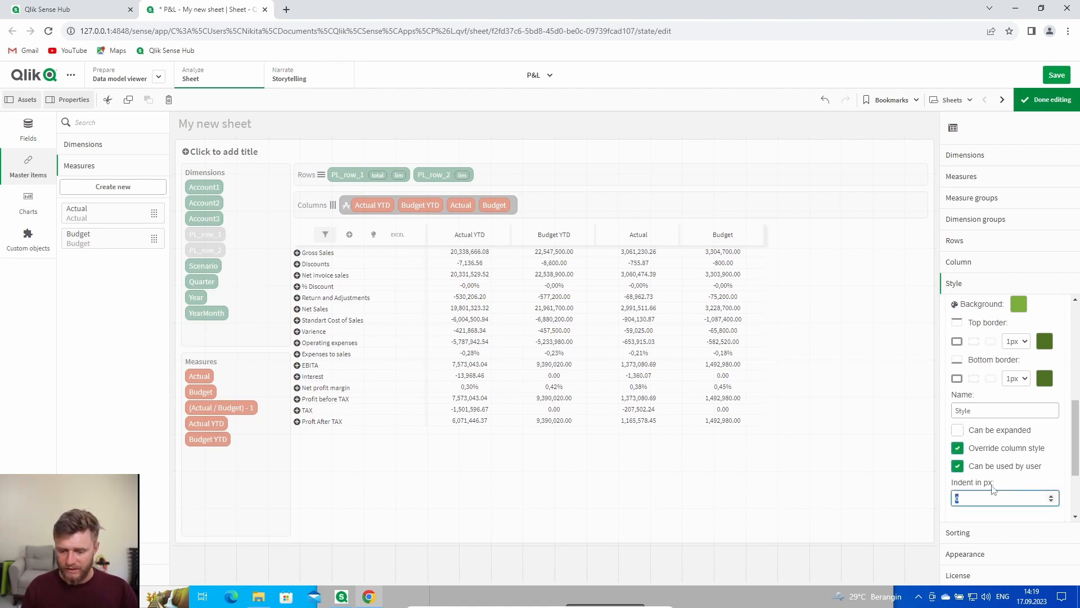
type("5")
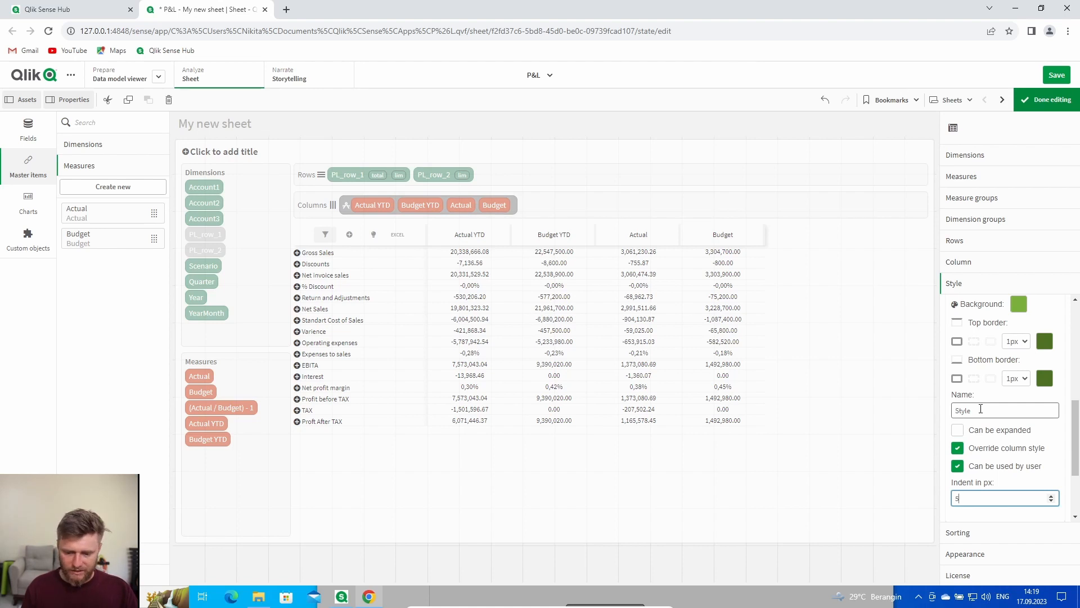
- Name the eighth row style Green and collapse its settings
left_click_drag(980, 409, 950, 422)
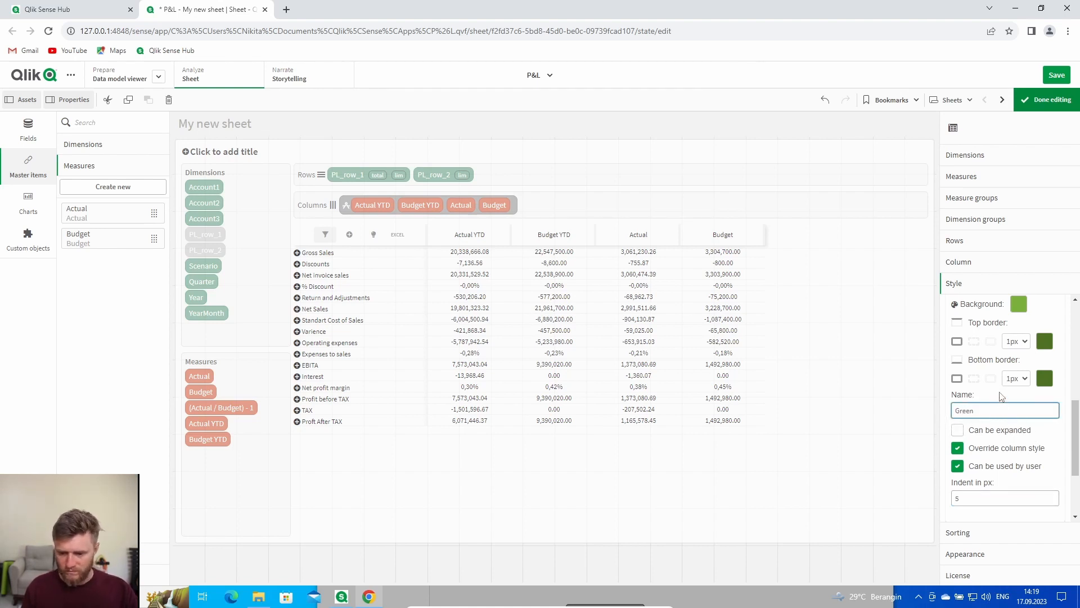
scroll(1002, 396, "up", 4)
left_click(990, 462)
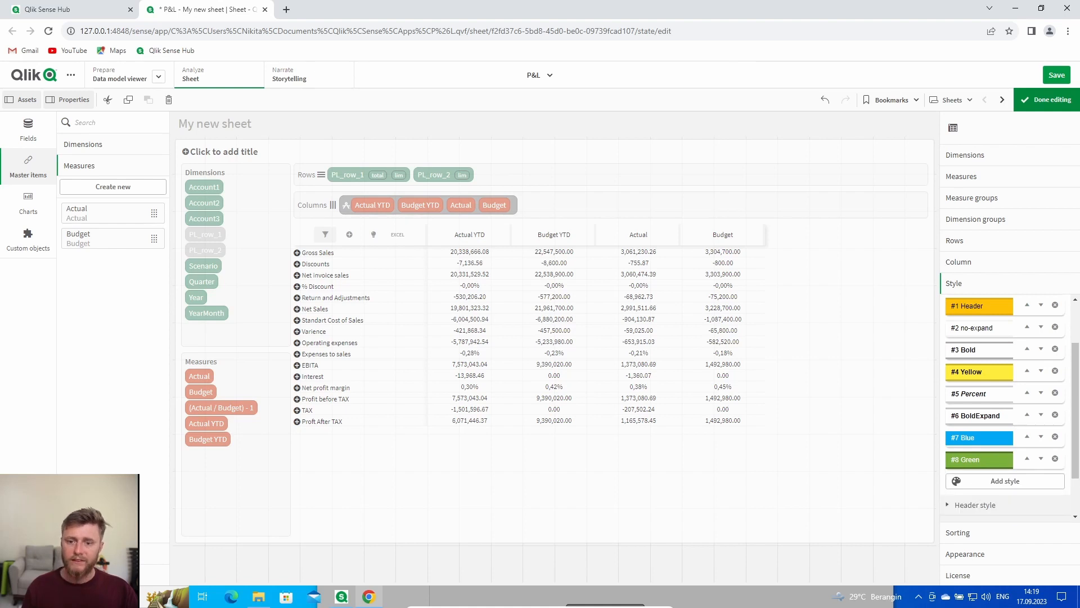
- Add a ninth row style with white text in the Helvetica, sans-serif font
left_click(997, 483)
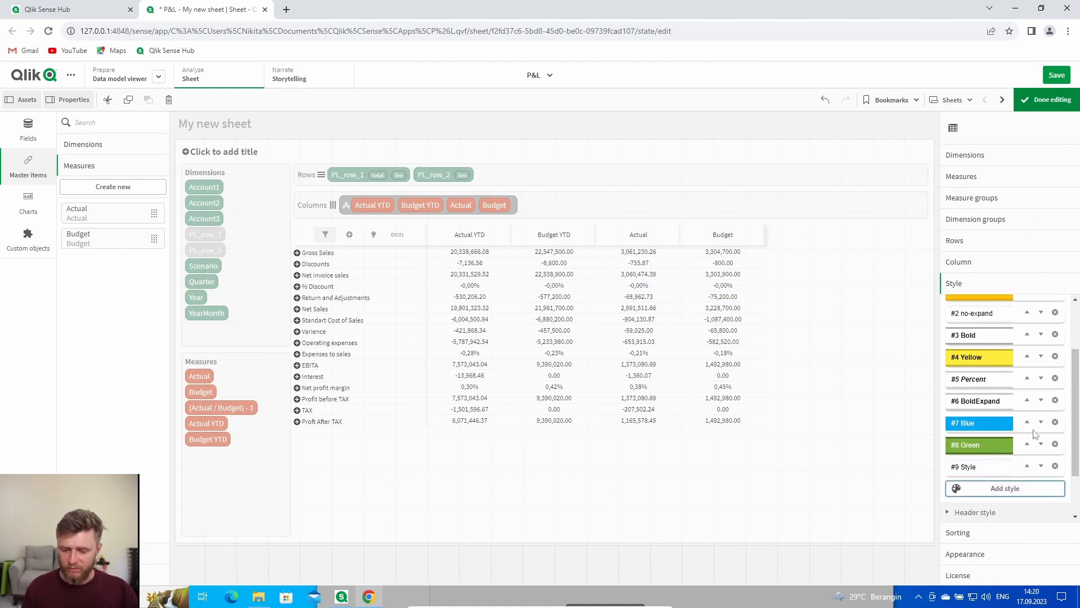
left_click(974, 403)
scroll(991, 411, "down", 1)
left_click(1018, 337)
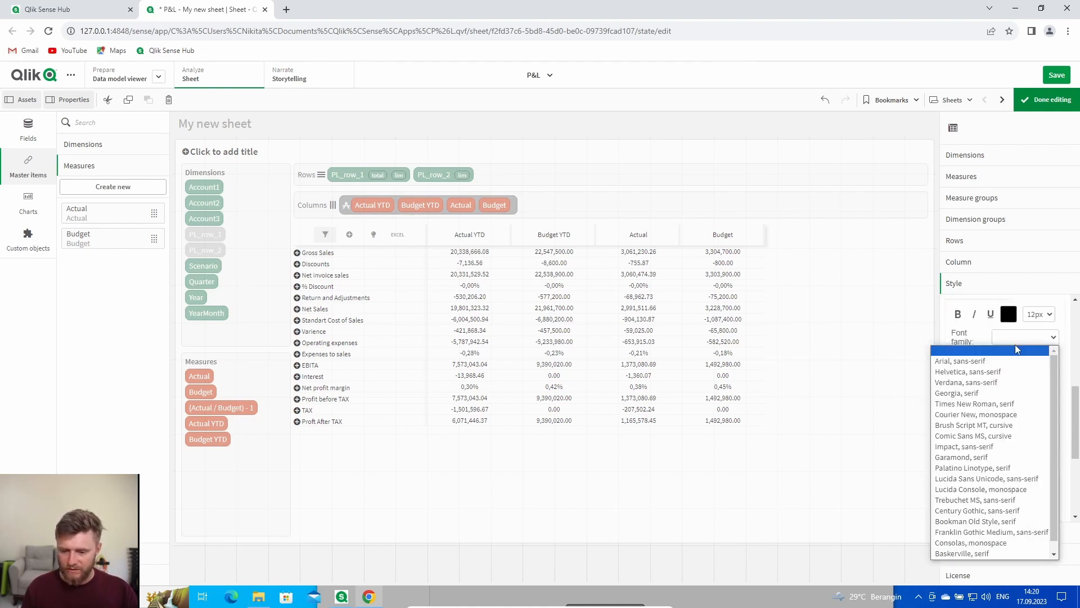
left_click(986, 382)
scroll(1007, 371, "up", 1)
left_click(1009, 370)
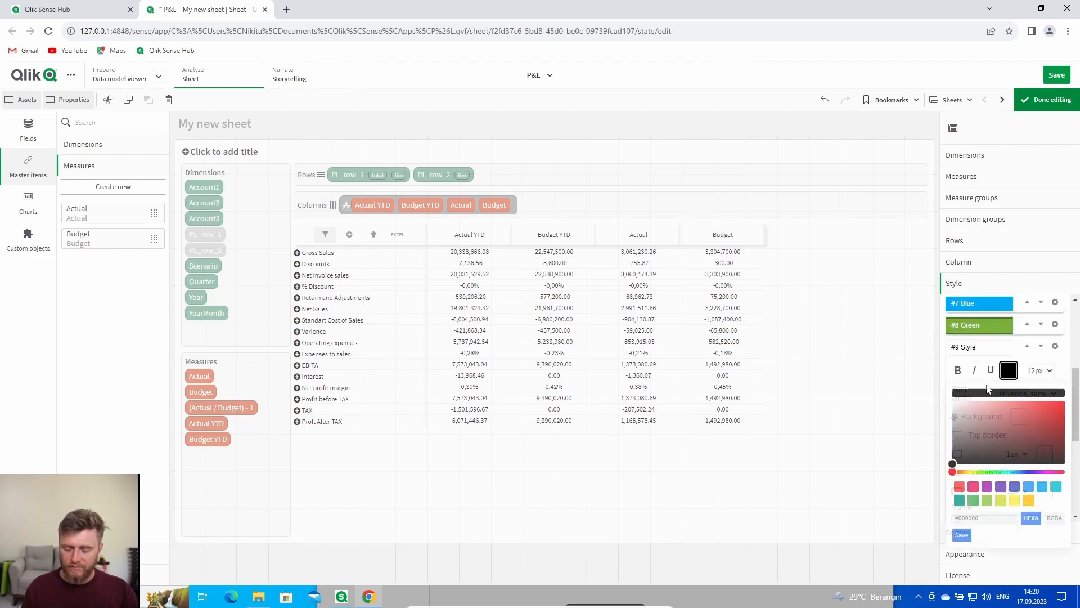
left_click(962, 535)
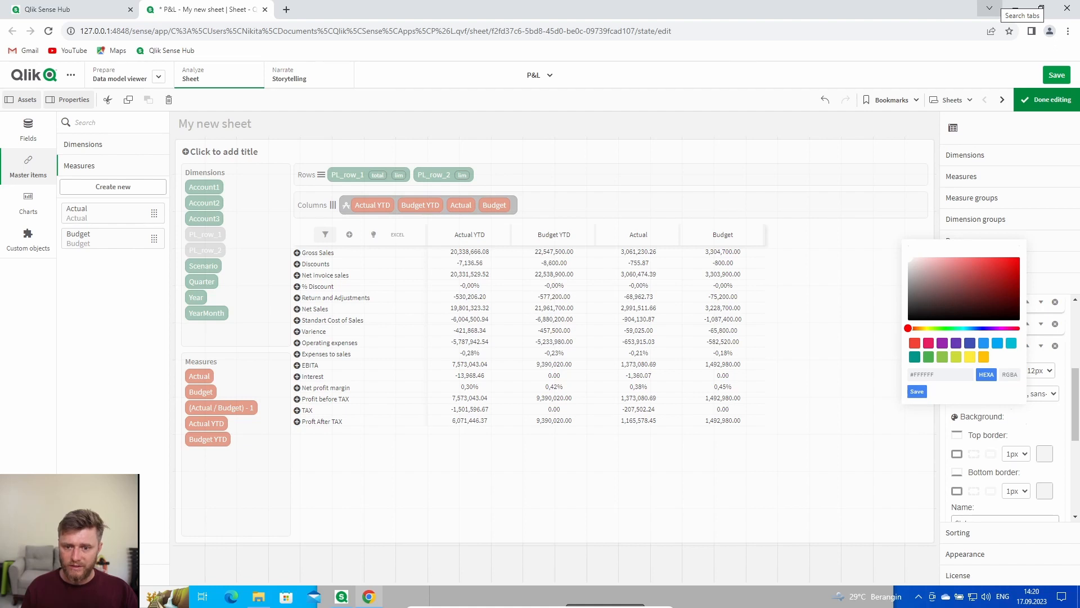
- Set the ninth style's background to light red #FF6D66
left_click(918, 376)
type("#FF6D6E")
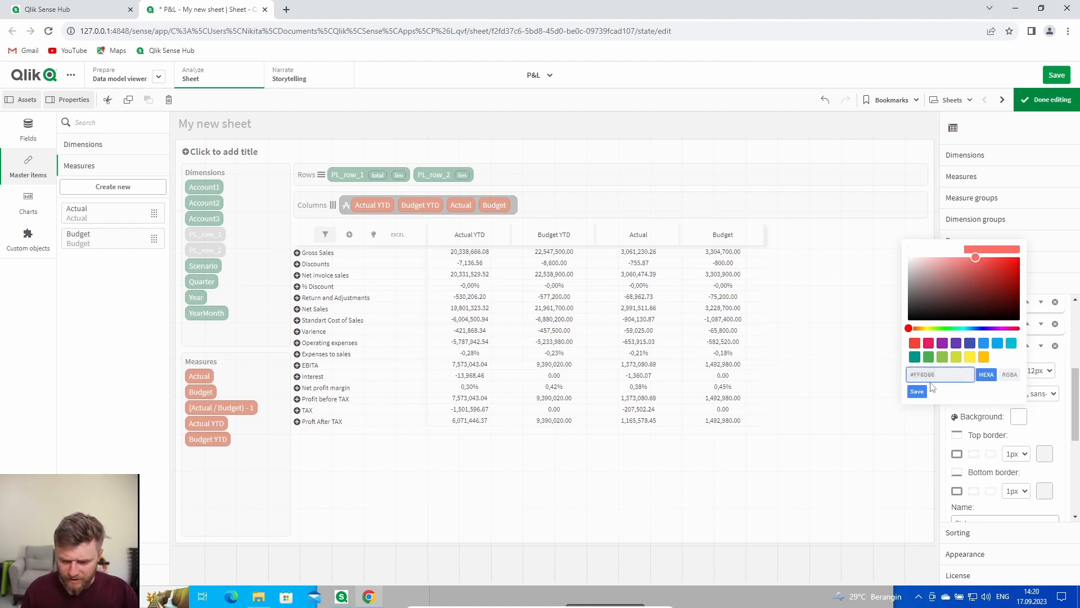
left_click_drag(937, 375, 913, 374)
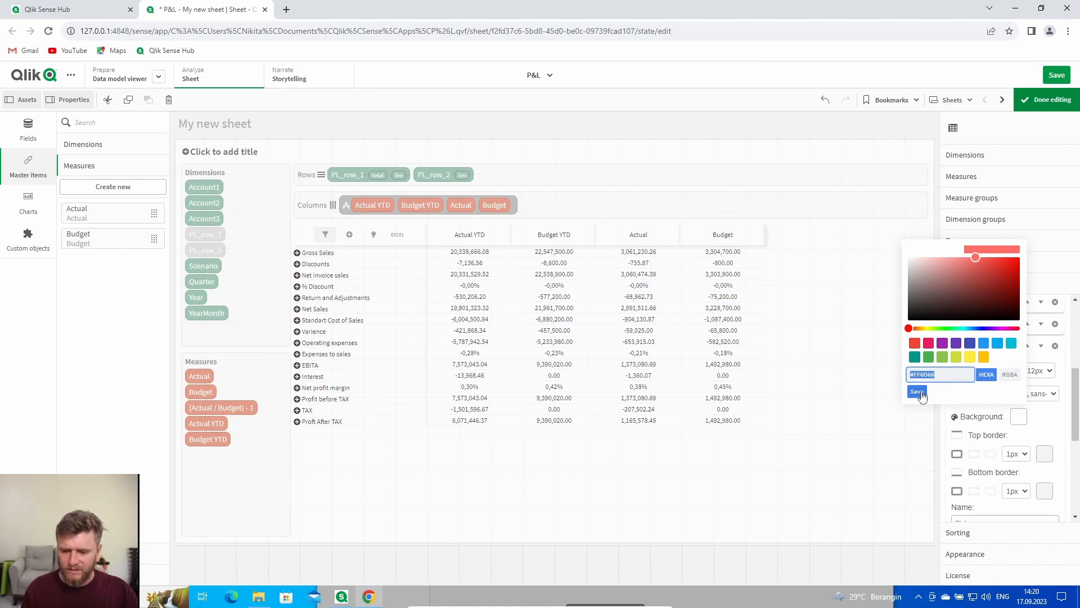
left_click(917, 392)
scroll(1020, 407, "up", 1)
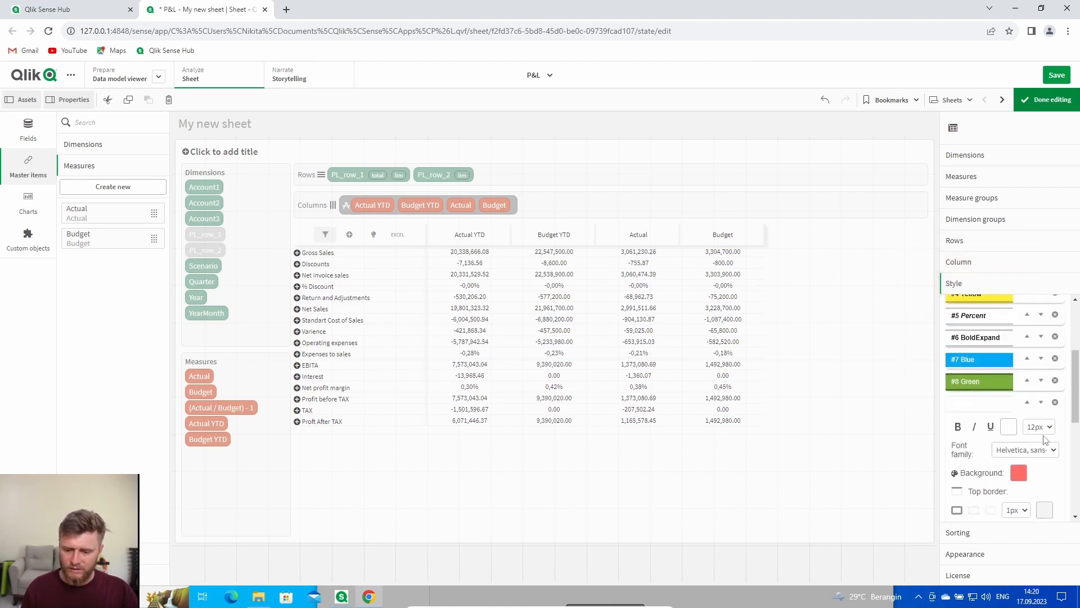
- Name the ninth style Red, let it override the column style and set its indent to 5 px
scroll(1045, 440, "down", 3)
left_click(999, 411)
type("Re")
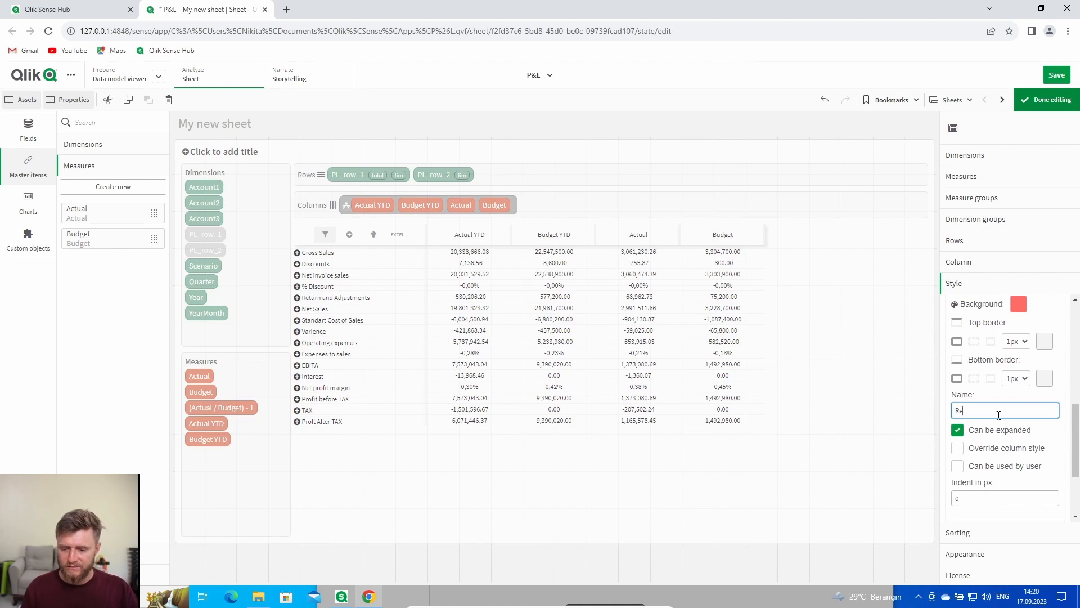
type("d")
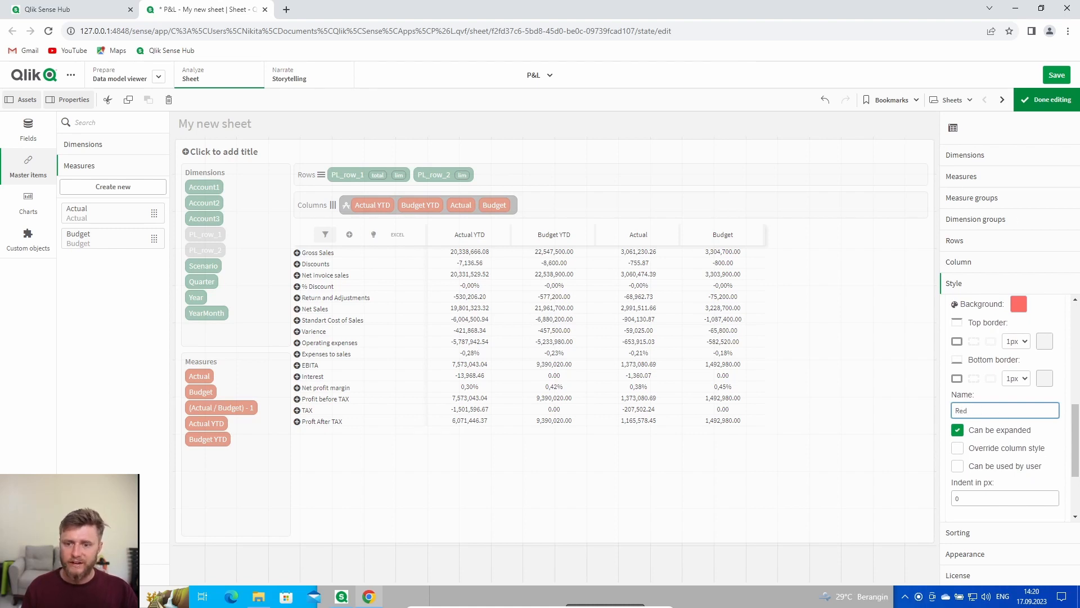
left_click(958, 449)
left_click(952, 498)
type("5")
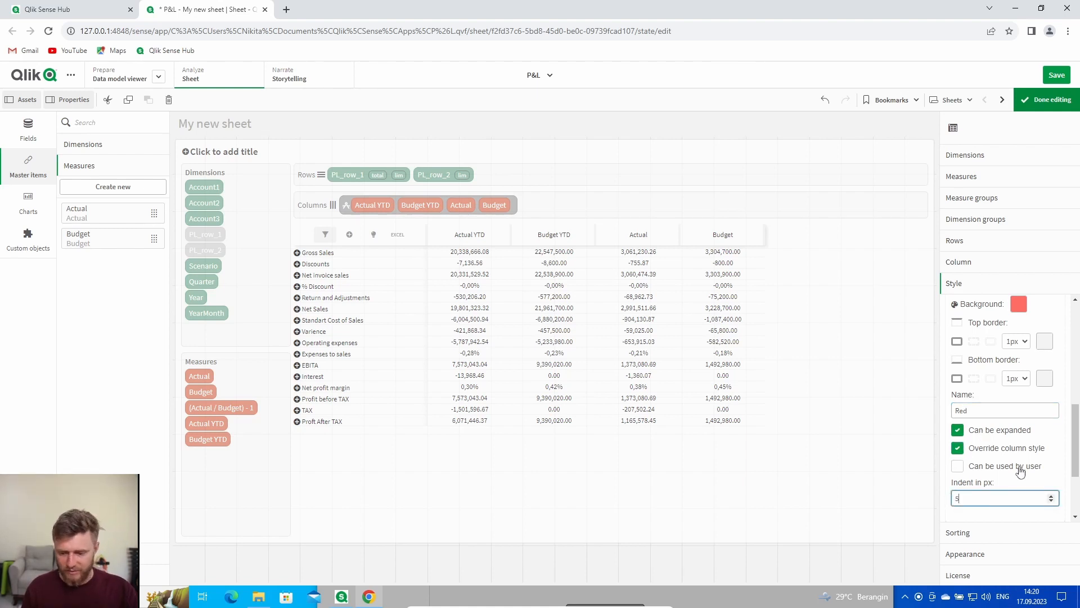
- Make the table's header style bold in the Helvetica, sans-serif font
scroll(1053, 450, "down", 2)
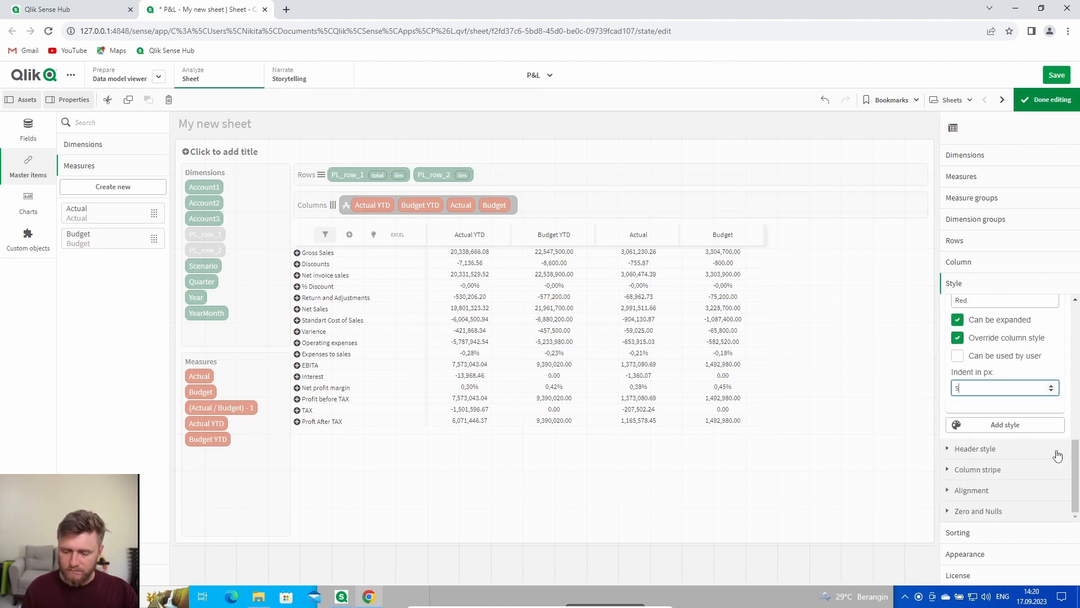
left_click(990, 448)
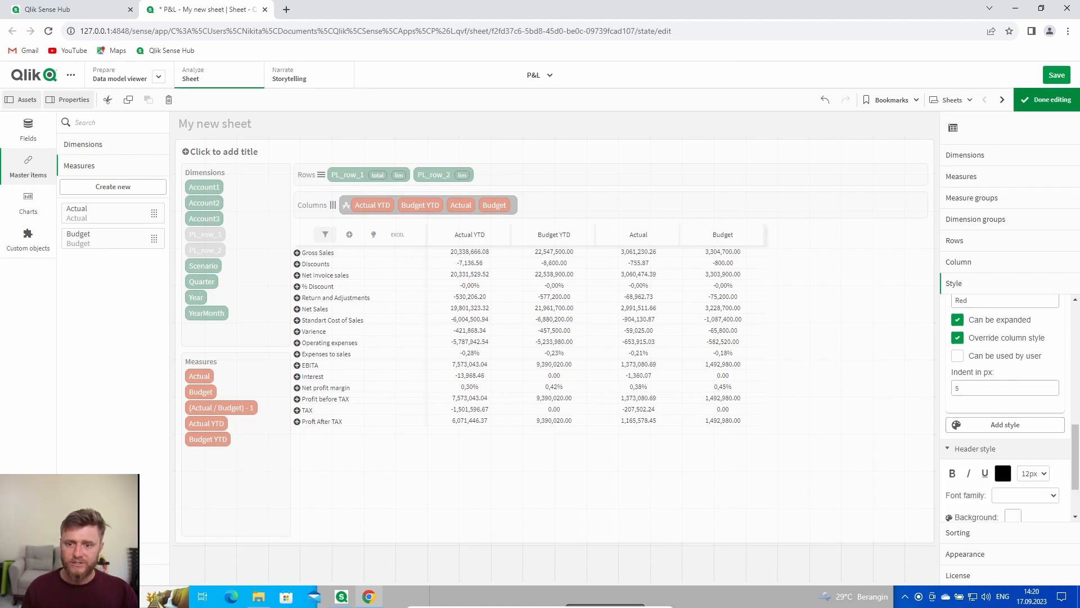
left_click(952, 473)
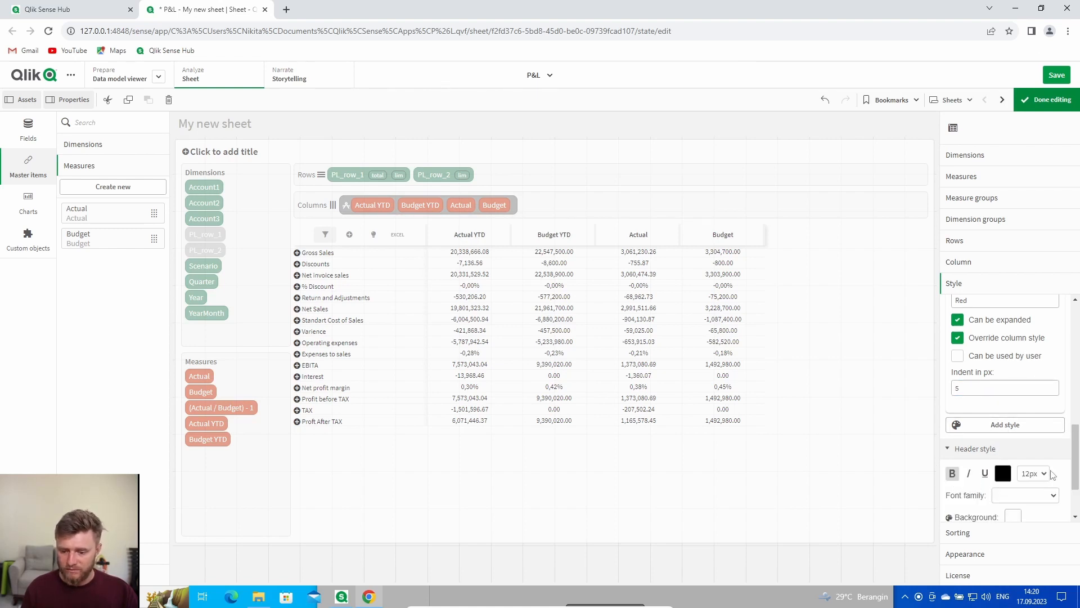
scroll(1013, 489, "down", 1)
left_click(1025, 439)
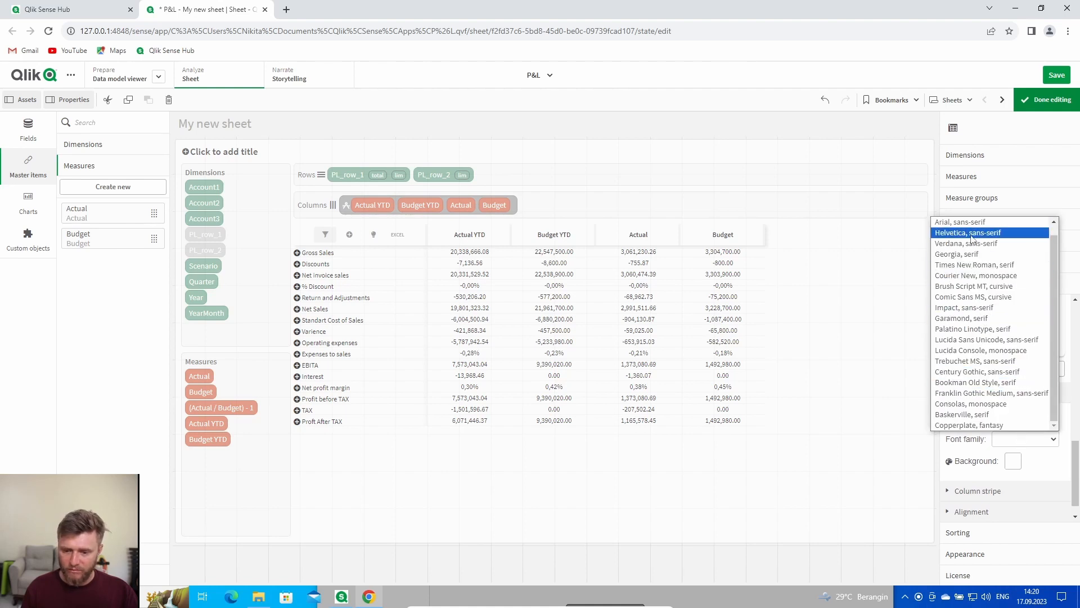
left_click(990, 229)
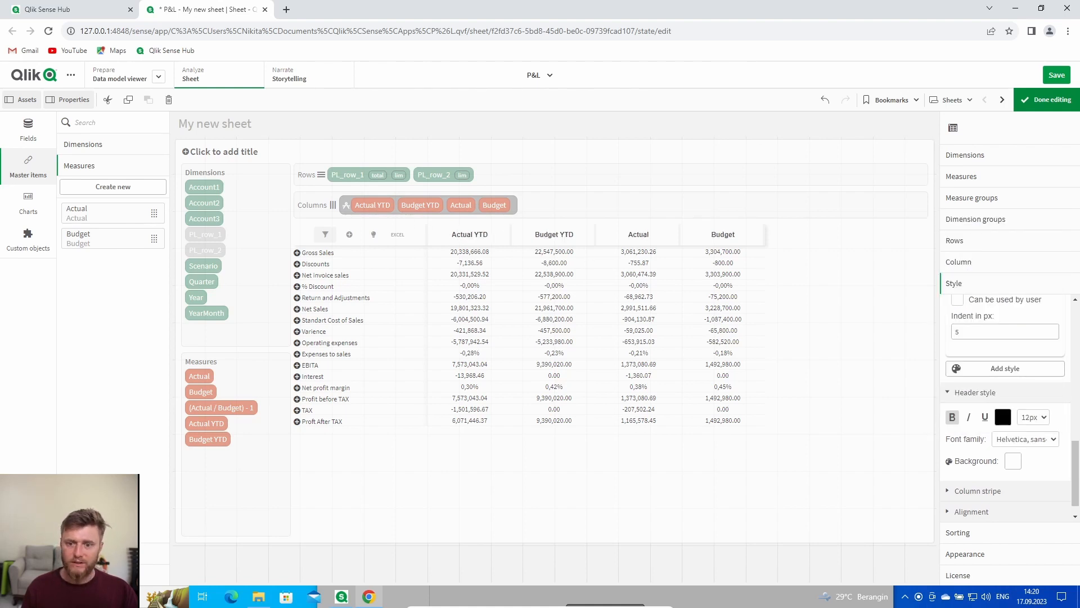
- Collapse the row styles list and delete the Account1 and Account2 fields from the row style mapping
scroll(1006, 320, "up", 3)
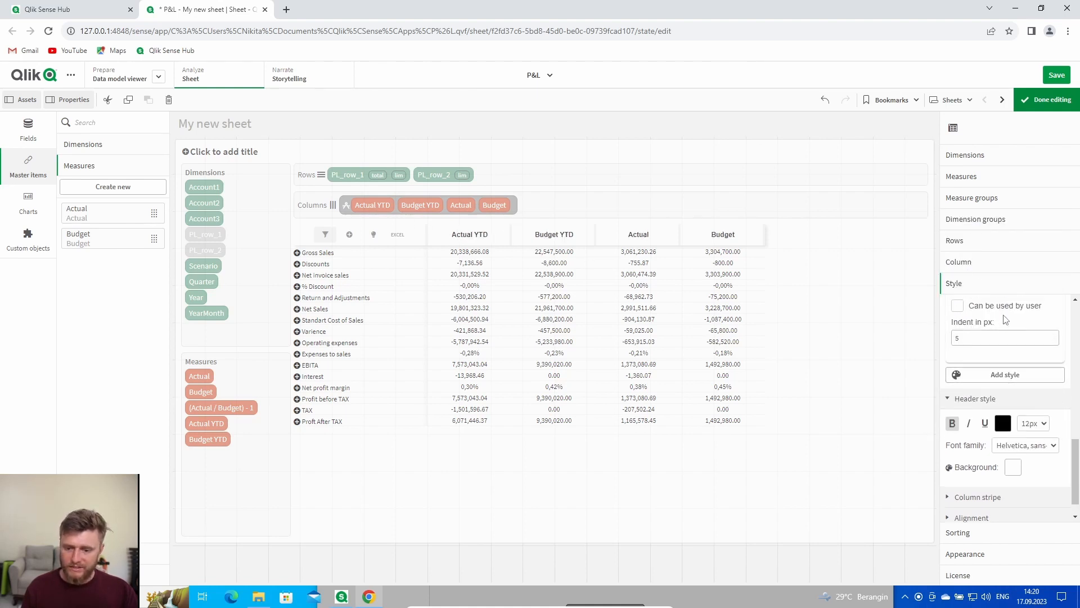
scroll(1007, 343, "up", 3)
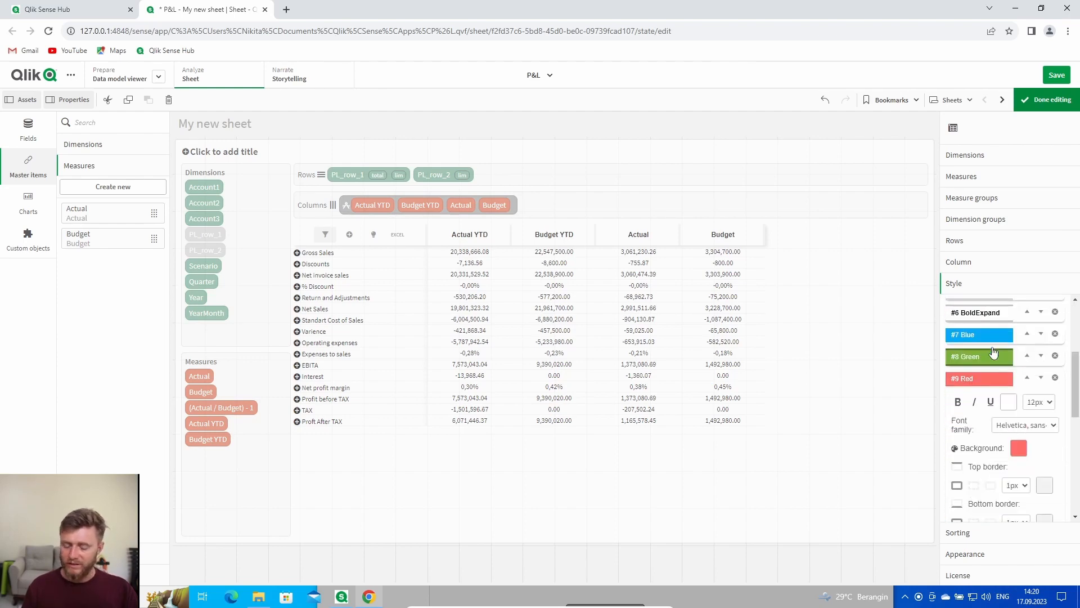
scroll(998, 365, "up", 5)
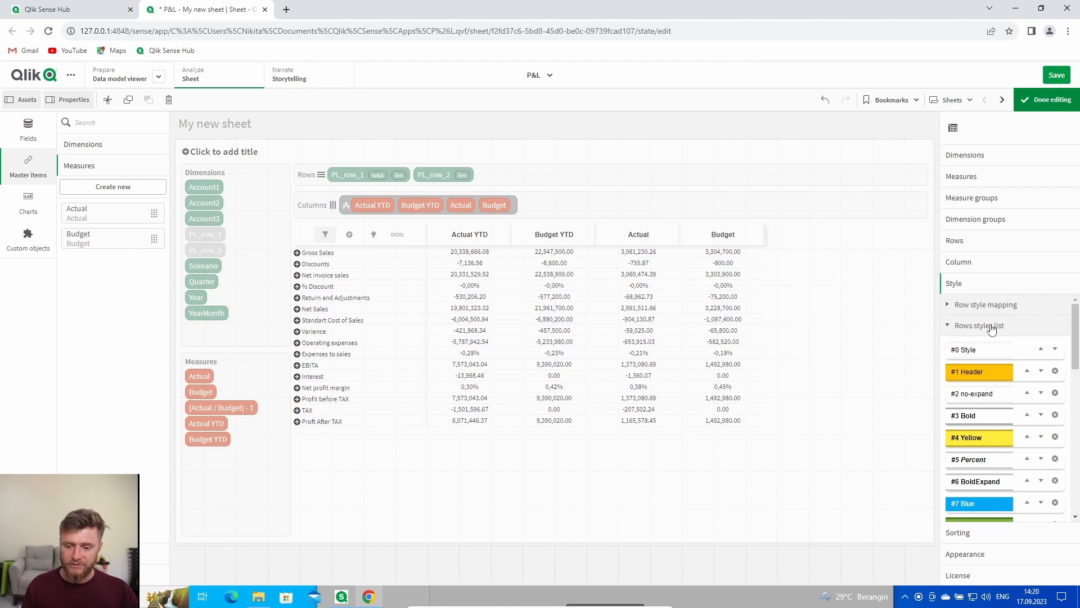
left_click(990, 324)
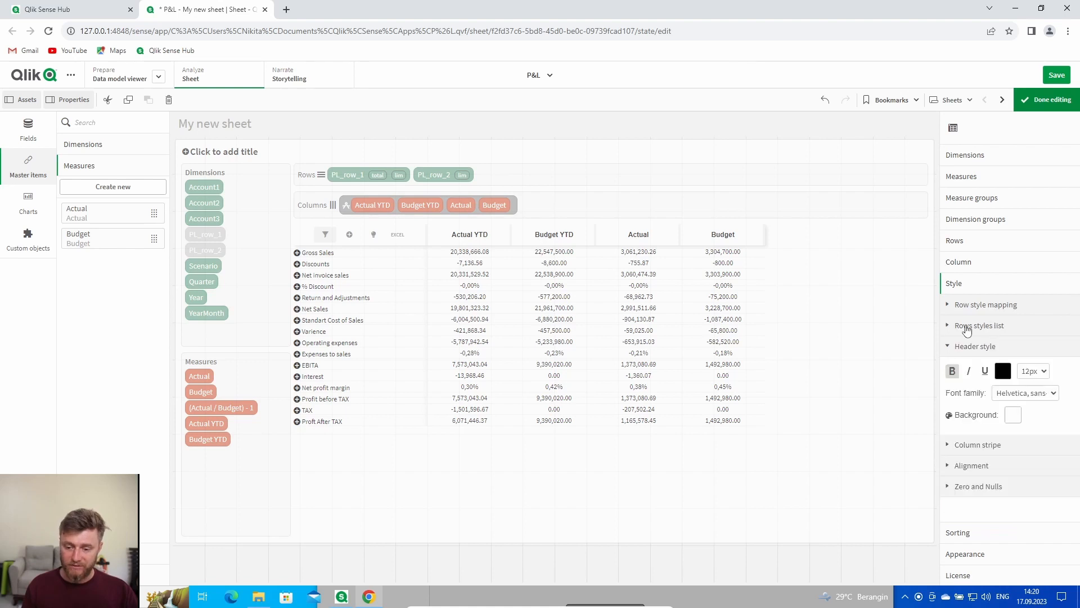
left_click(995, 310)
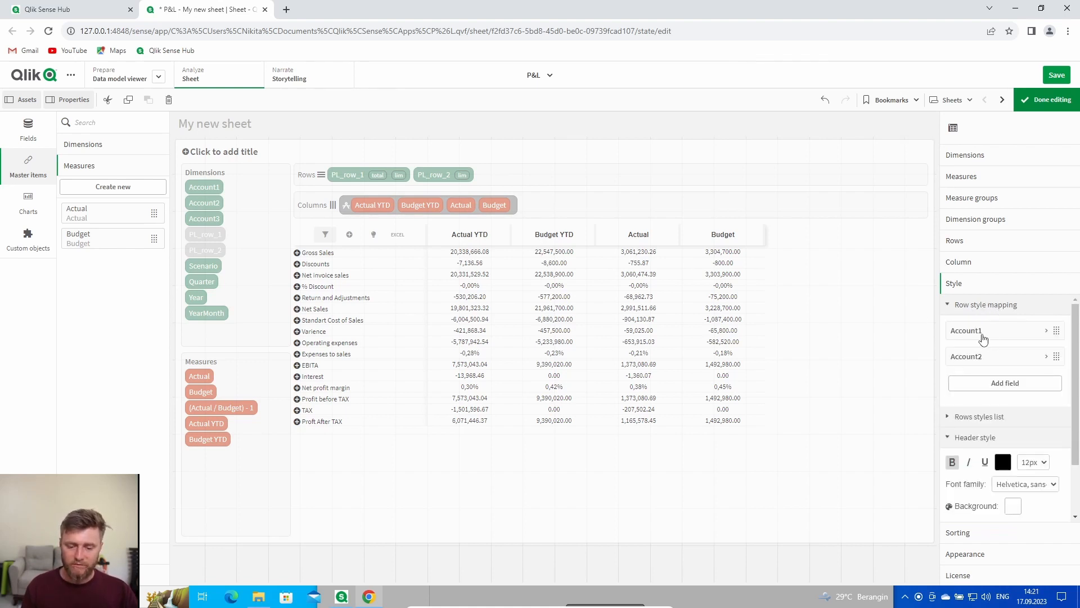
left_click_drag(976, 335, 900, 325)
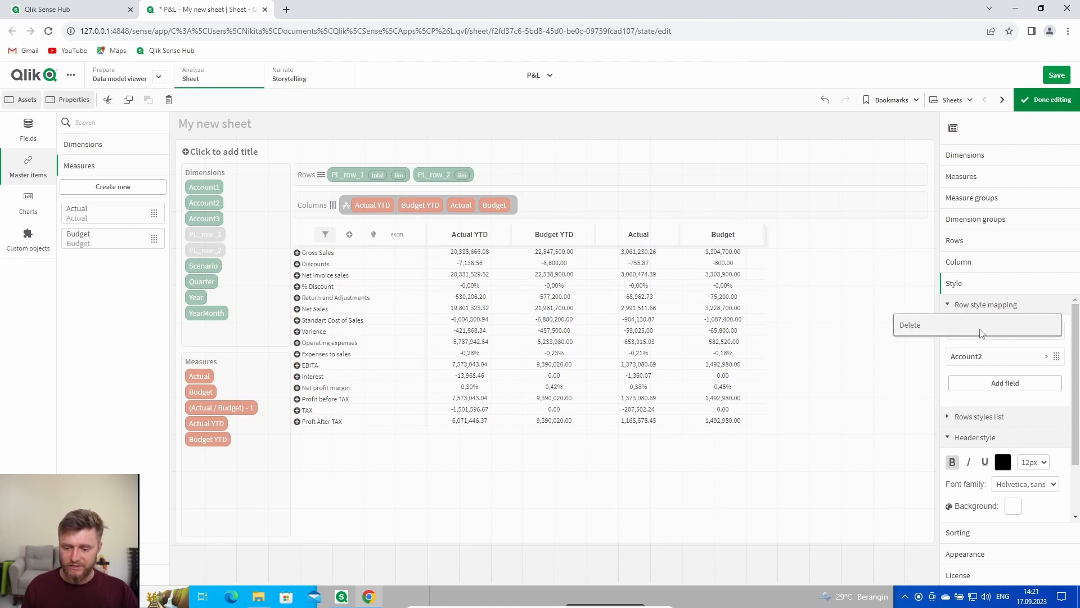
right_click(980, 336)
left_click(987, 324)
- Add a row style mapping field that uses the PL_row_1 dimension
left_click(990, 332)
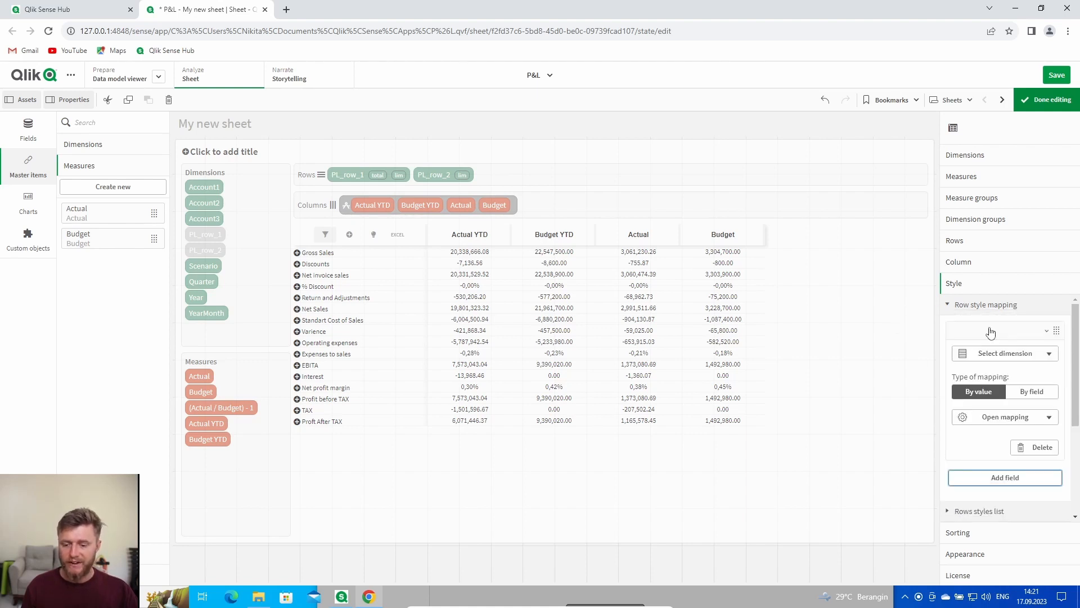
left_click(996, 354)
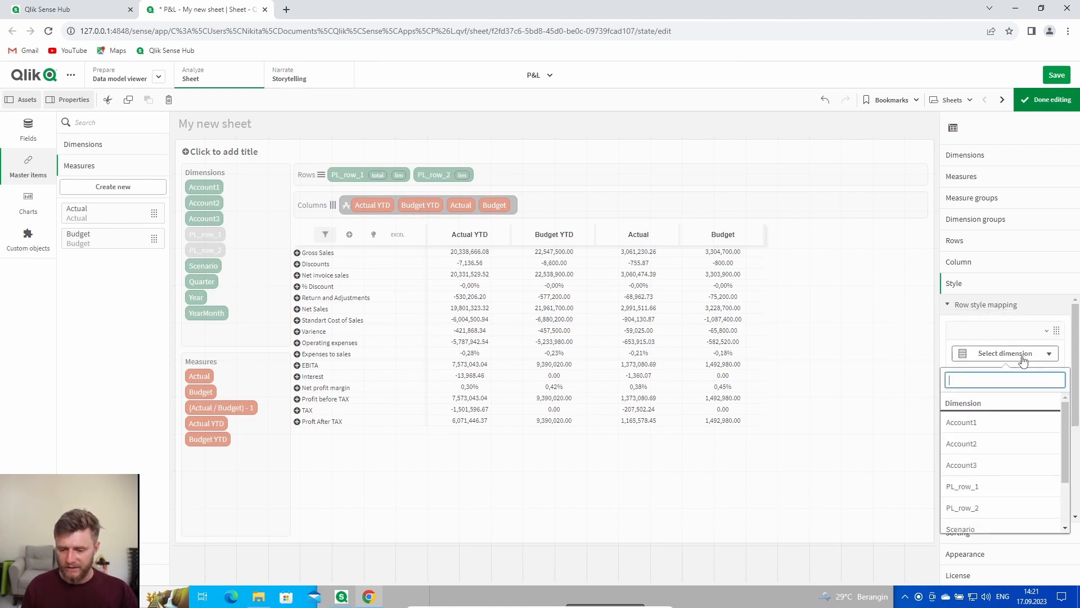
scroll(1007, 445, "down", 1)
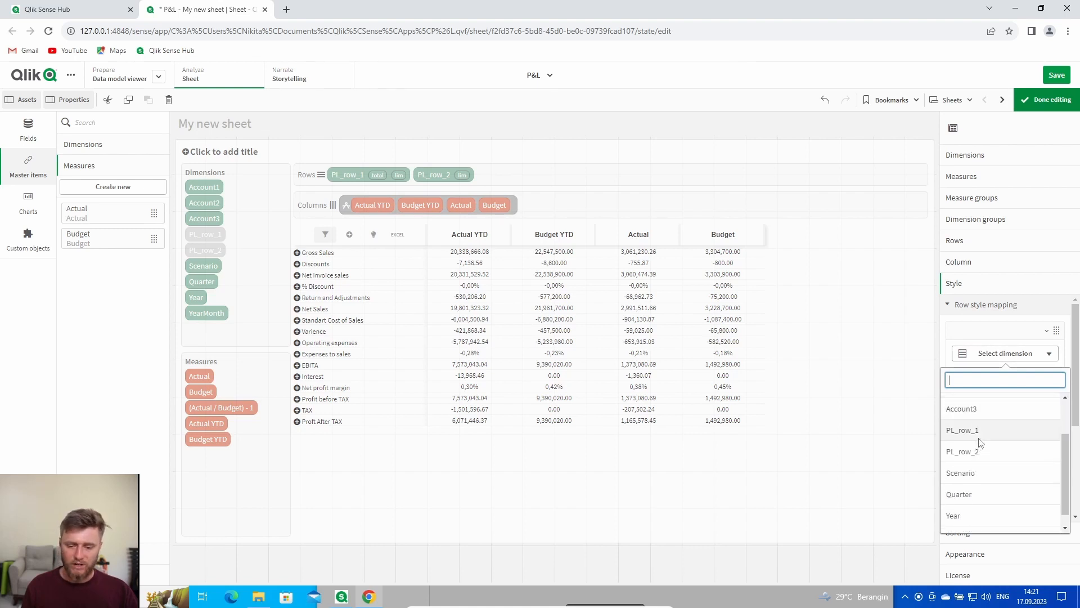
left_click(980, 438)
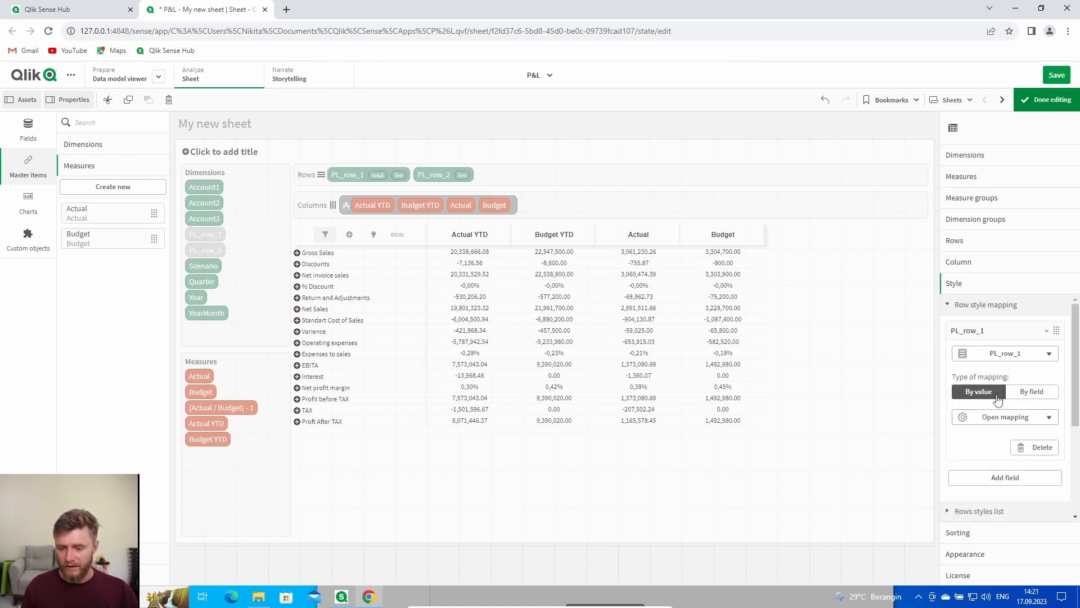
- Apply the Header style to the Gross Sales value in the PL_row_1 mapping
left_click(1006, 417)
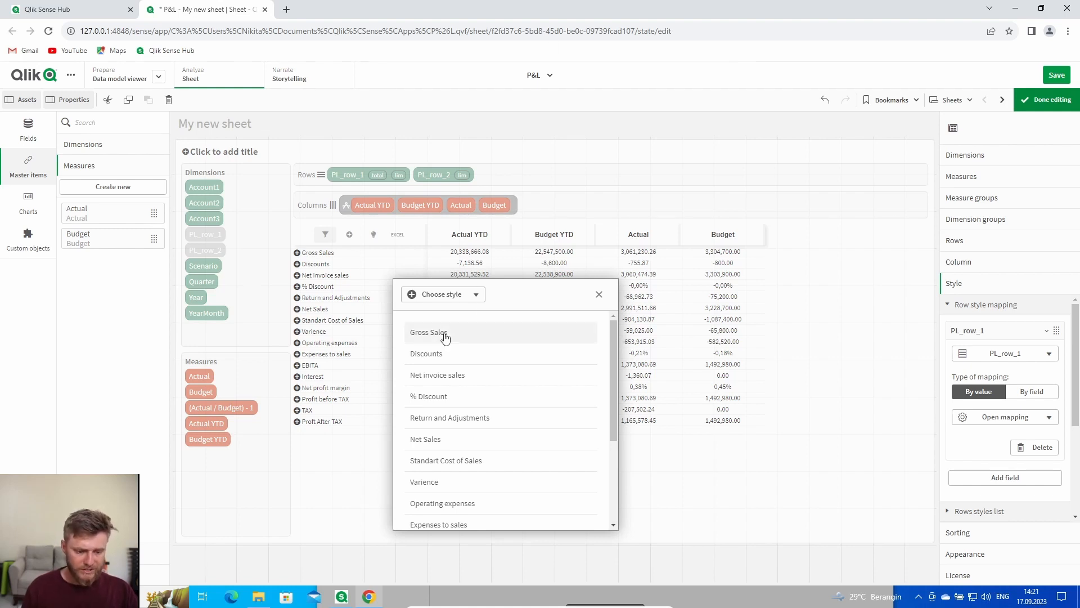
left_click(450, 295)
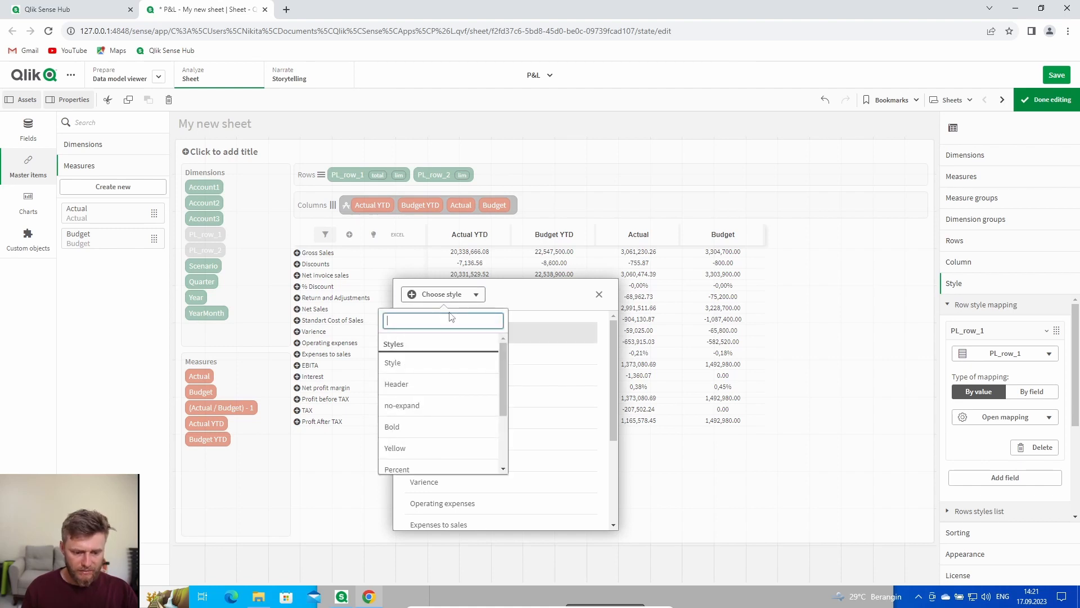
left_click(438, 384)
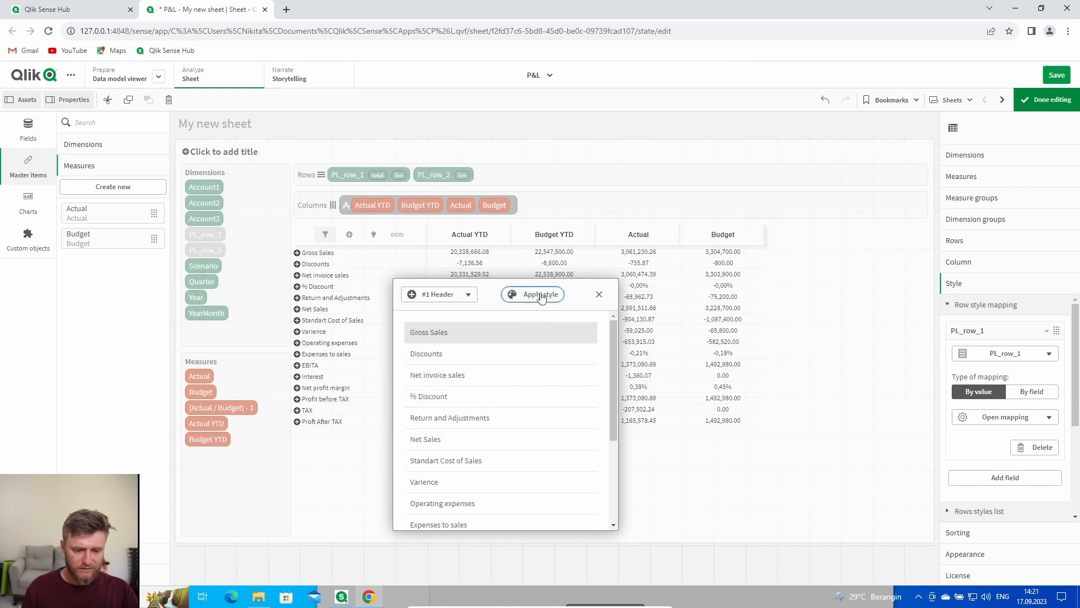
left_click(539, 295)
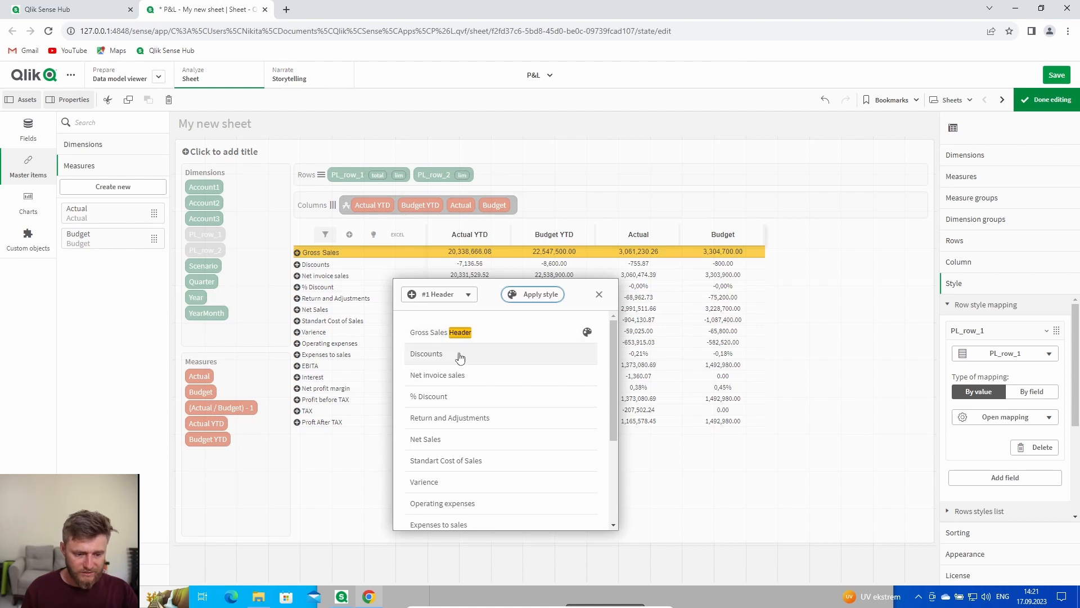
- Apply the no-expand style to the Discounts value in the PL_row_1 mapping
left_click(462, 295)
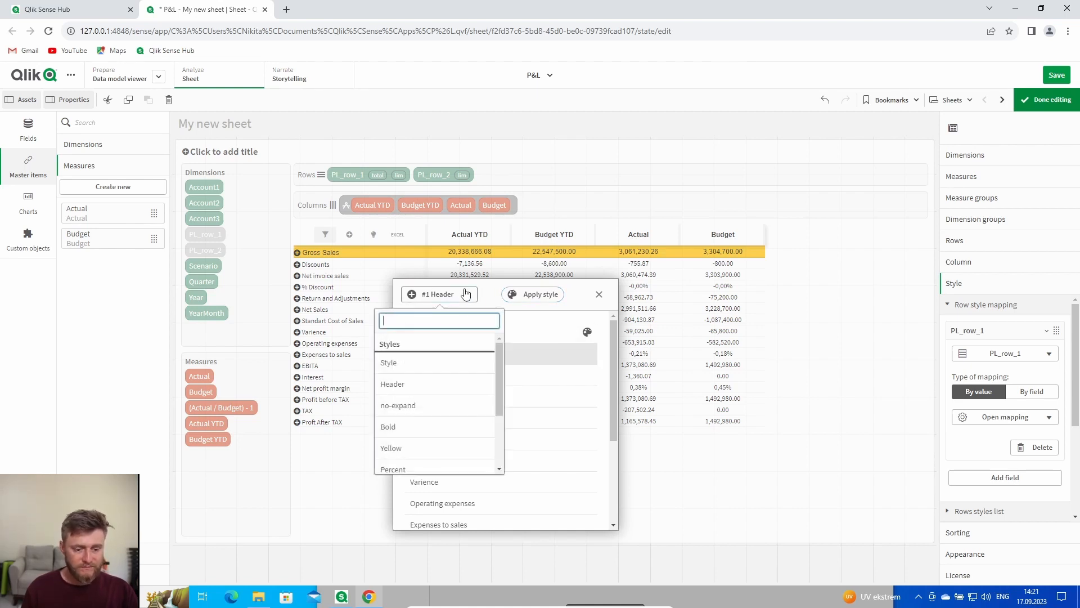
left_click(421, 406)
left_click(536, 296)
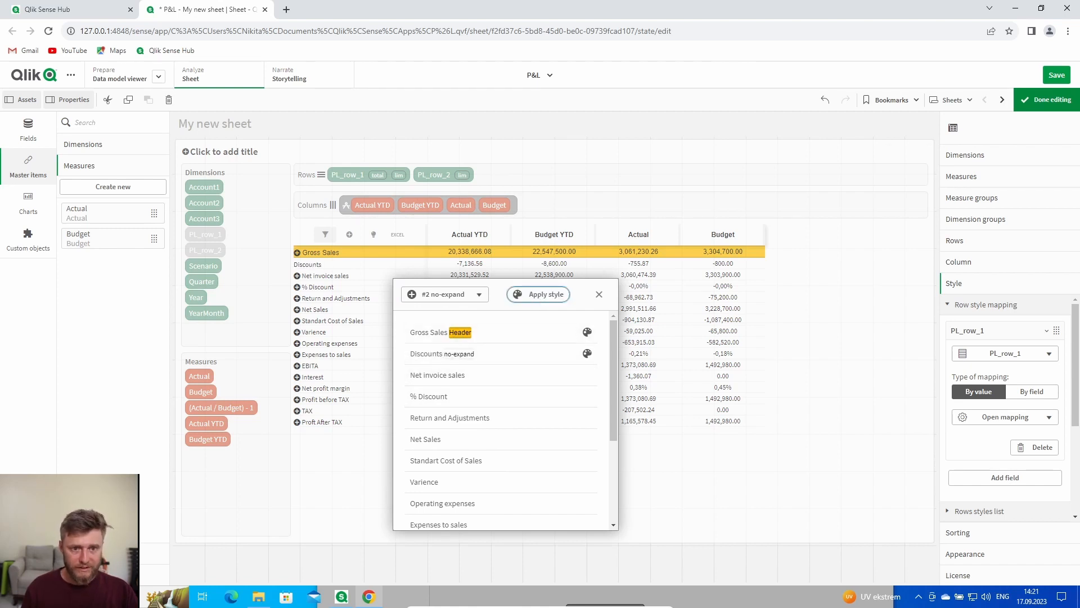
- Apply the no-expand style to Net invoice sales, Return and Adjustments, Standart Cost of Sales, Varience, Interest and TAX, and close the mapping
left_click(466, 378)
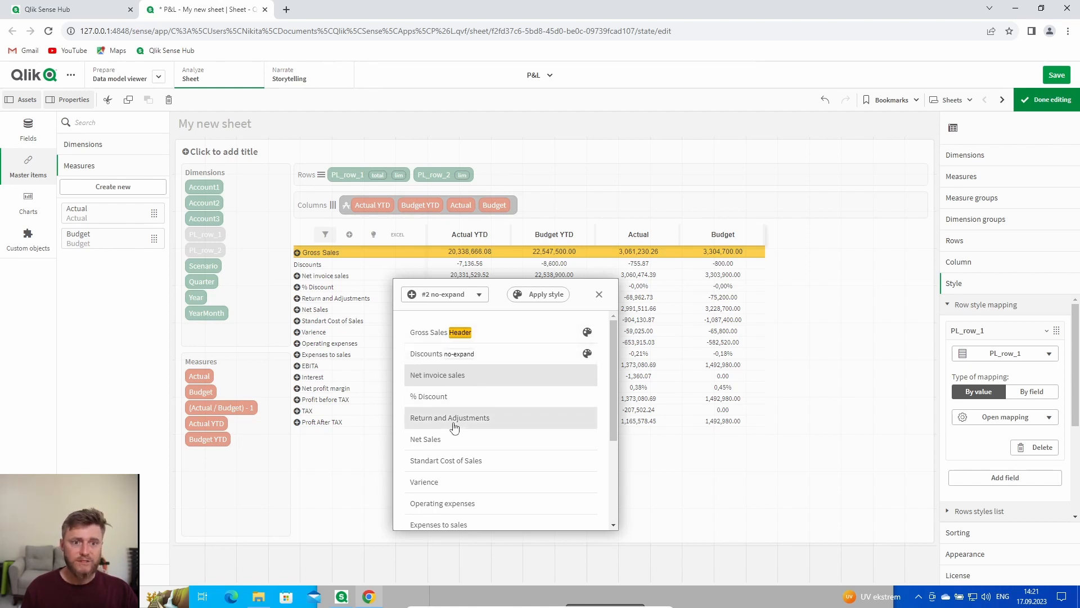
scroll(455, 425, "down", 1)
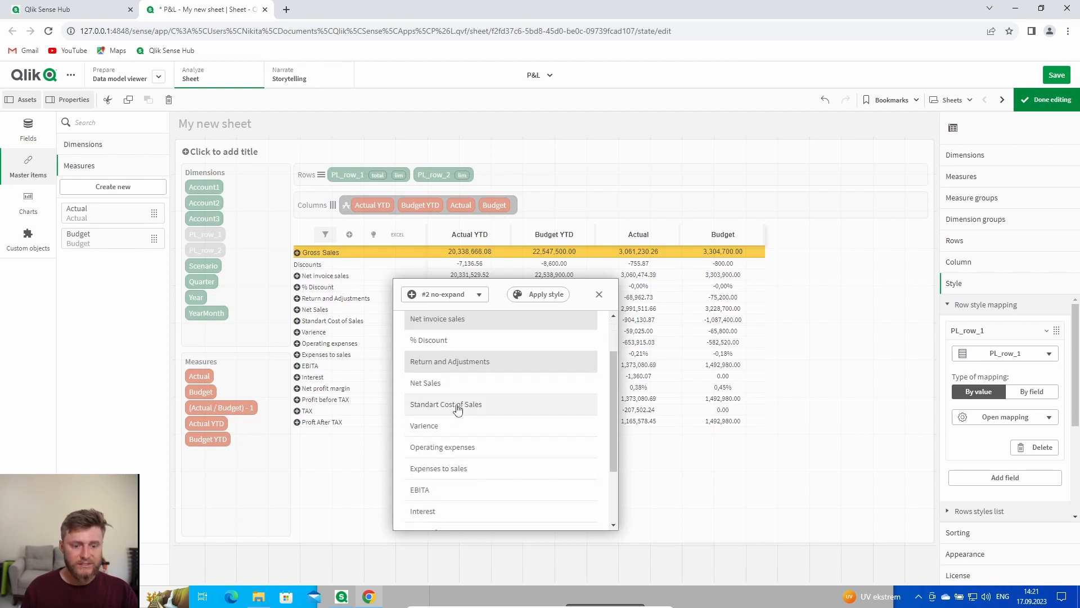
left_click(457, 409)
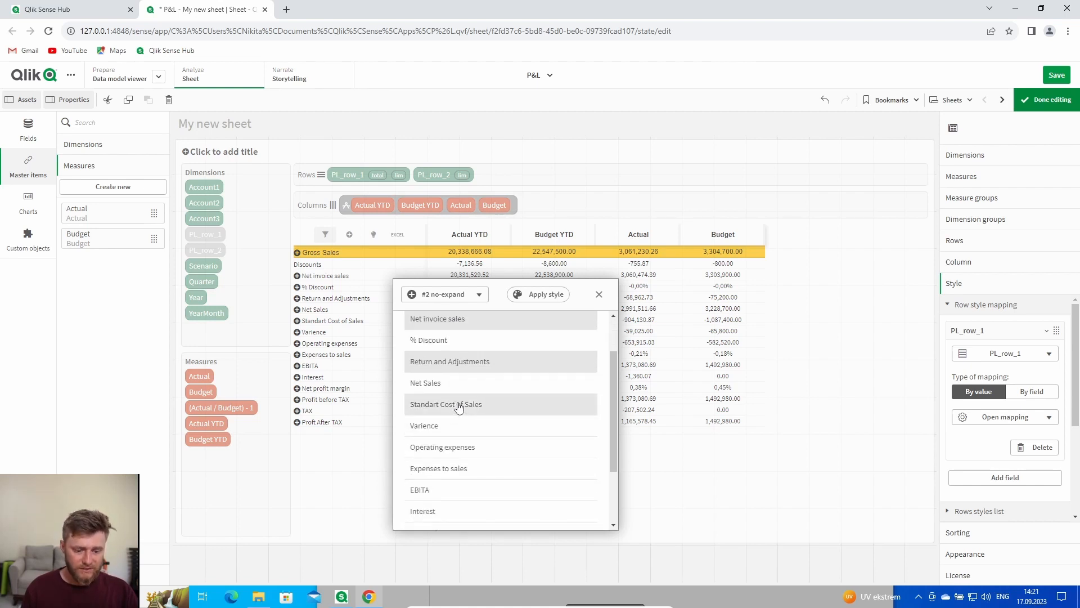
scroll(457, 402, "down", 1)
left_click(444, 376)
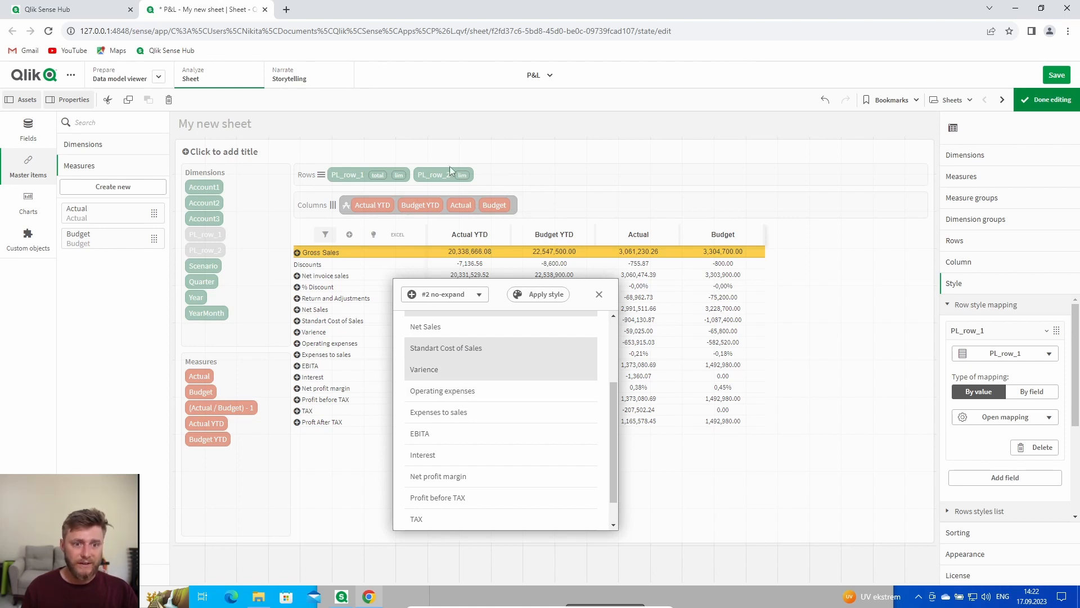
left_click(449, 460)
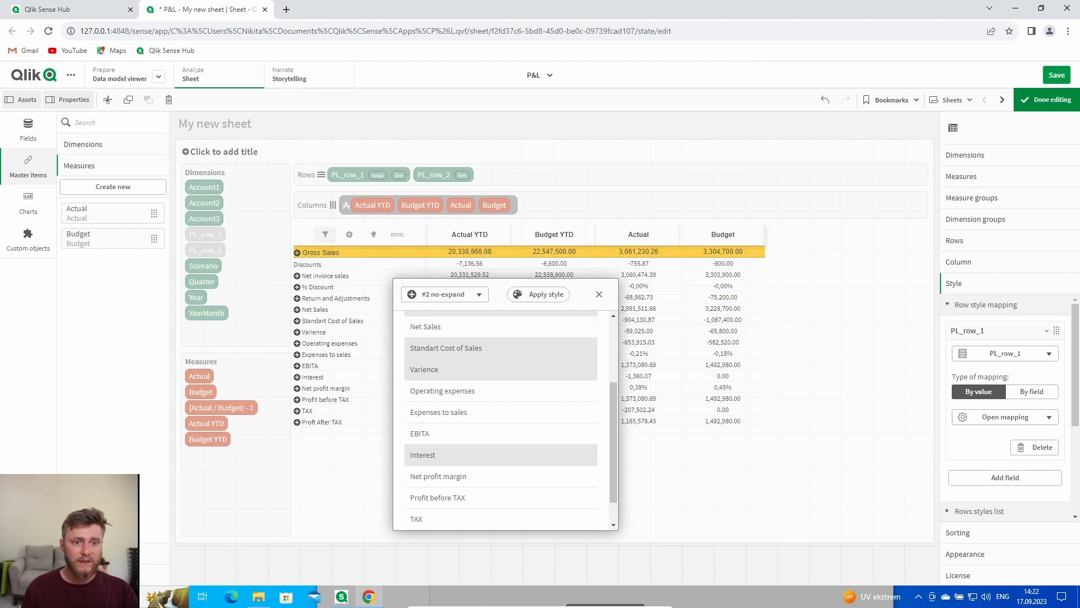
scroll(495, 465, "down", 1)
left_click(444, 486)
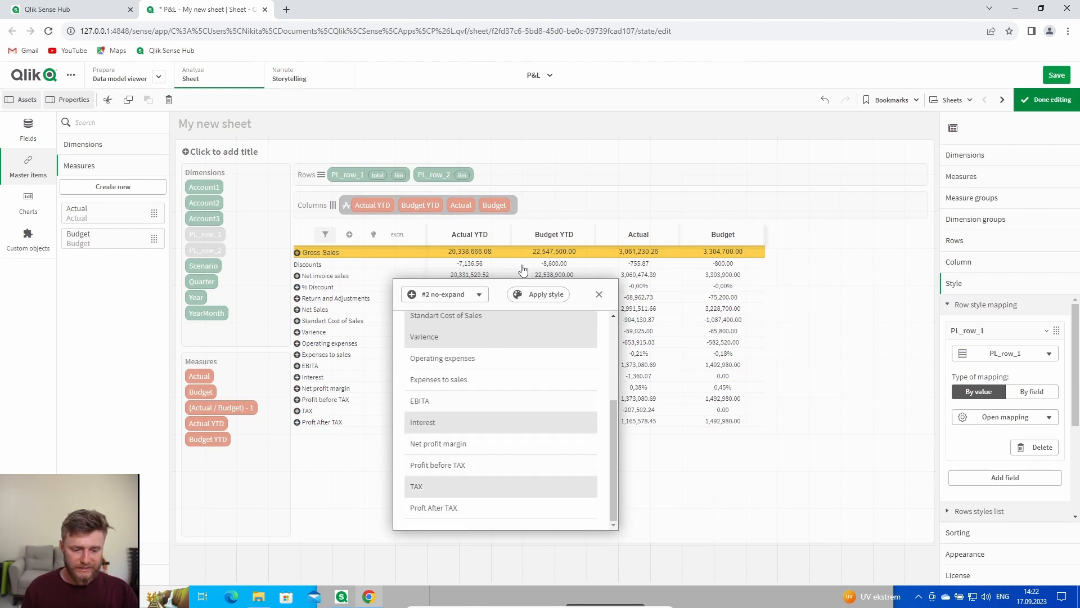
left_click(454, 300)
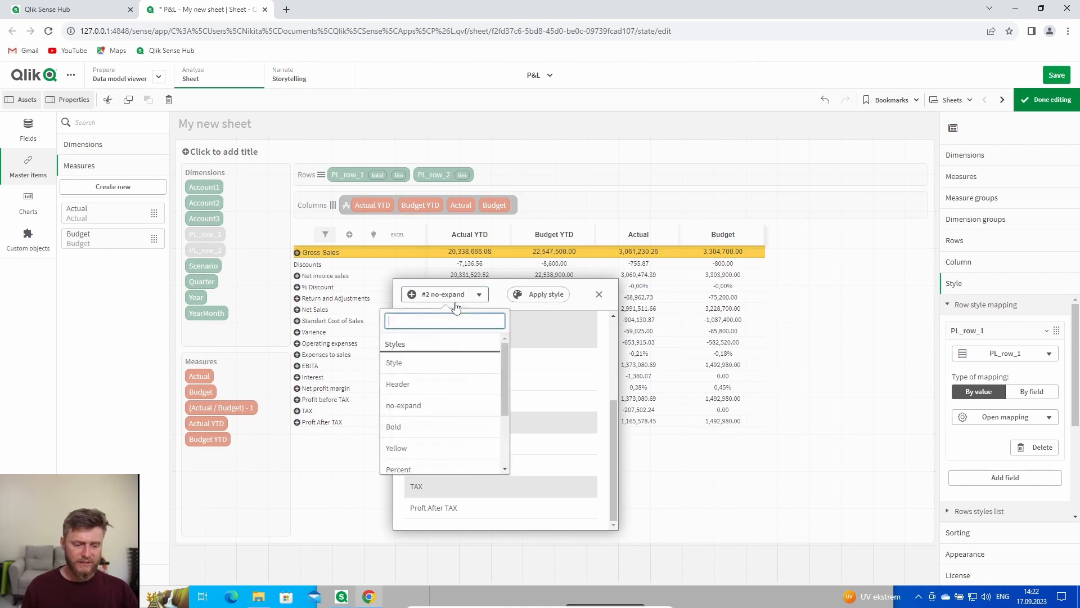
left_click(431, 408)
left_click(548, 295)
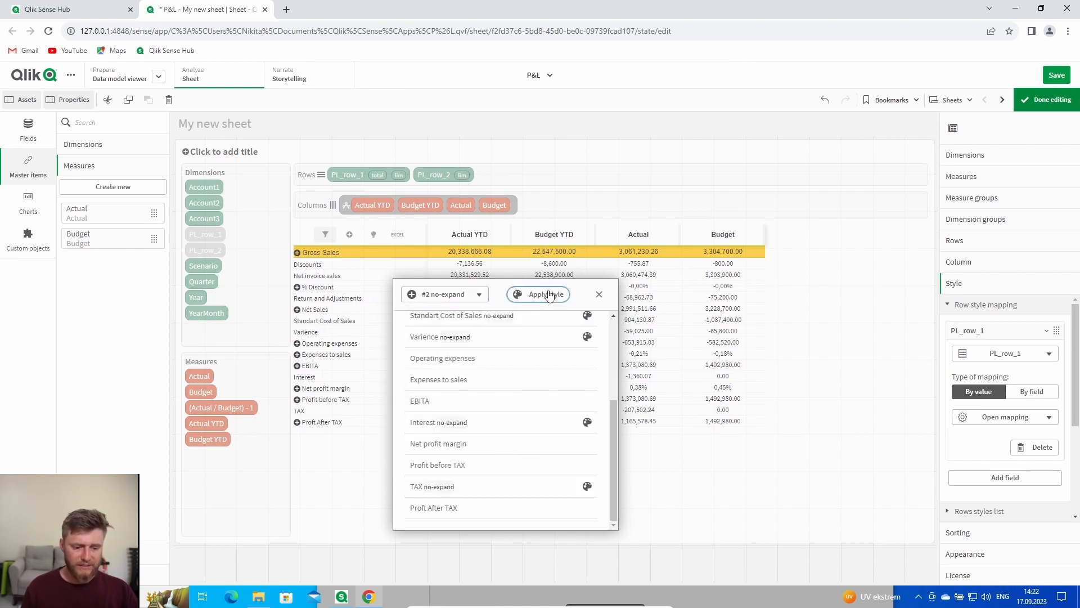
left_click(600, 294)
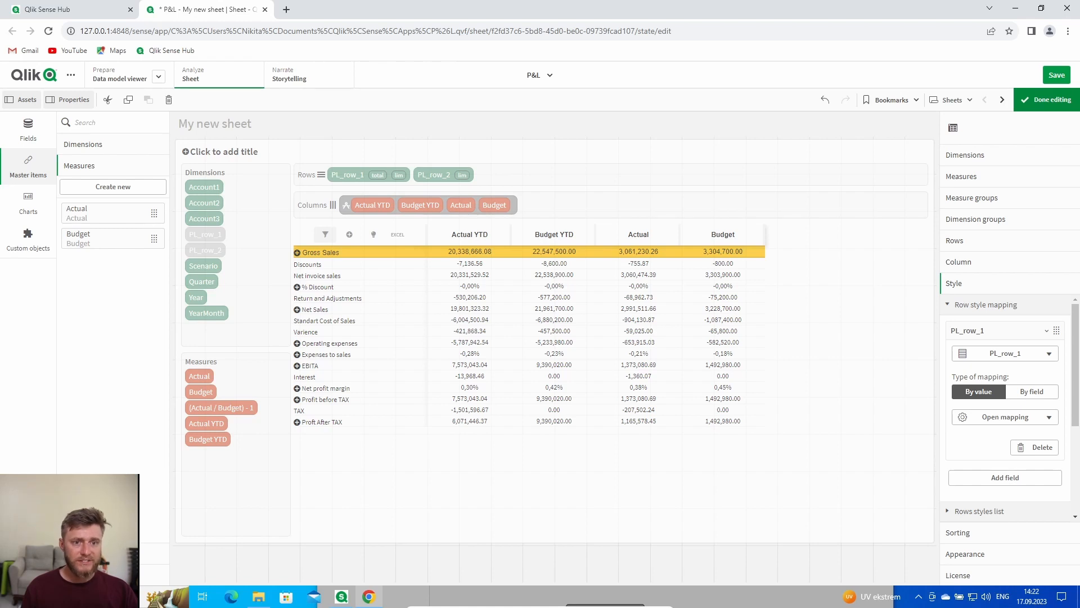
- Reopen the PL_row_1 value mapping and look through the list of available styles
left_click(1004, 417)
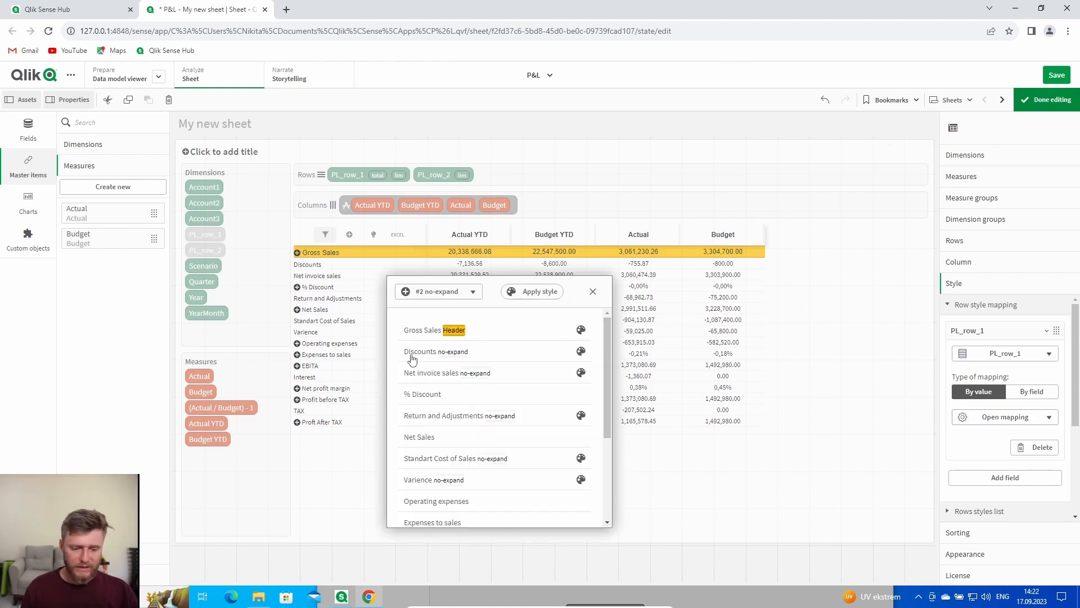
left_click(454, 292)
scroll(428, 374, "down", 2)
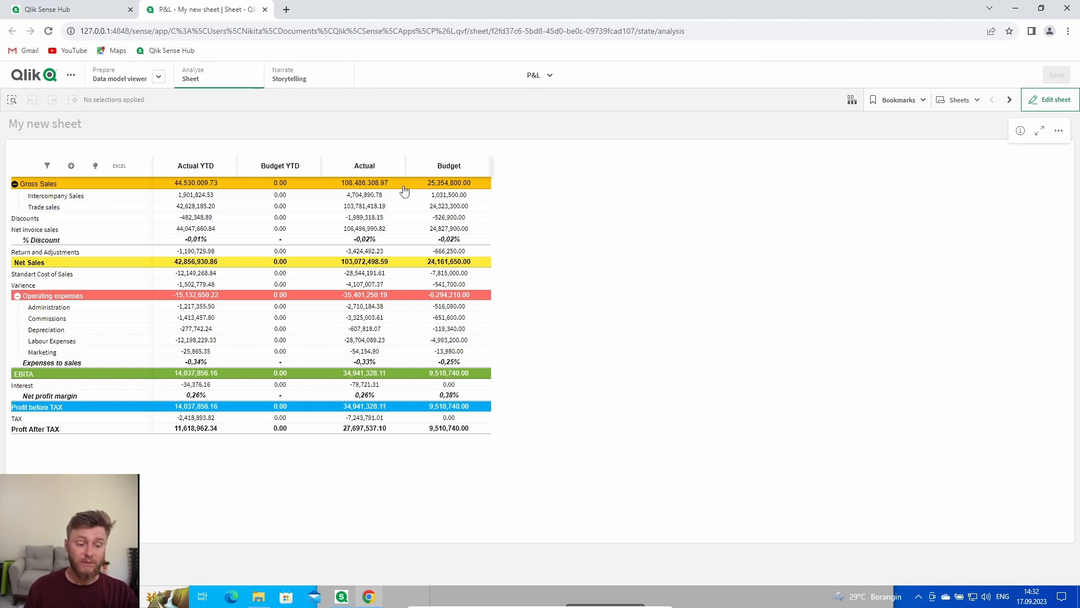
- Put the sheet in edit mode and create a measure group named Current for the pivot table from its master measures dialog
left_click(1046, 108)
left_click(764, 203)
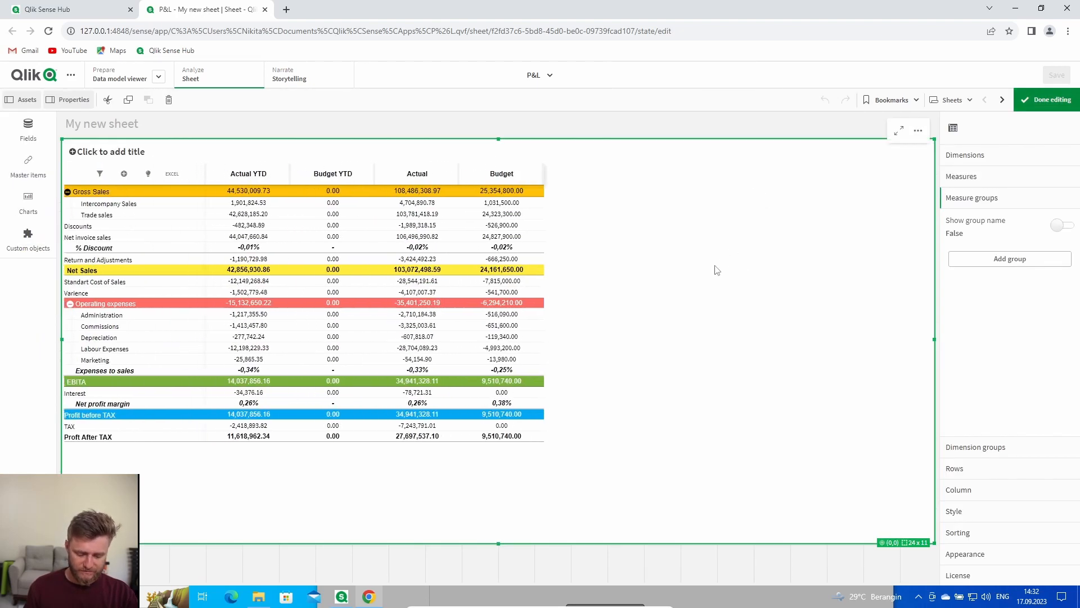
left_click(972, 178)
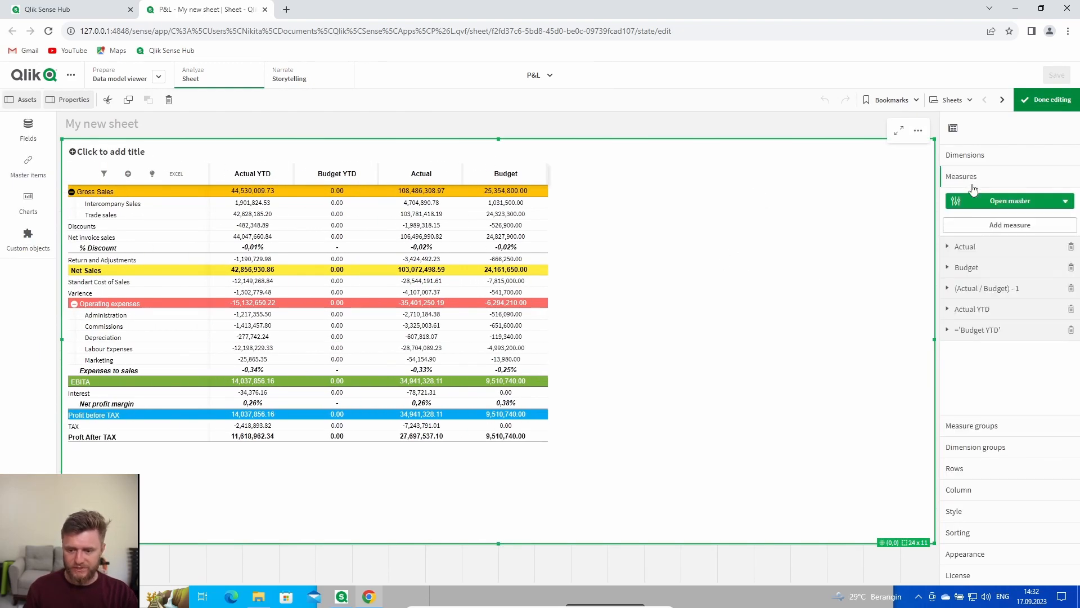
left_click(999, 202)
left_click(881, 294)
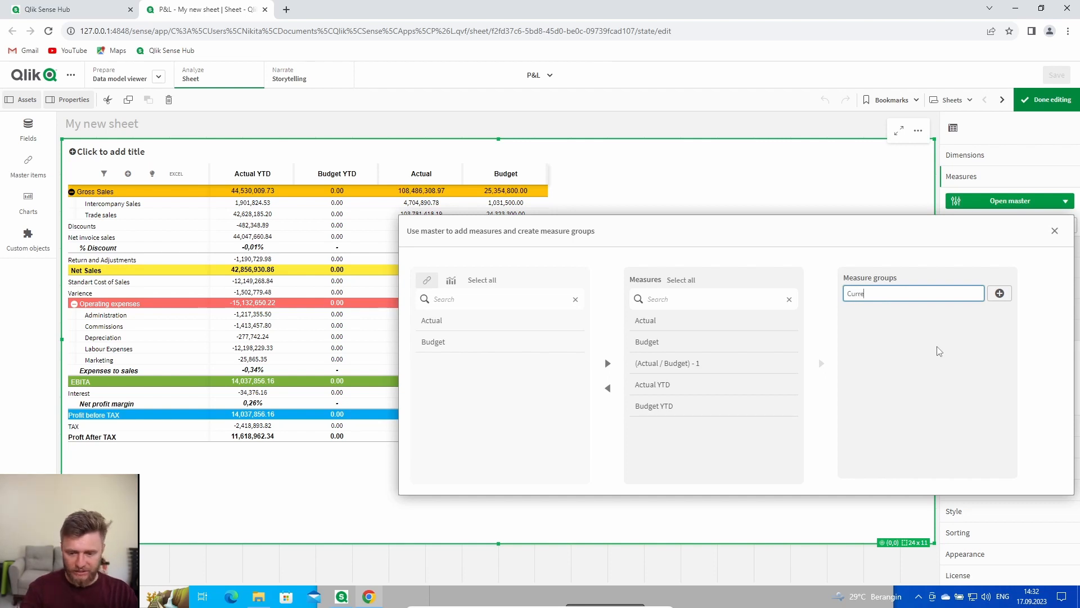
left_click(999, 293)
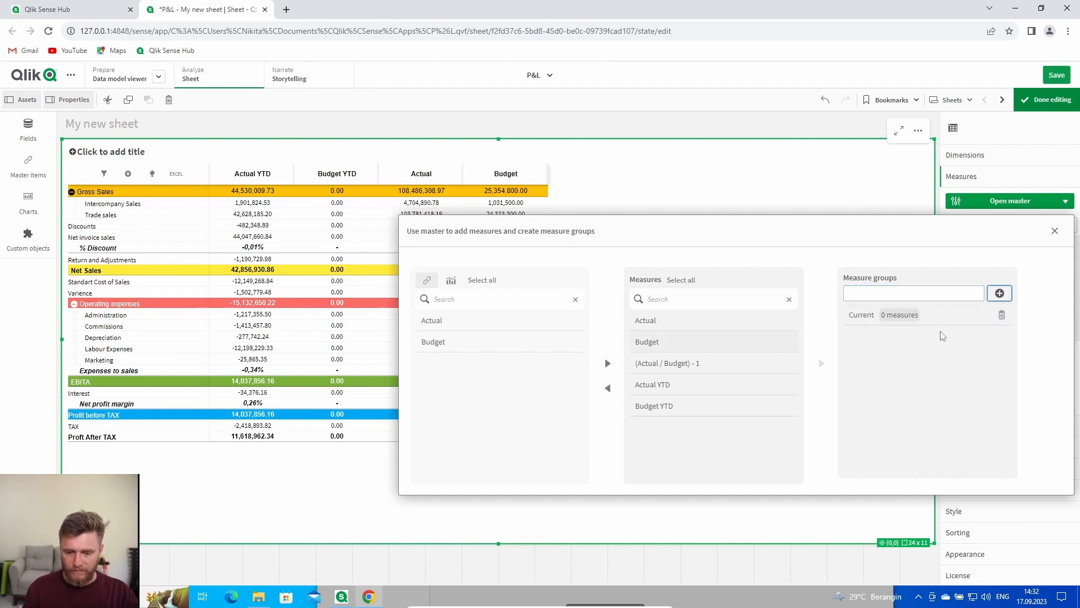
- Add the Actual, Budget and (Actual / Budget) - 1 measures to the Current group and confirm the group
left_click(931, 316)
left_click(673, 321)
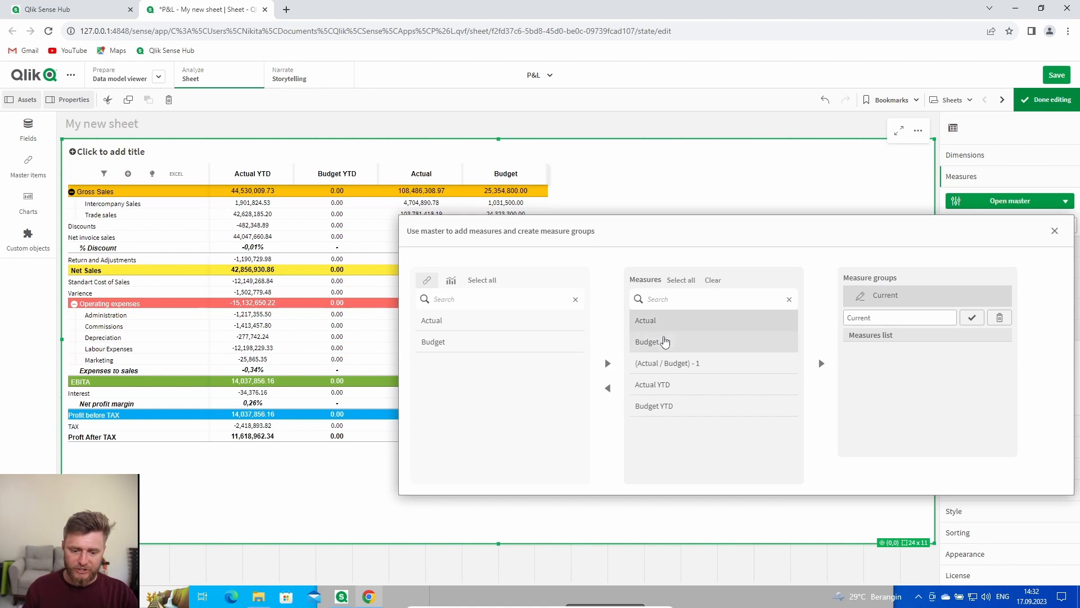
left_click(664, 342)
left_click(664, 366)
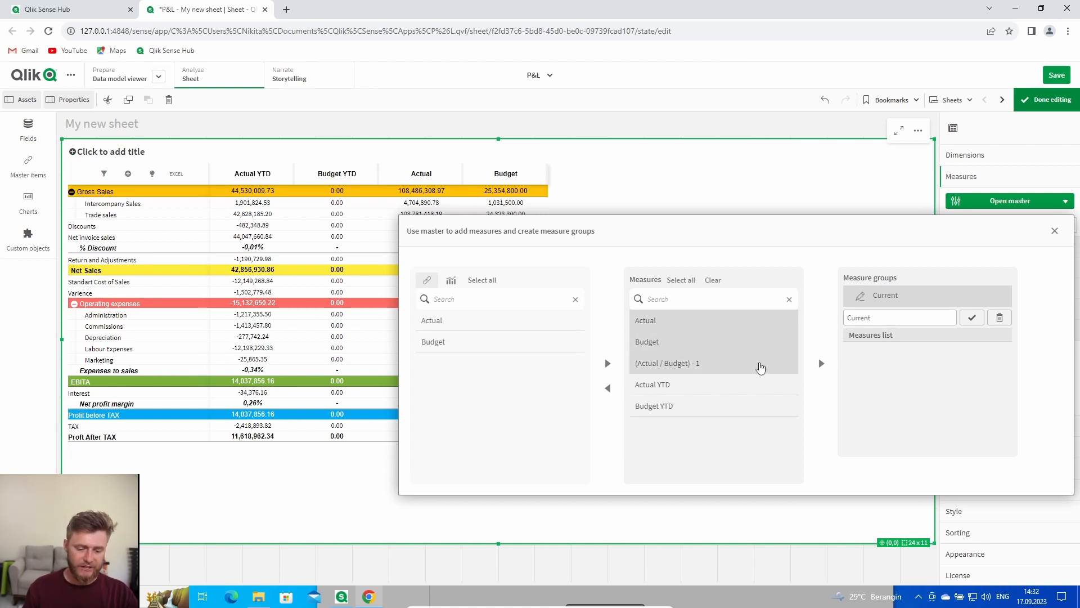
left_click(820, 365)
left_click(972, 317)
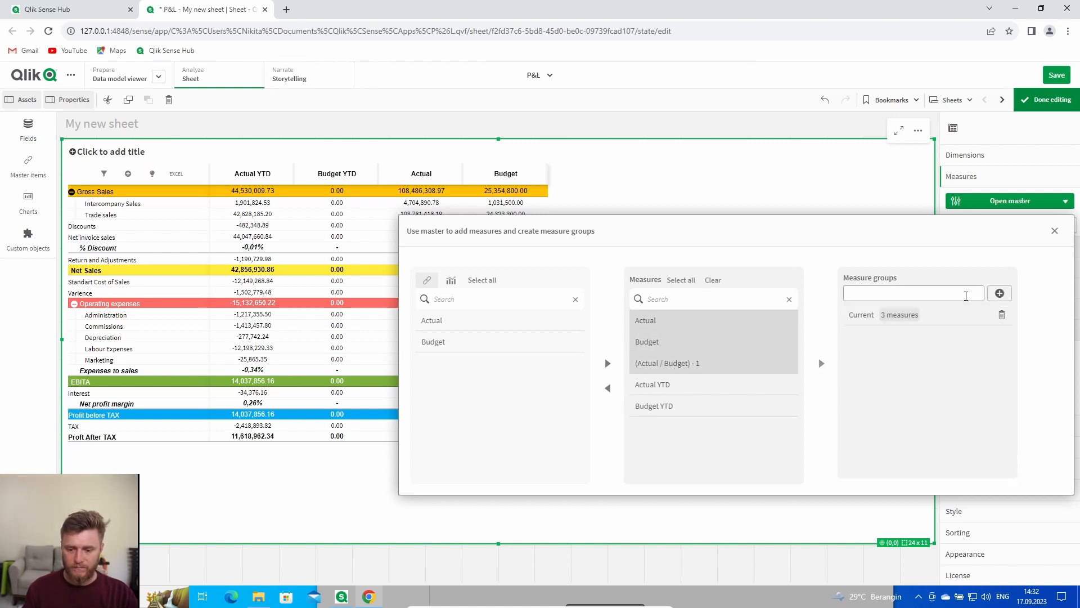
- Create a second measure group named YTD containing the Actual YTD and Budget YTD measures, and close the master dialog
left_click(966, 296)
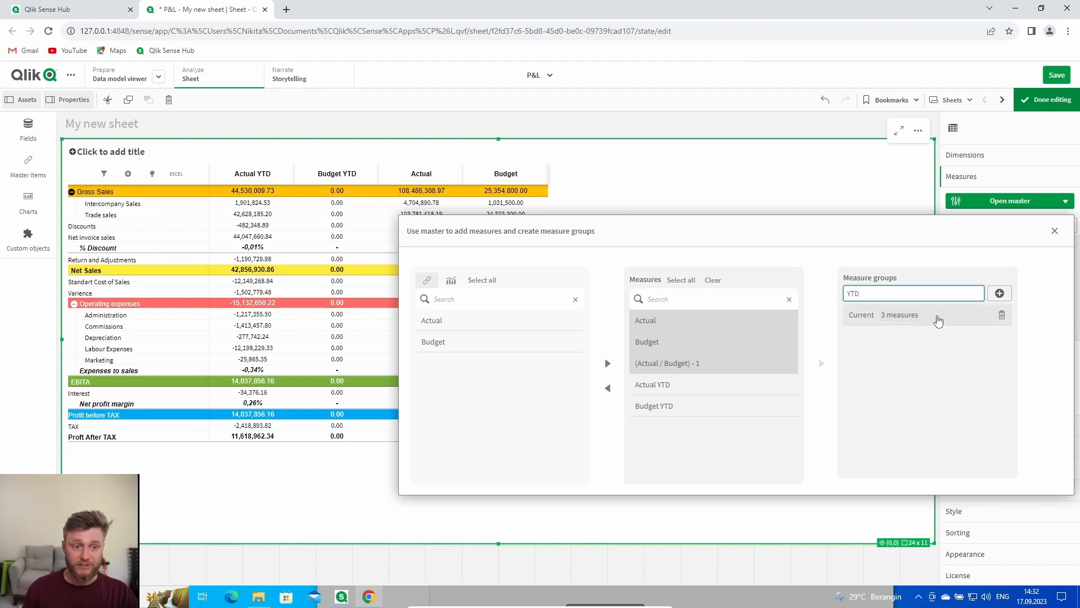
left_click(1001, 295)
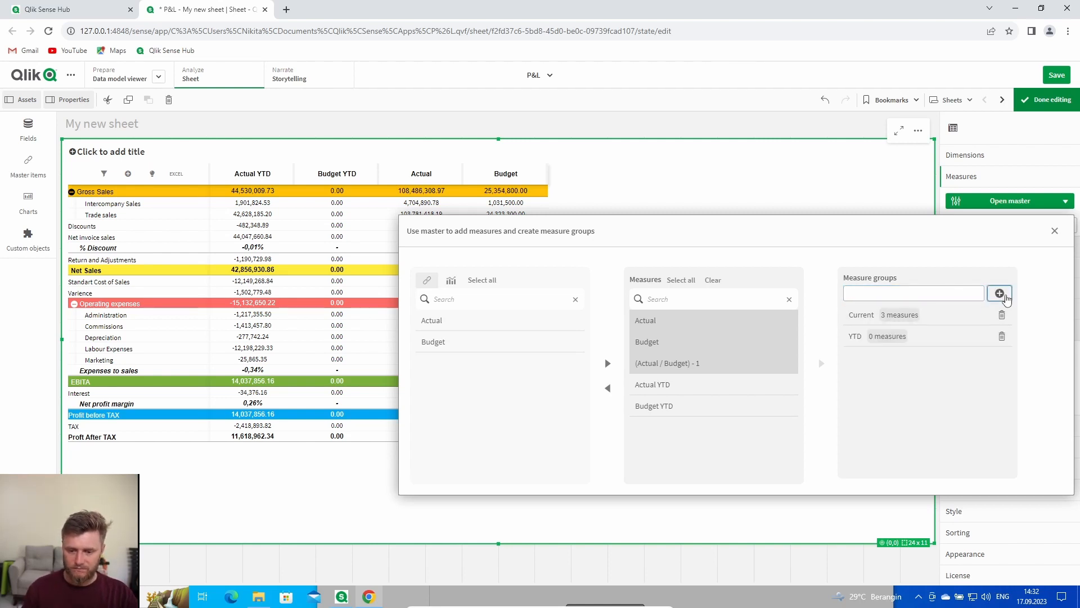
left_click(914, 340)
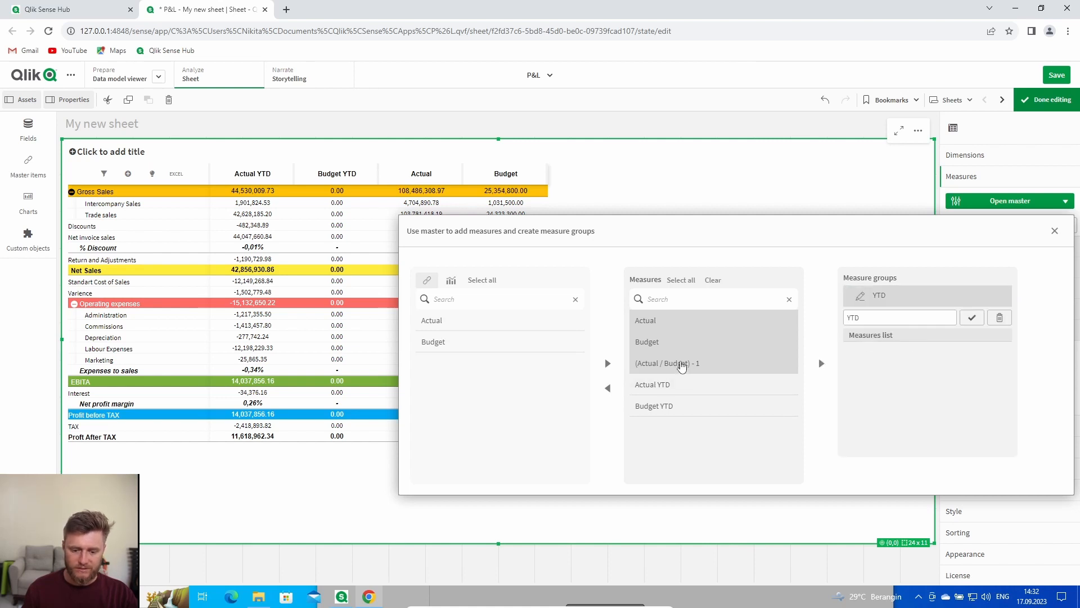
left_click(710, 281)
left_click(670, 385)
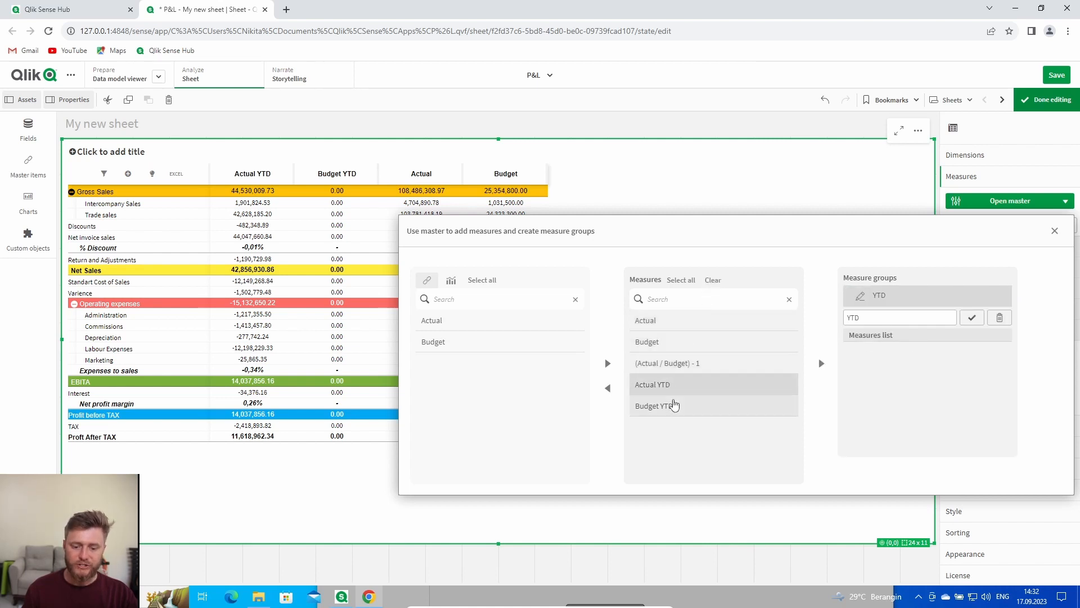
left_click(669, 407)
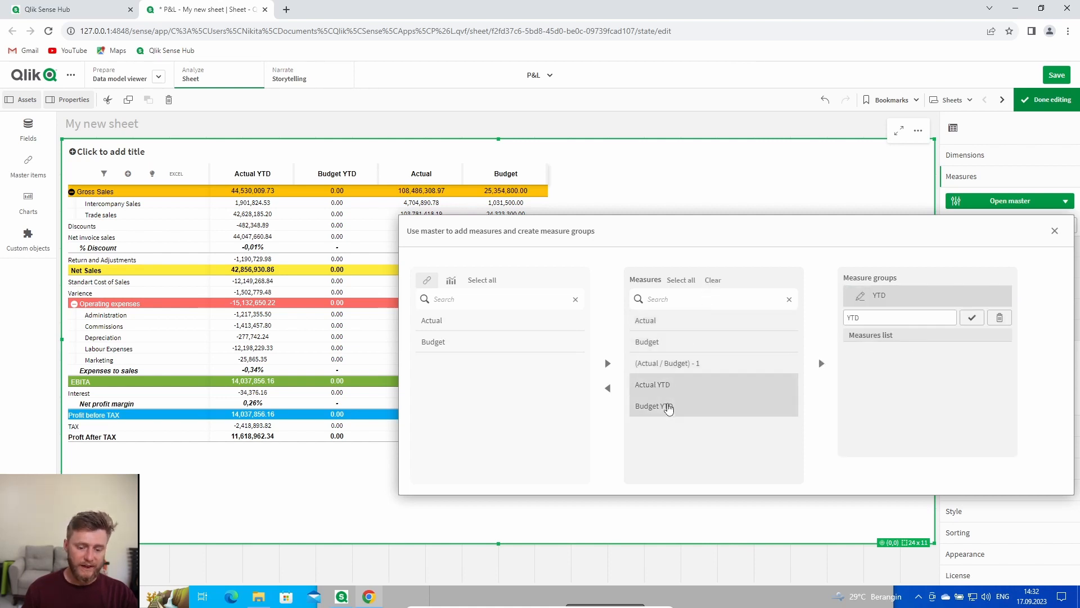
left_click(821, 365)
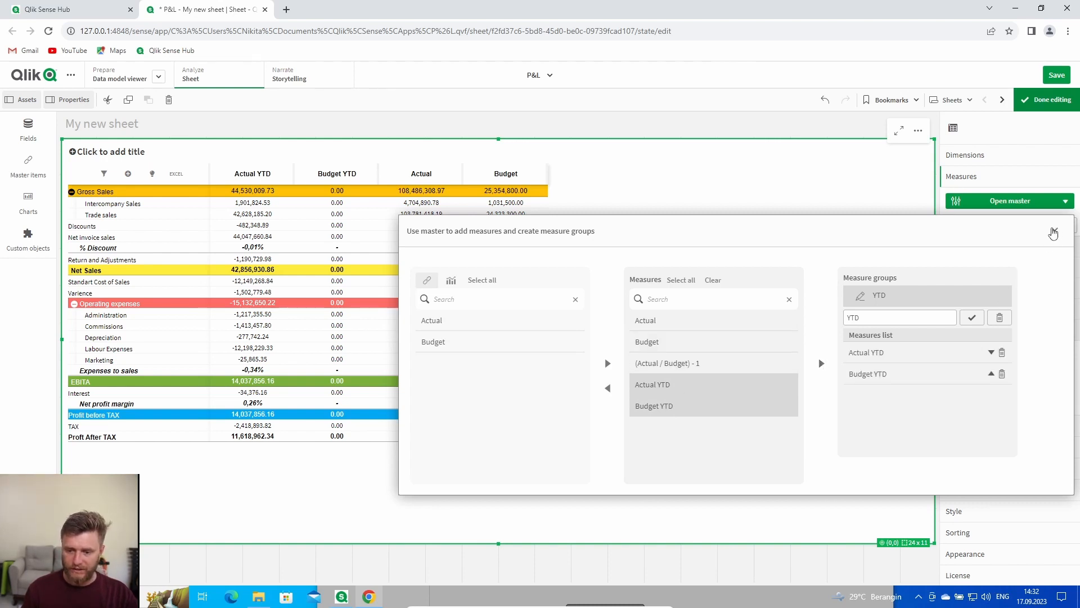
left_click(1054, 231)
- Turn on the display of group names for the table's measure groups
left_click(989, 426)
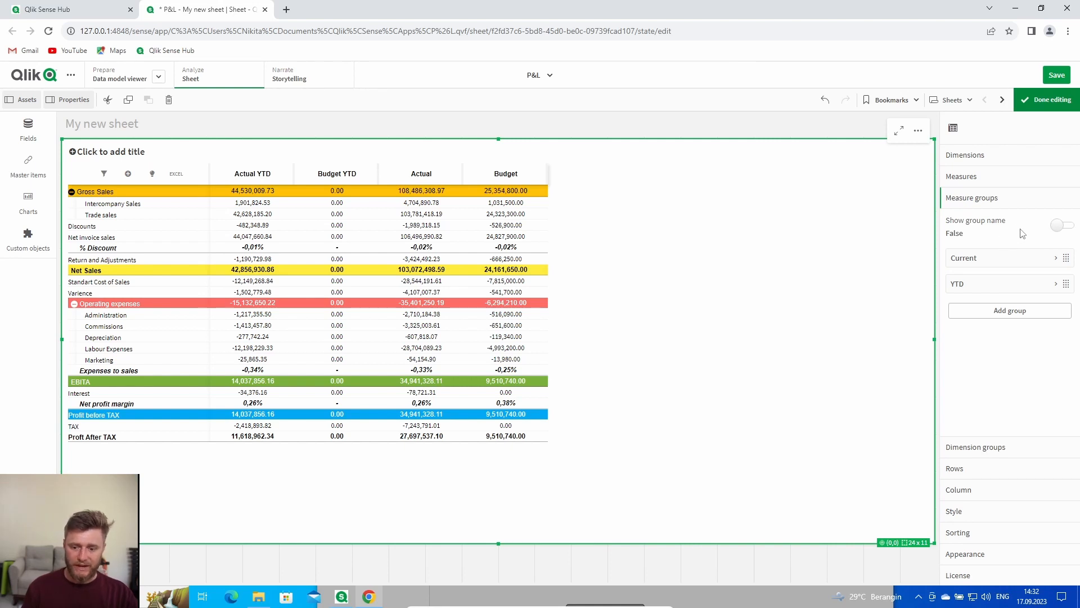
left_click(1058, 227)
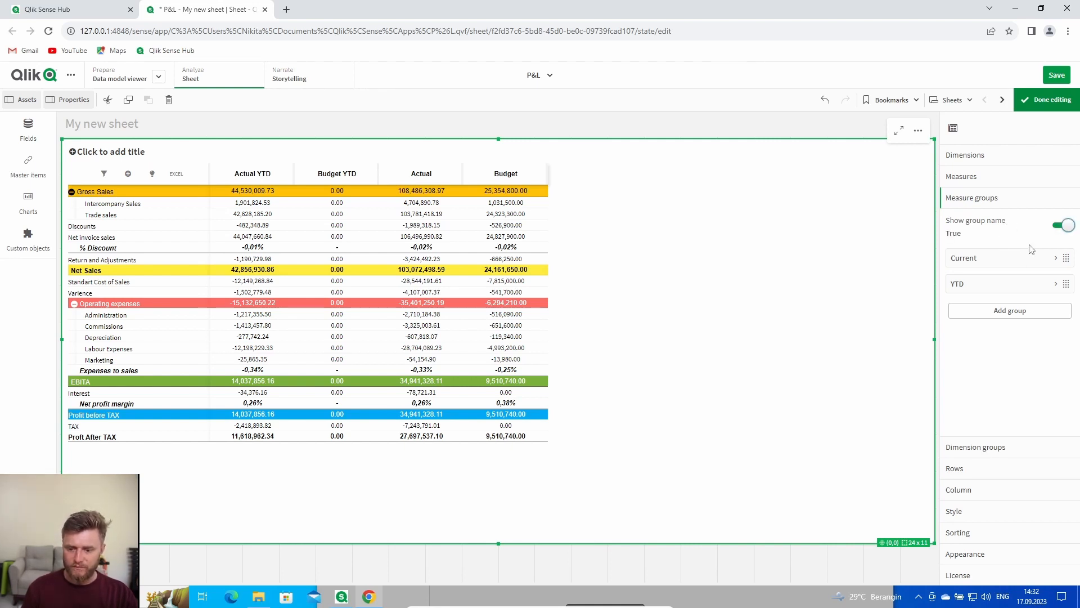
- Set the Current measure group's column label to the expression =min(YearMonth)&'-'&max(YearMonth)
left_click(1010, 262)
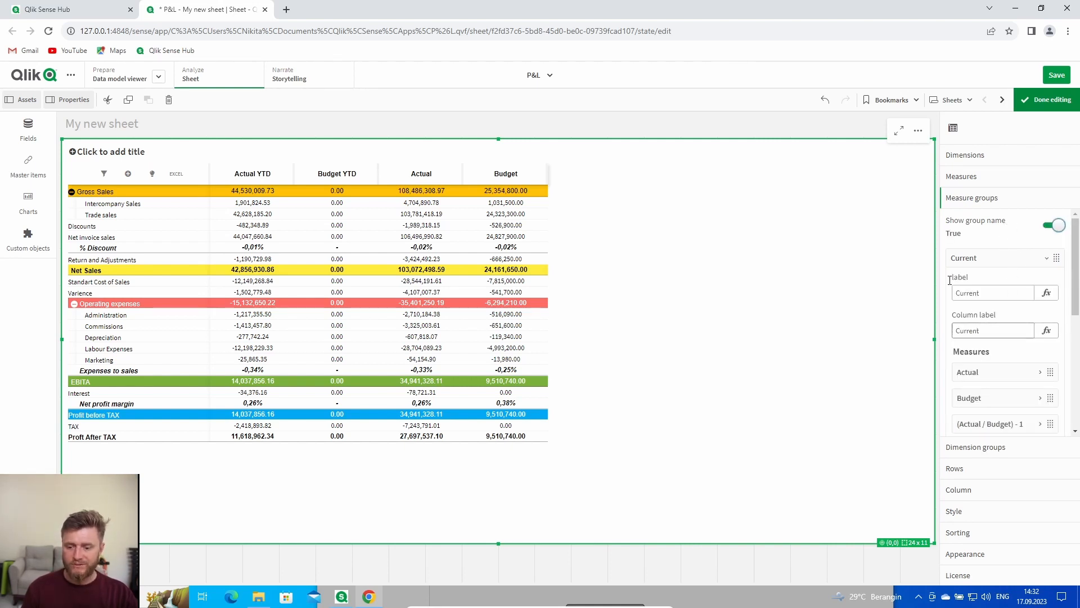
left_click(1044, 331)
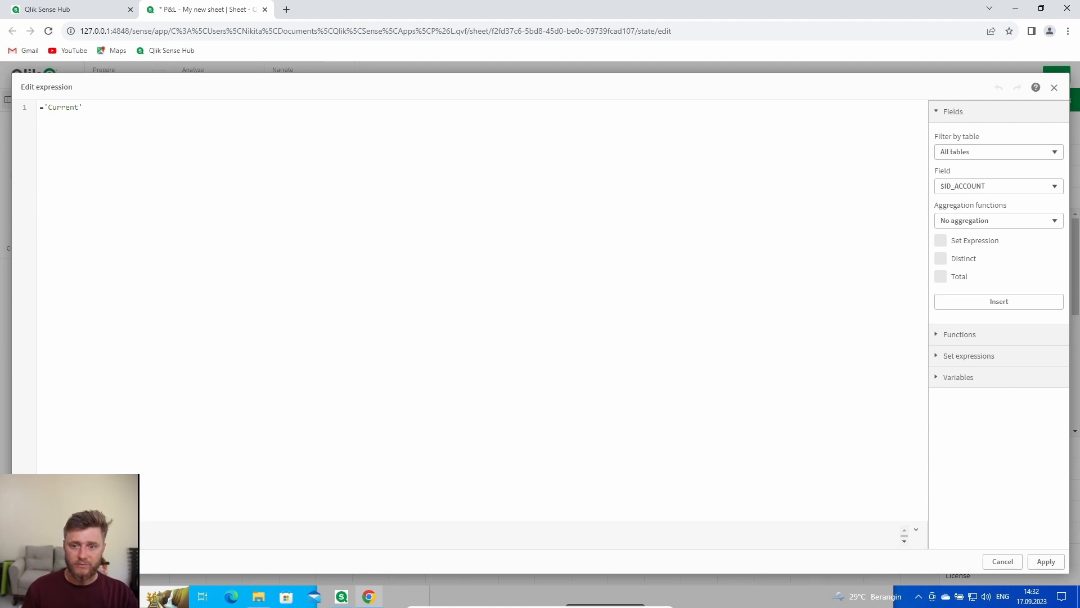
left_click_drag(90, 106, 44, 107)
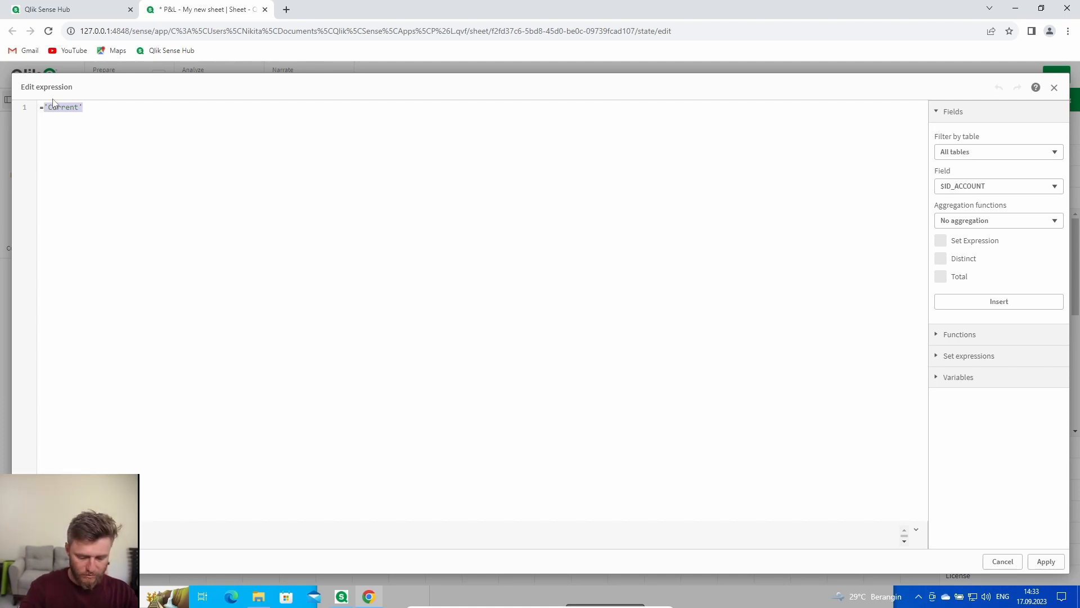
type("min(Hy")
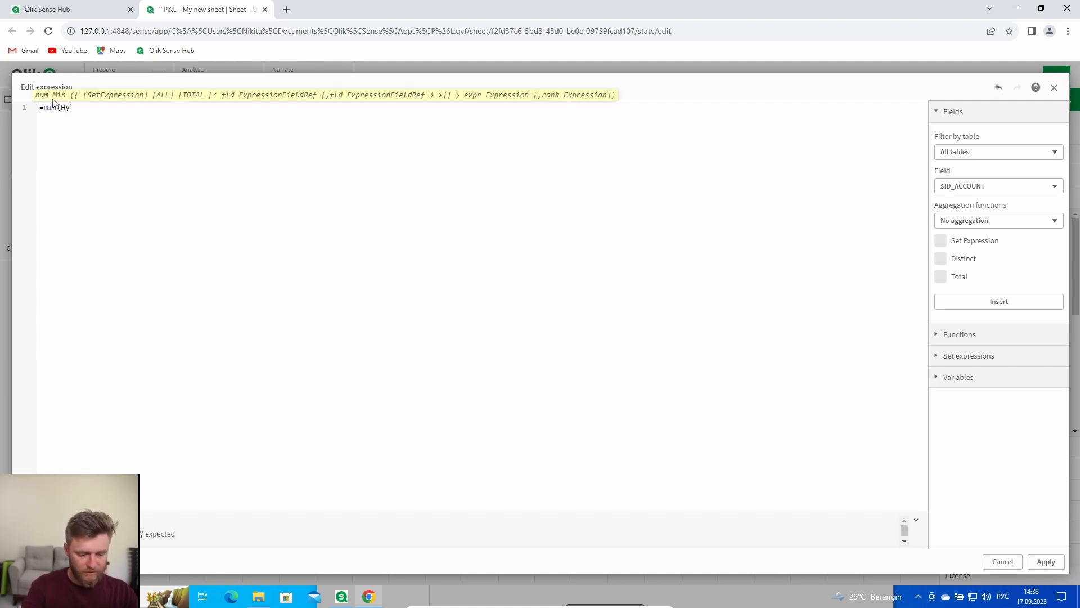
key("BackSpace")
key("BackSpace")
key("alt+shift")
type("Ye")
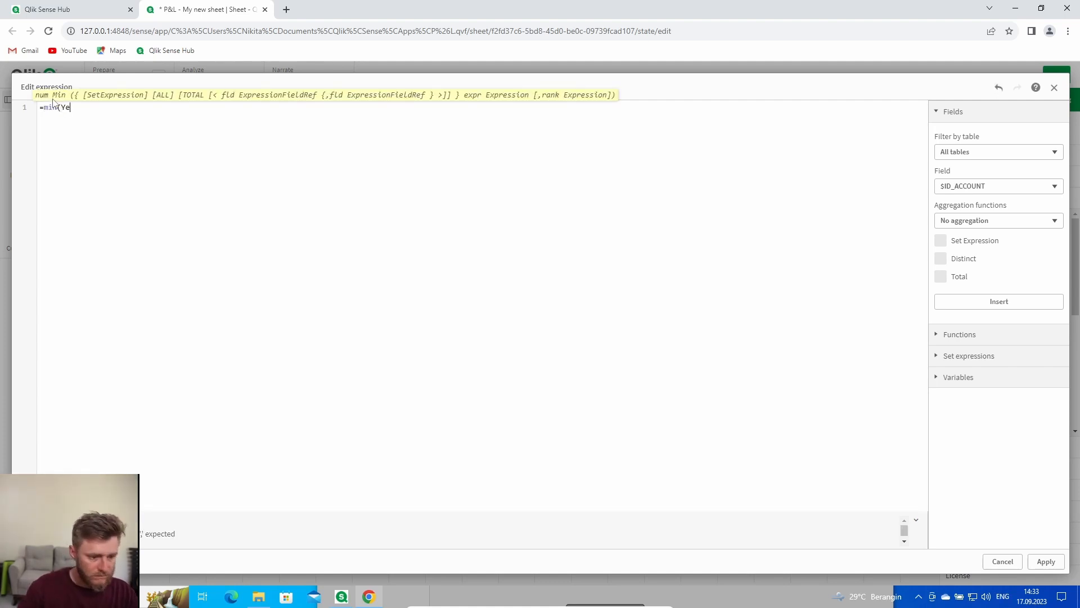
left_click(110, 165)
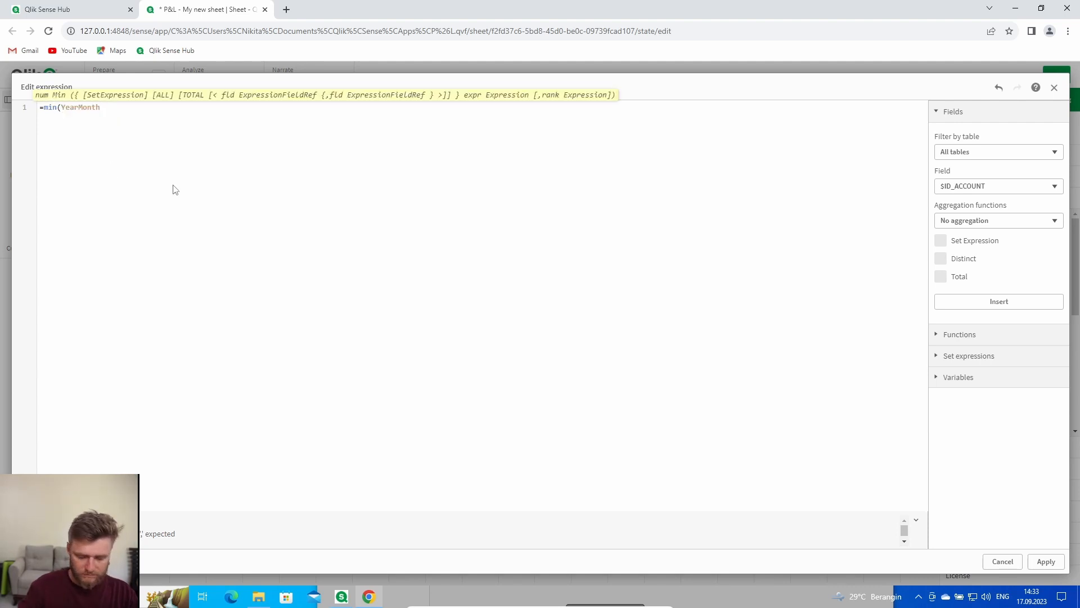
type(")&'-'")
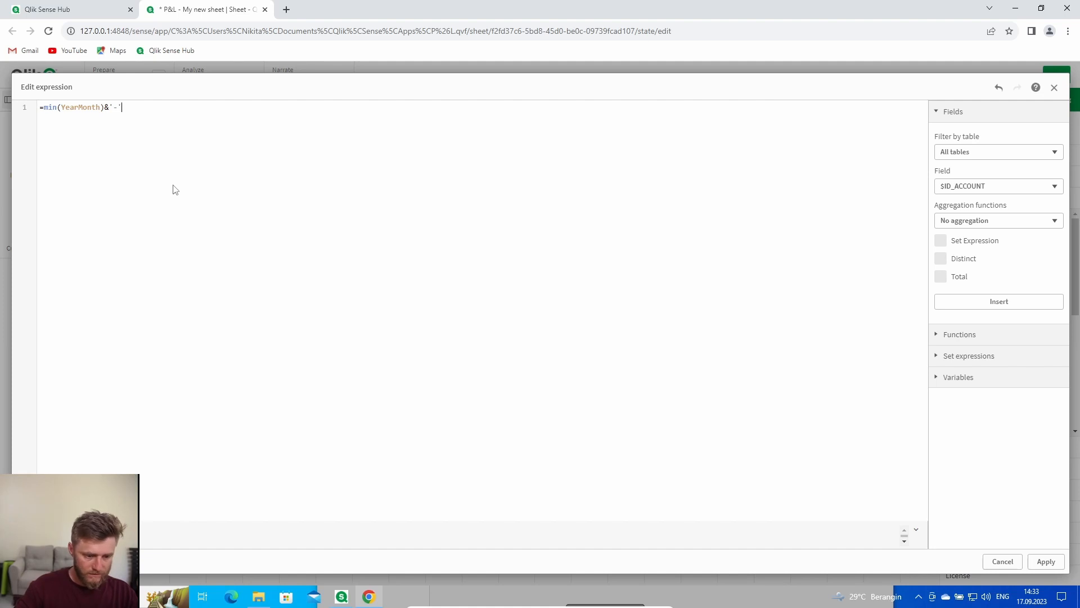
type("&")
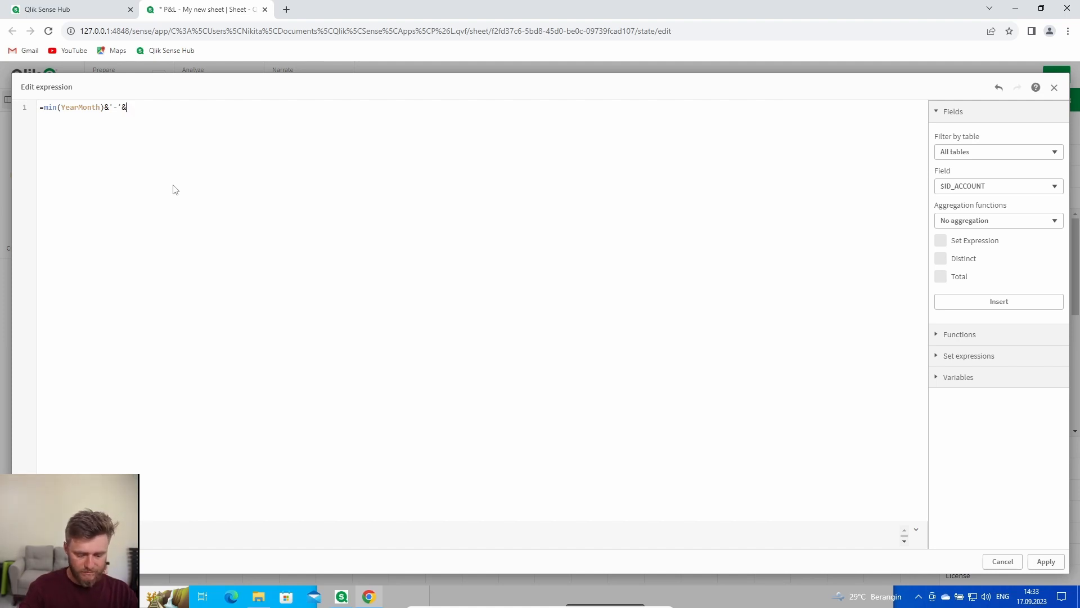
type("max(")
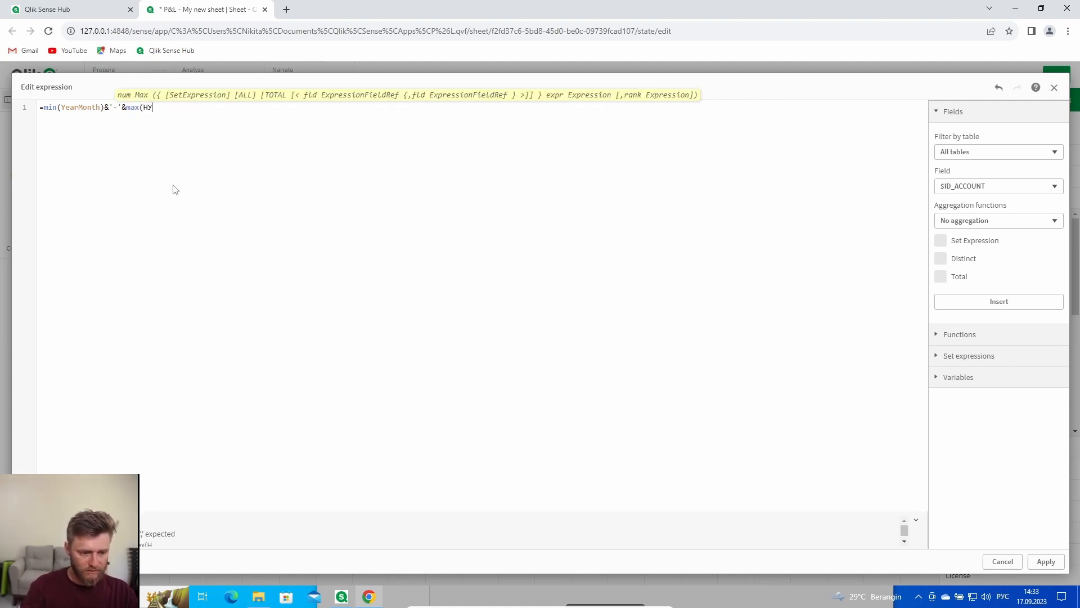
key("alt+shift")
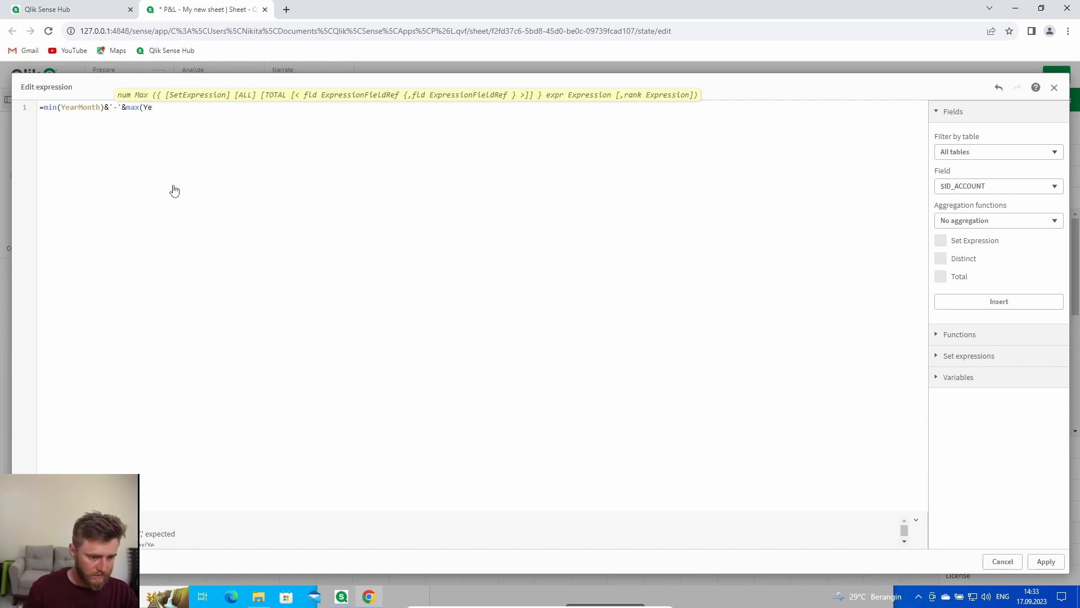
type("YearMonth")
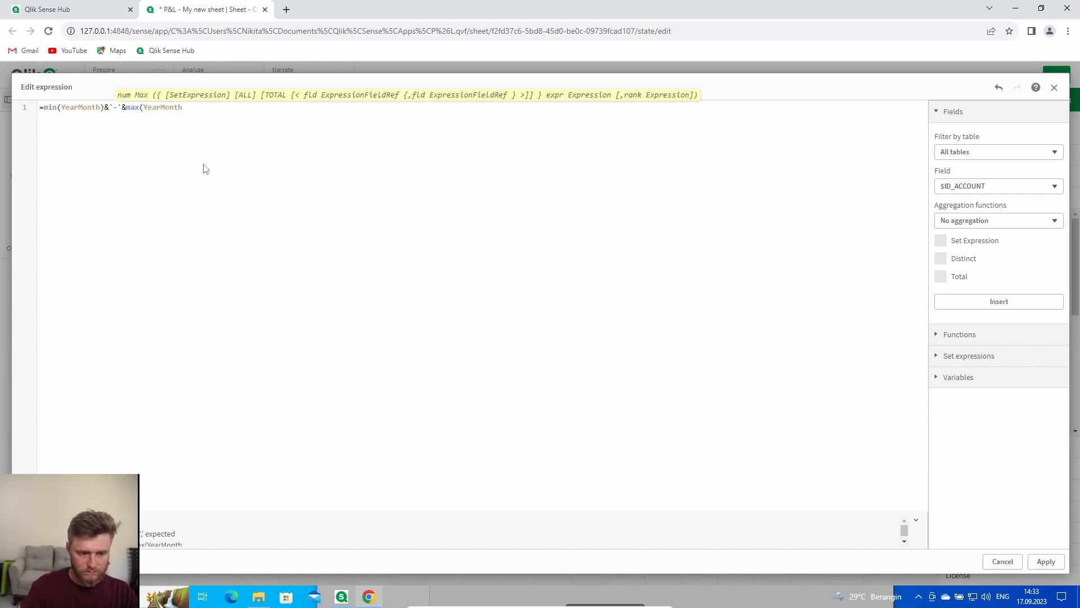
left_click(1046, 561)
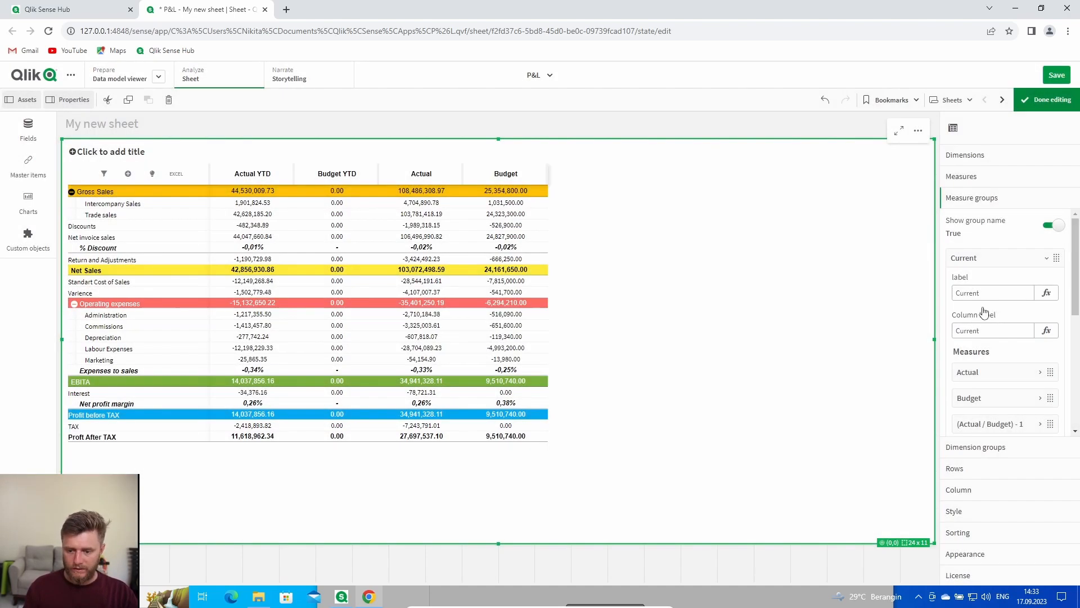
left_click(993, 261)
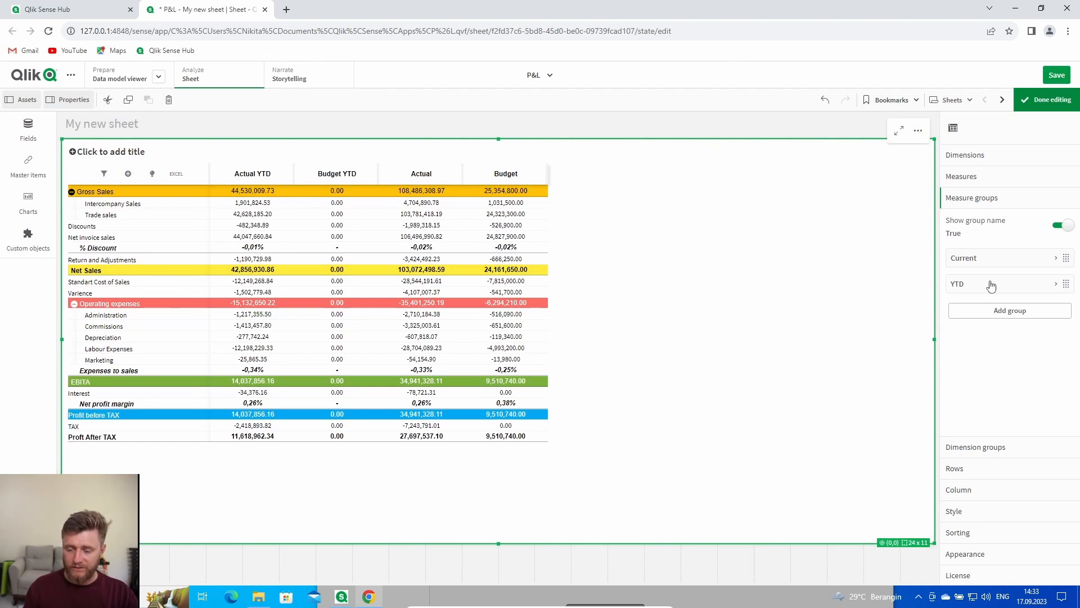
- Set the YTD measure group's column label to the expression ='YTD -'&max(YearMonth)
left_click(991, 285)
left_click(1047, 357)
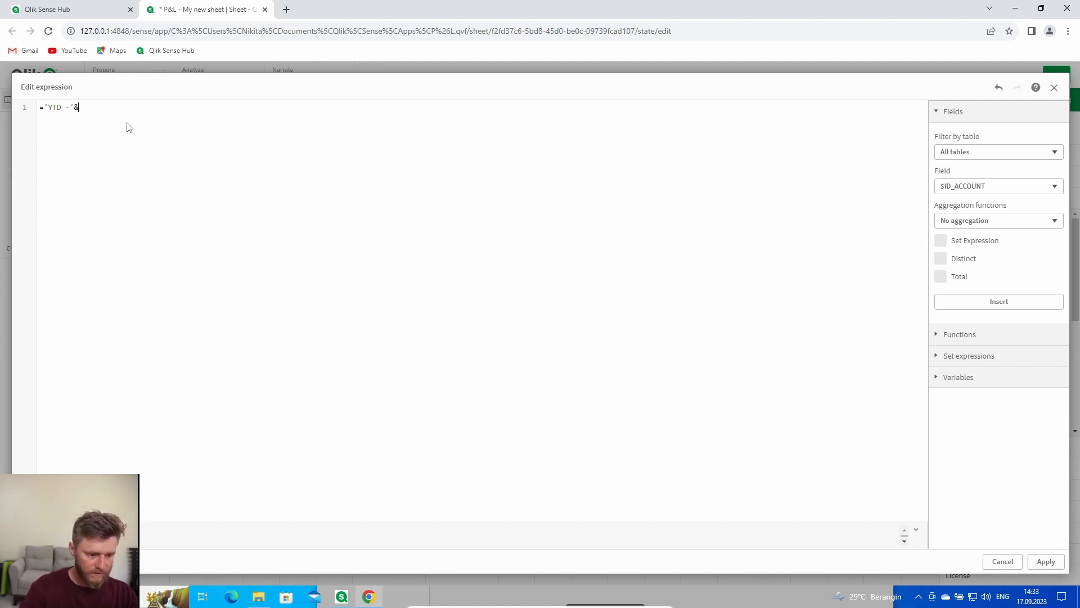
key("BackSpace")
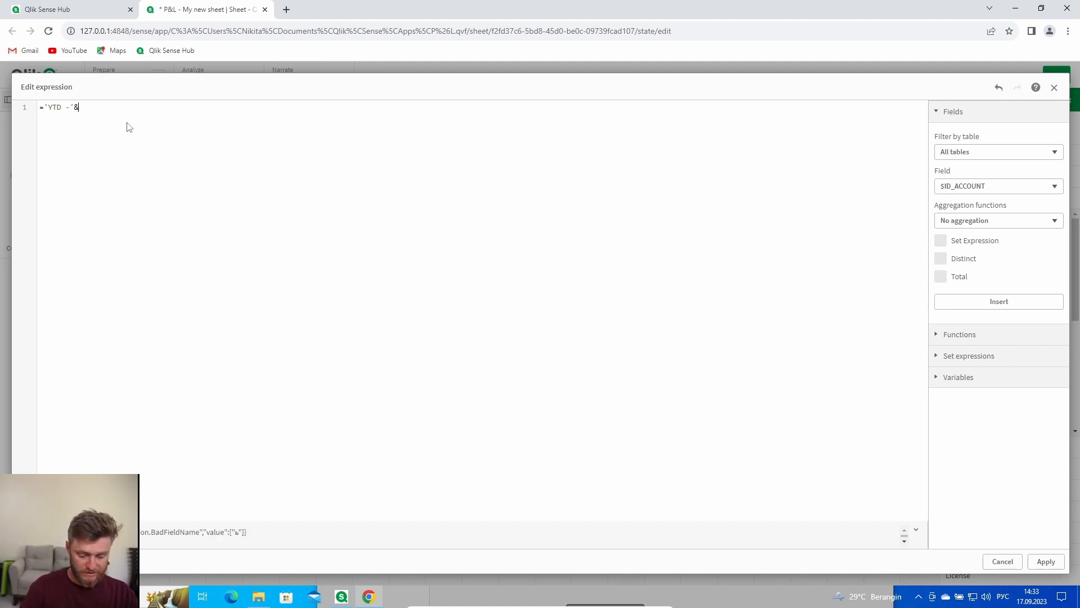
type("max(Ye")
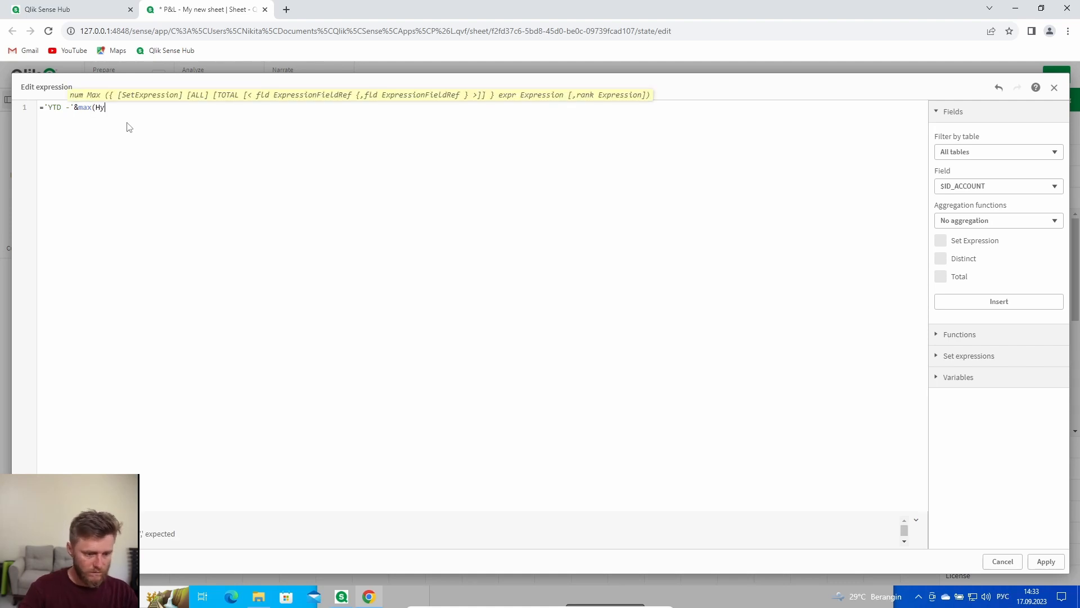
key("alt+shift")
type("Ye")
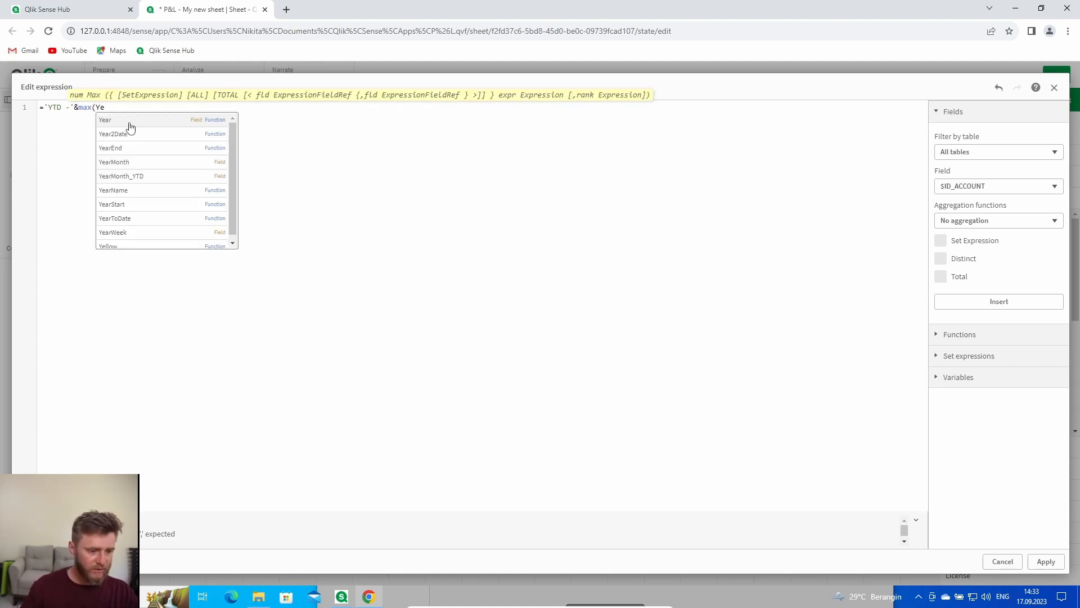
left_click(148, 167)
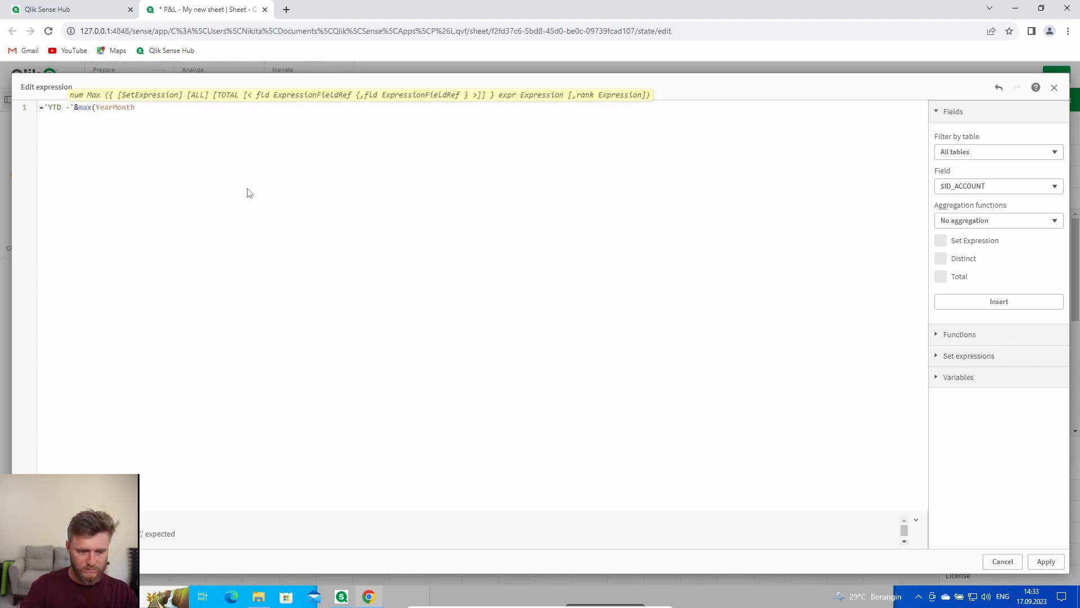
type(")")
left_click(1055, 558)
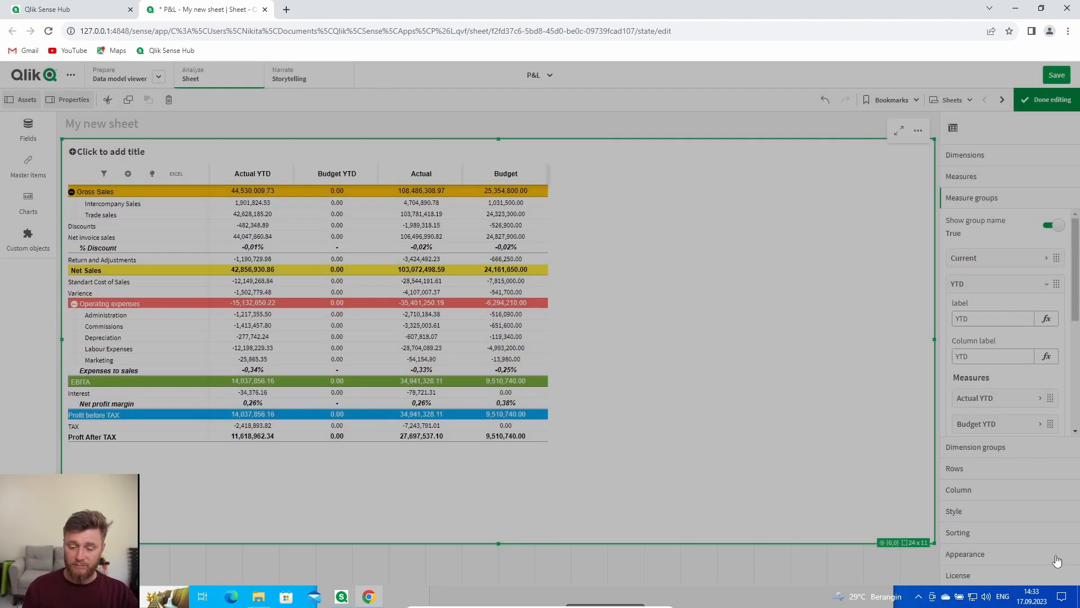
left_click(1001, 287)
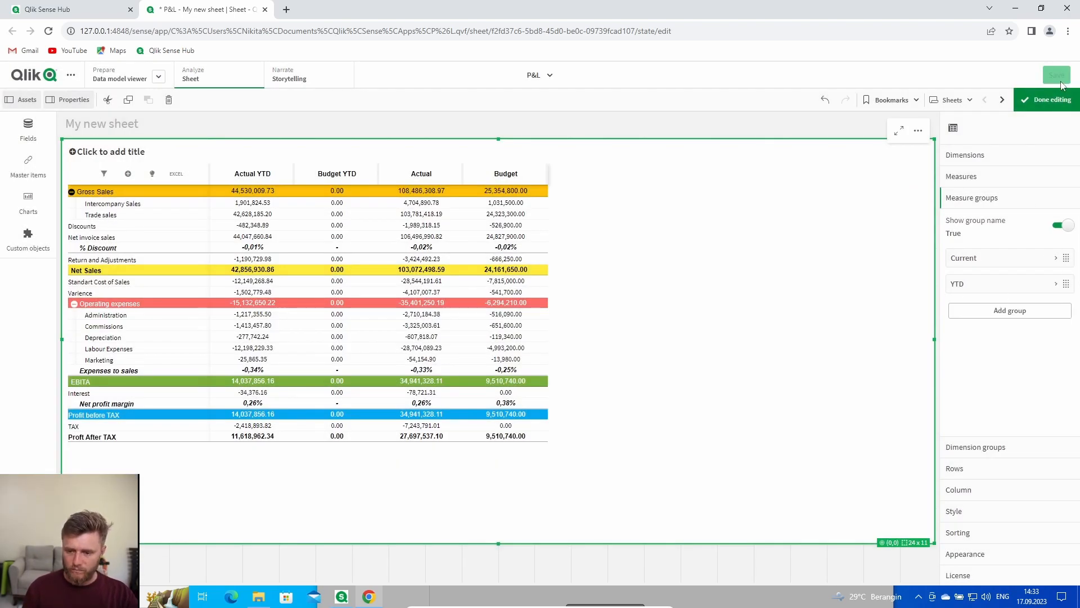
- Save the app, finish editing the sheet and reload the page to refresh the pivot table's available measures
left_click(1047, 100)
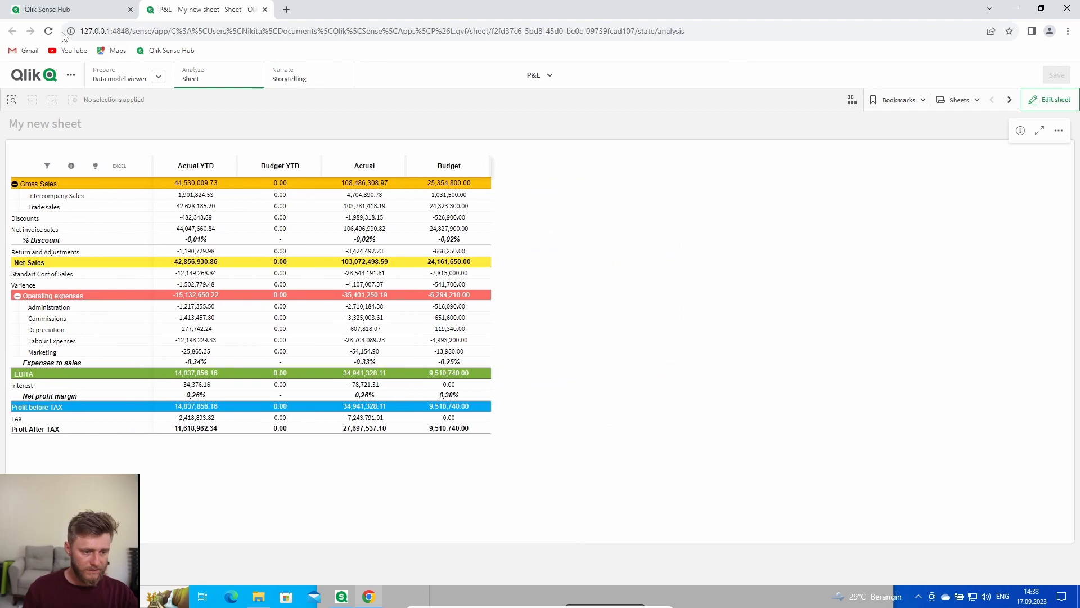
left_click(49, 166)
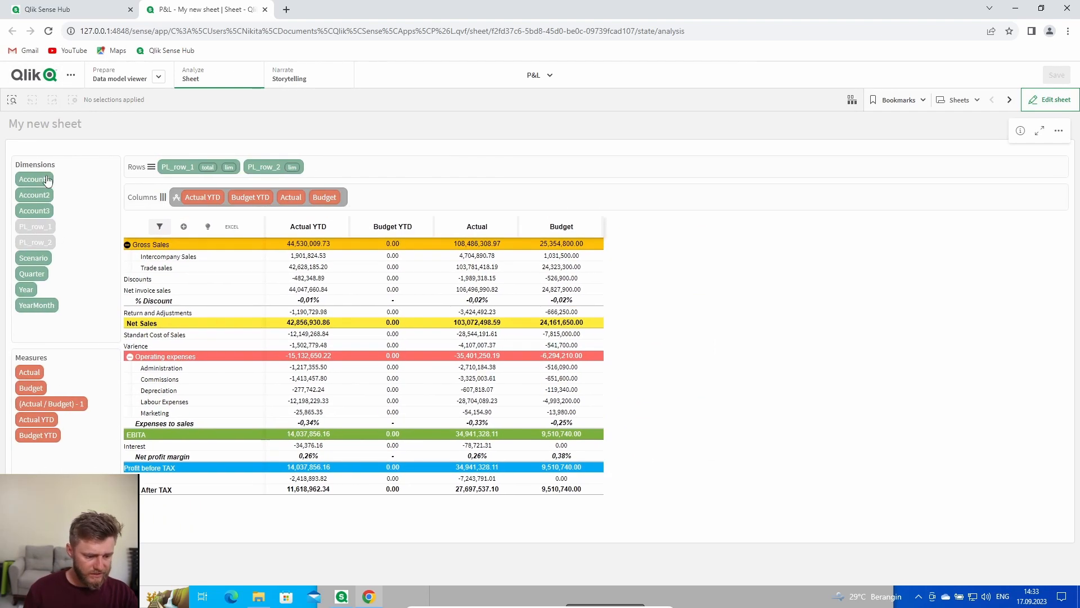
left_click(43, 32)
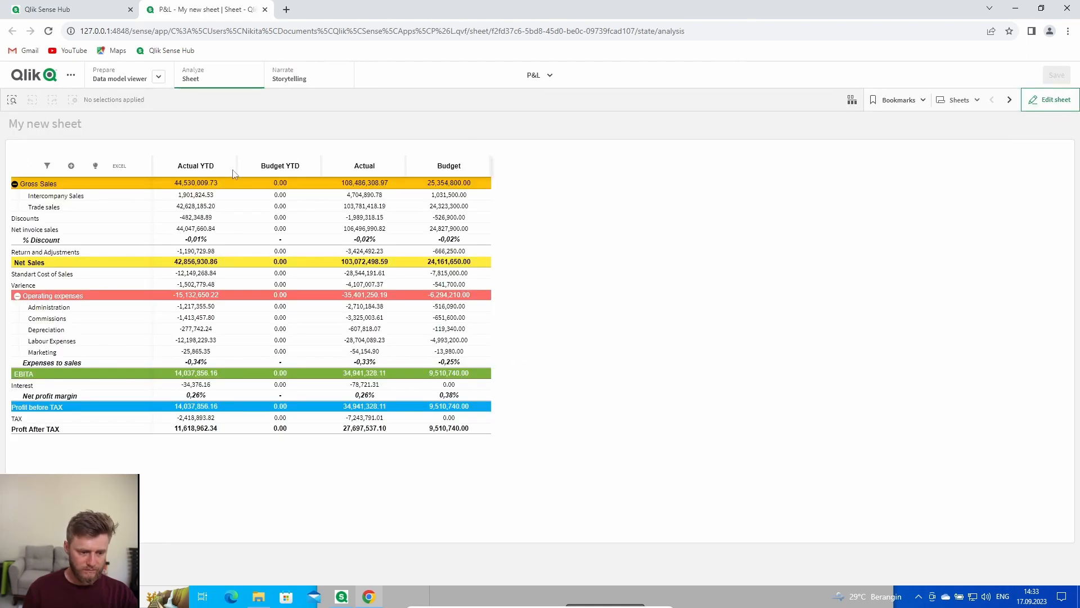
- Replace all measures in the pivot table's columns with the Current and YTD measure groups
left_click(49, 166)
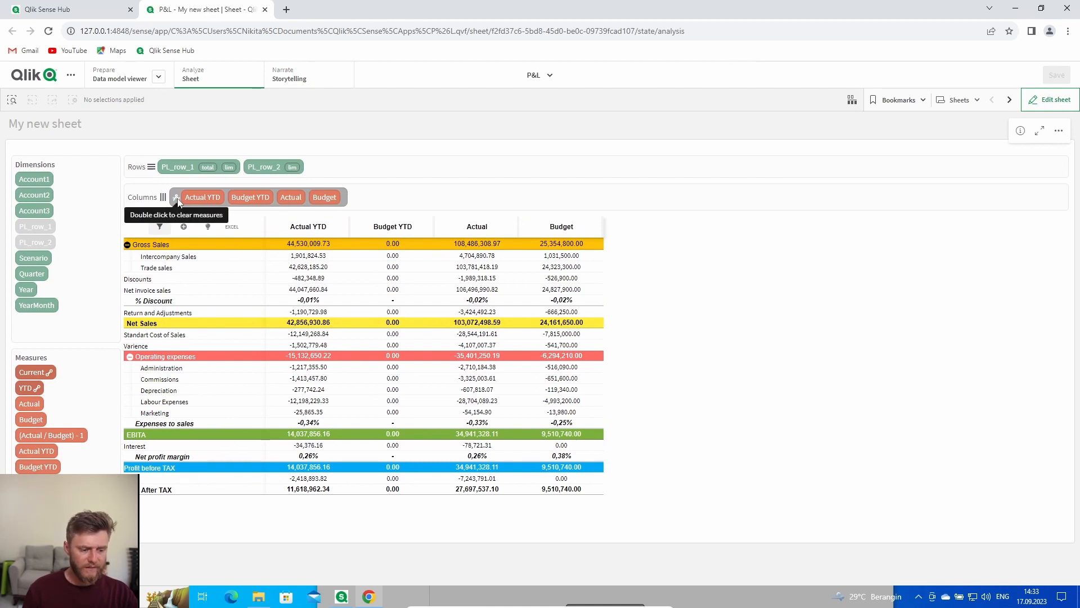
double_click(177, 197)
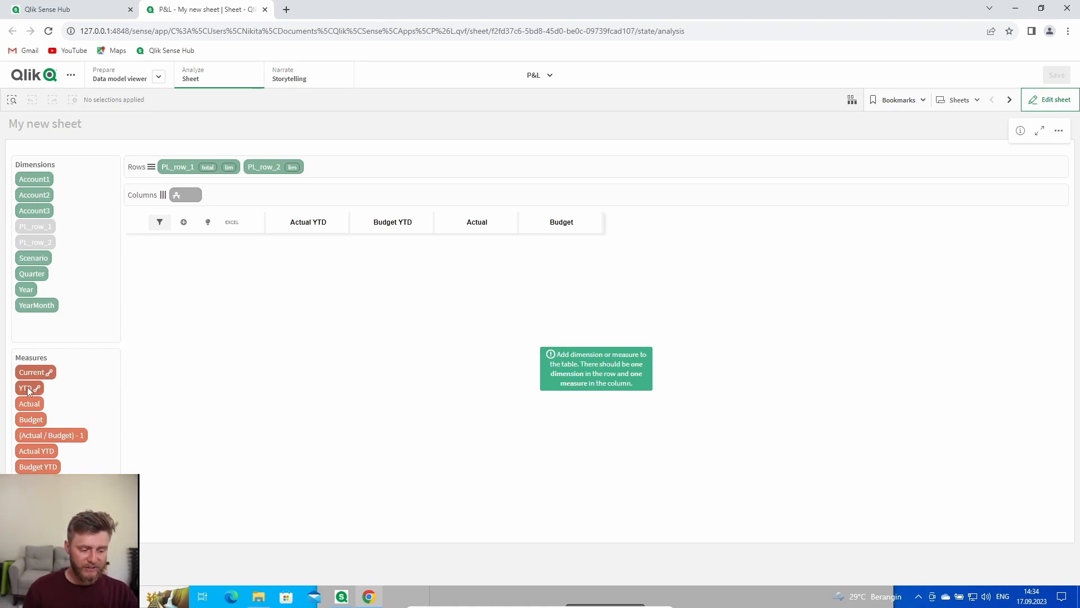
left_click_drag(38, 374, 193, 192)
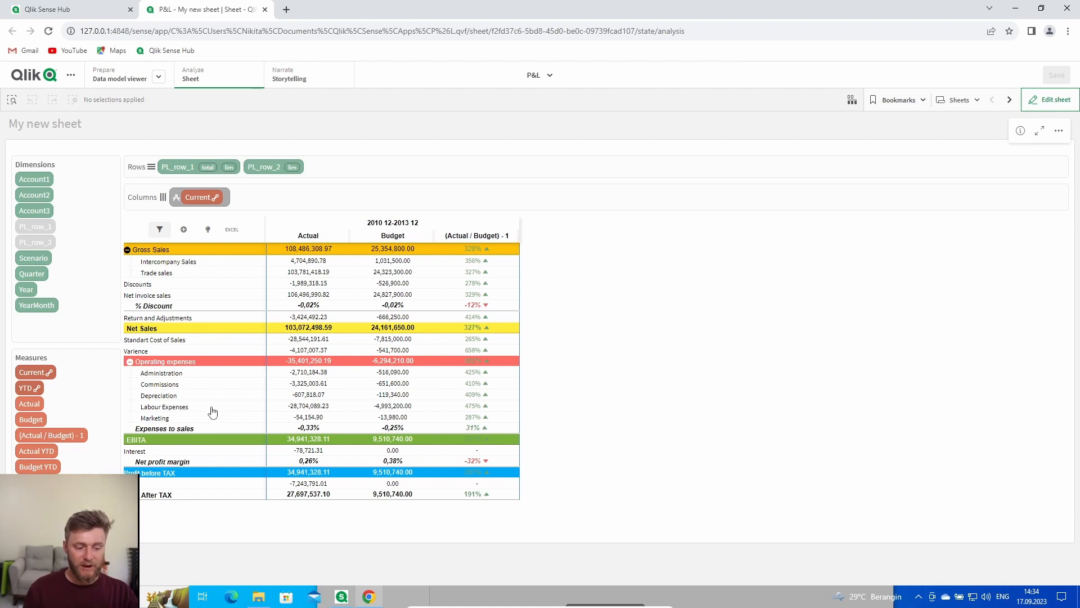
left_click_drag(32, 392, 242, 197)
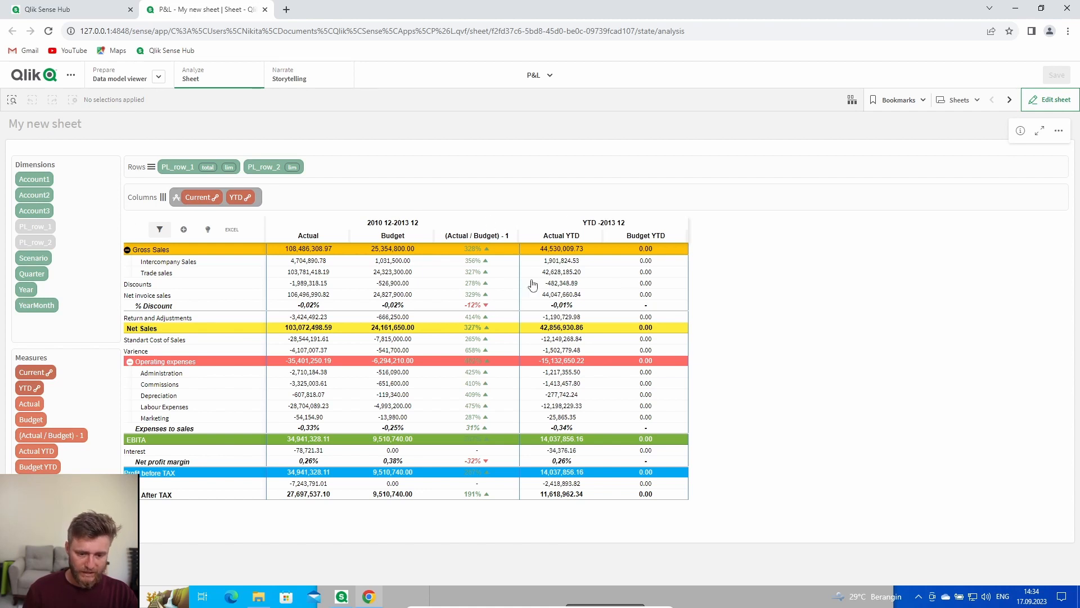
- Filter the pivot table to YearMonth 2011 02 and clear that selection
left_click(45, 307)
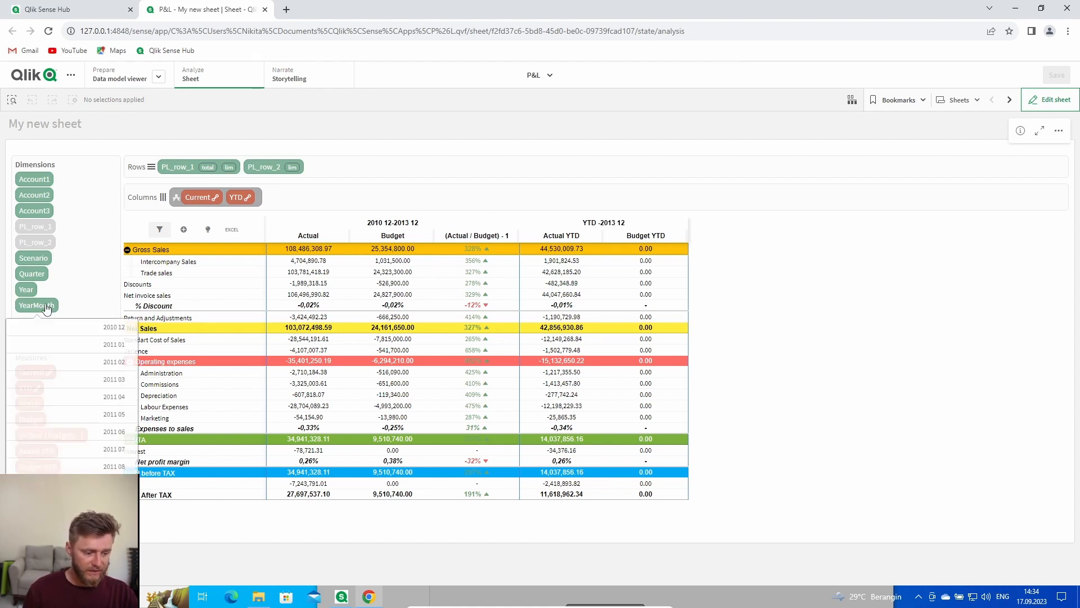
left_click(98, 387)
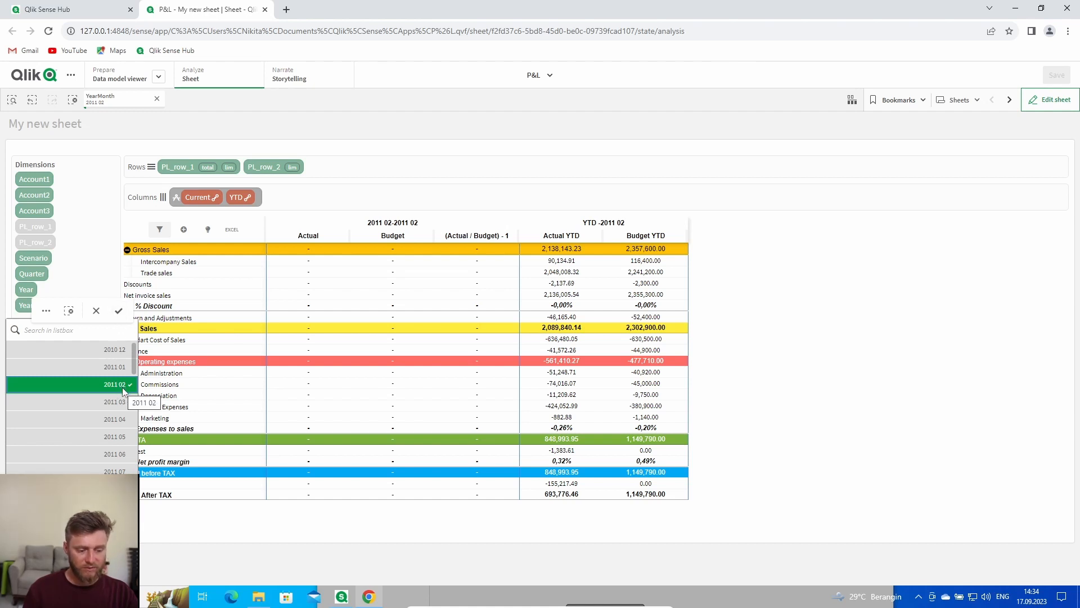
left_click(118, 311)
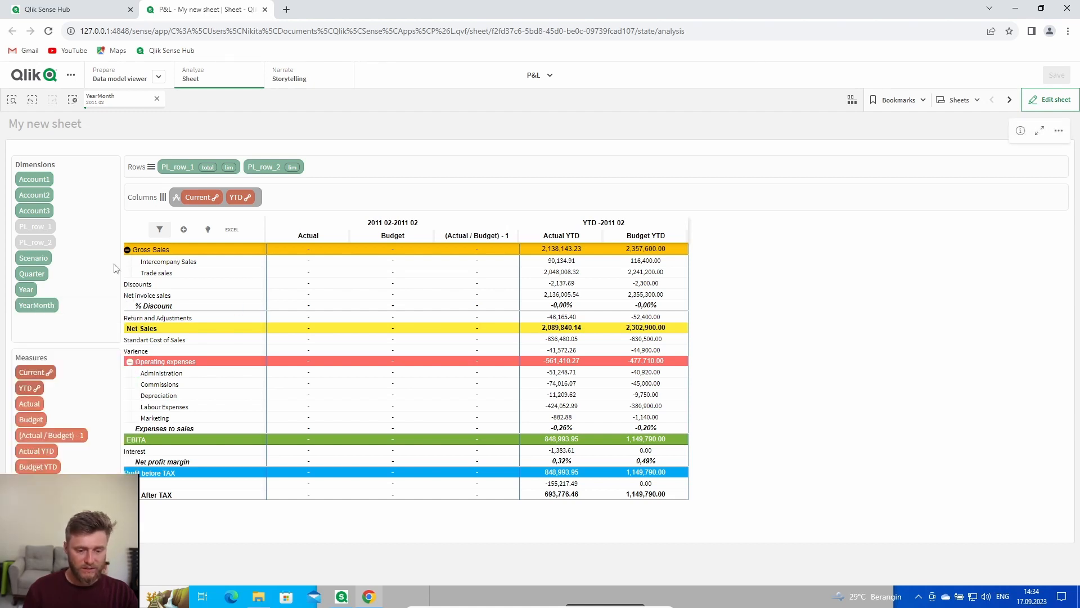
left_click(157, 99)
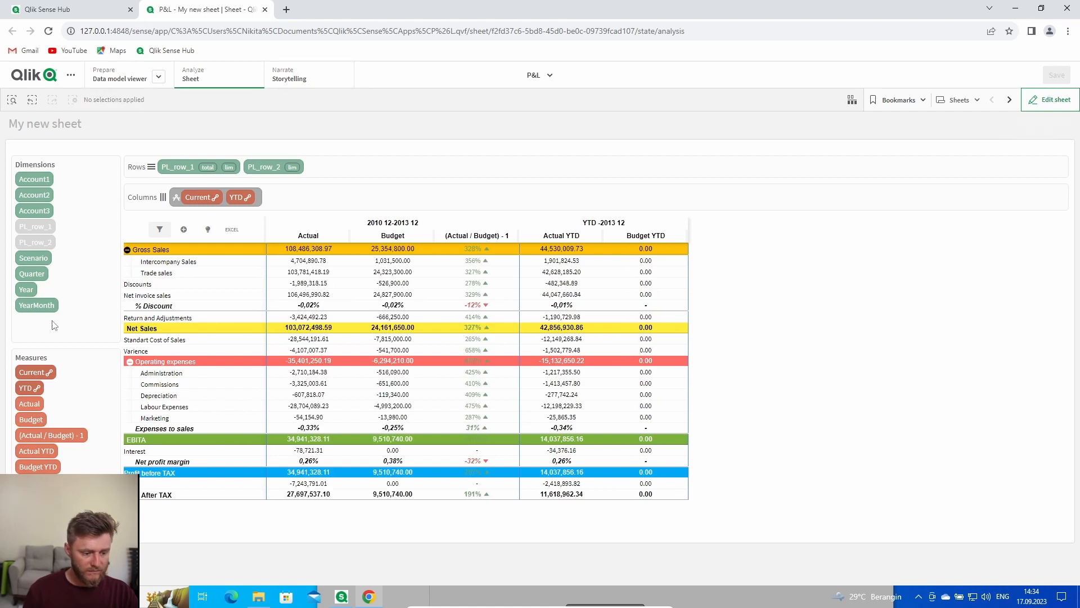
- Filter the pivot table to YearMonth 2011 08 and confirm the selection
left_click(38, 304)
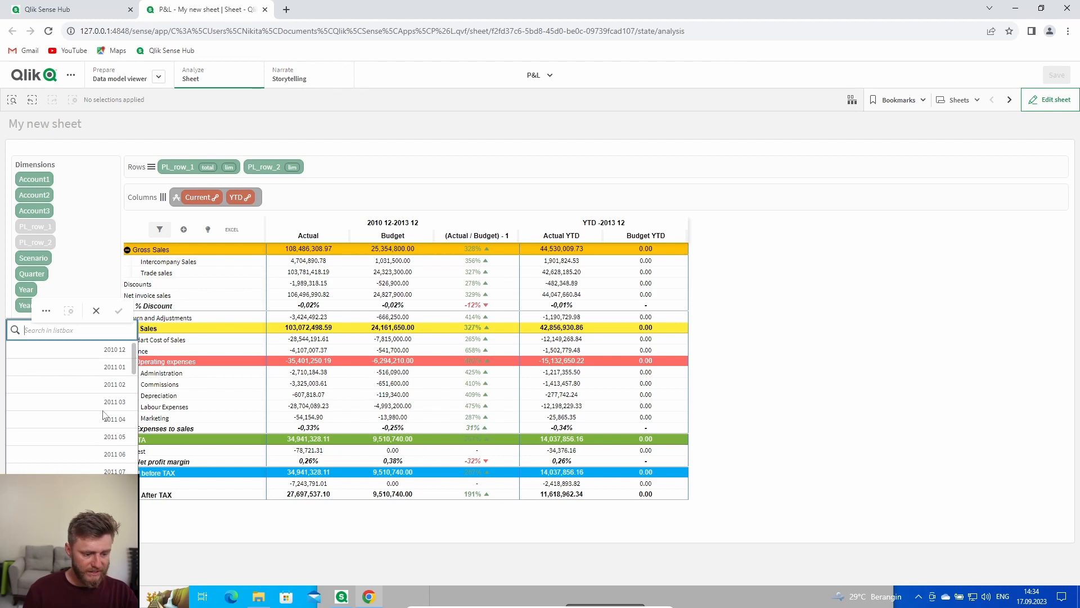
scroll(104, 415, "down", 2)
scroll(111, 457, "down", 1)
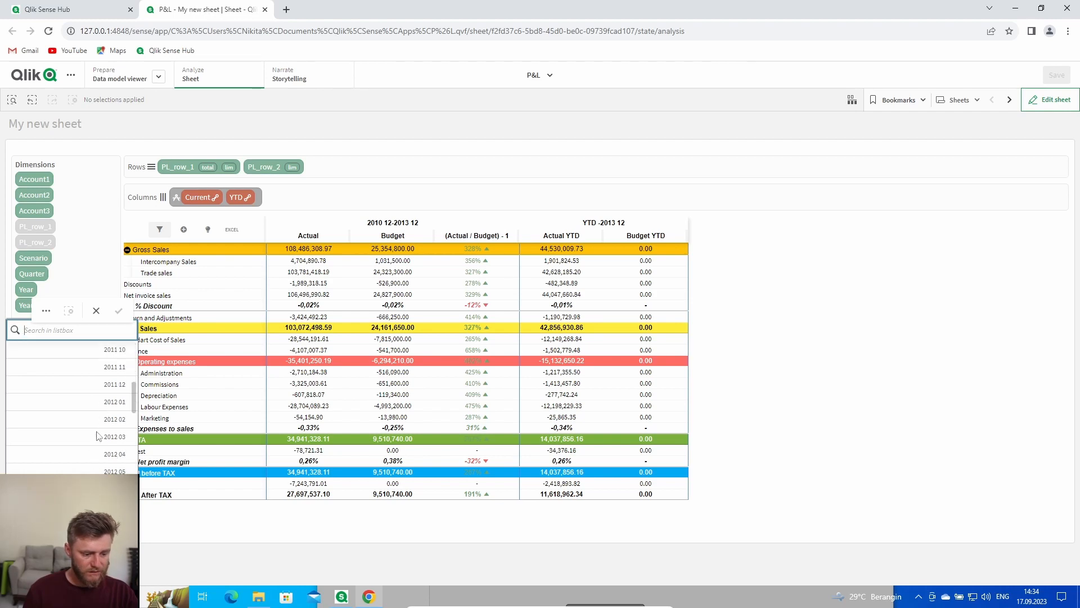
left_click(110, 422)
left_click(109, 422)
scroll(107, 408, "up", 1)
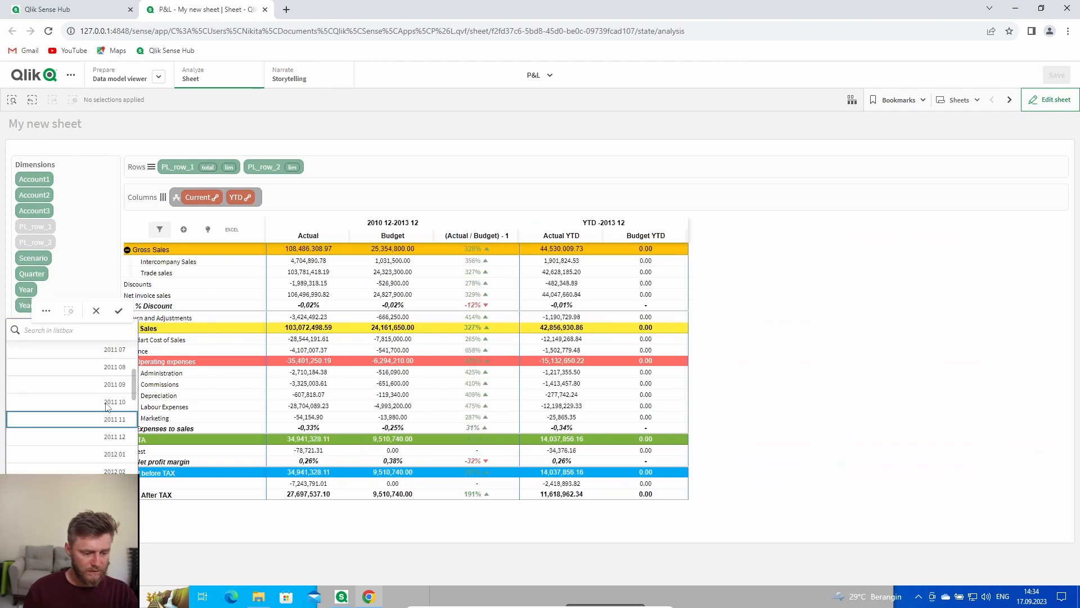
left_click(105, 370)
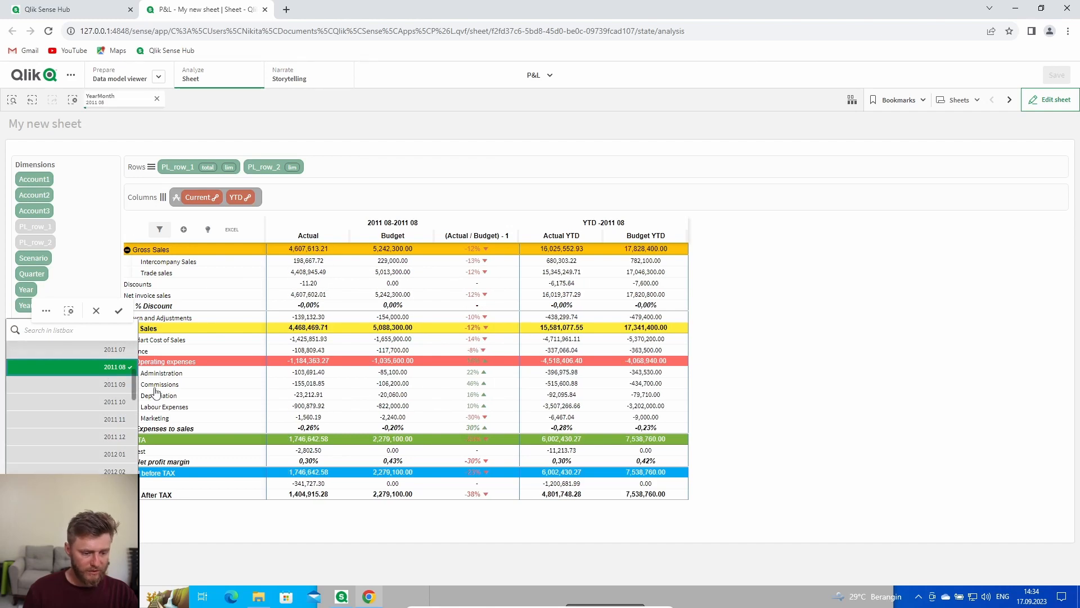
left_click(118, 311)
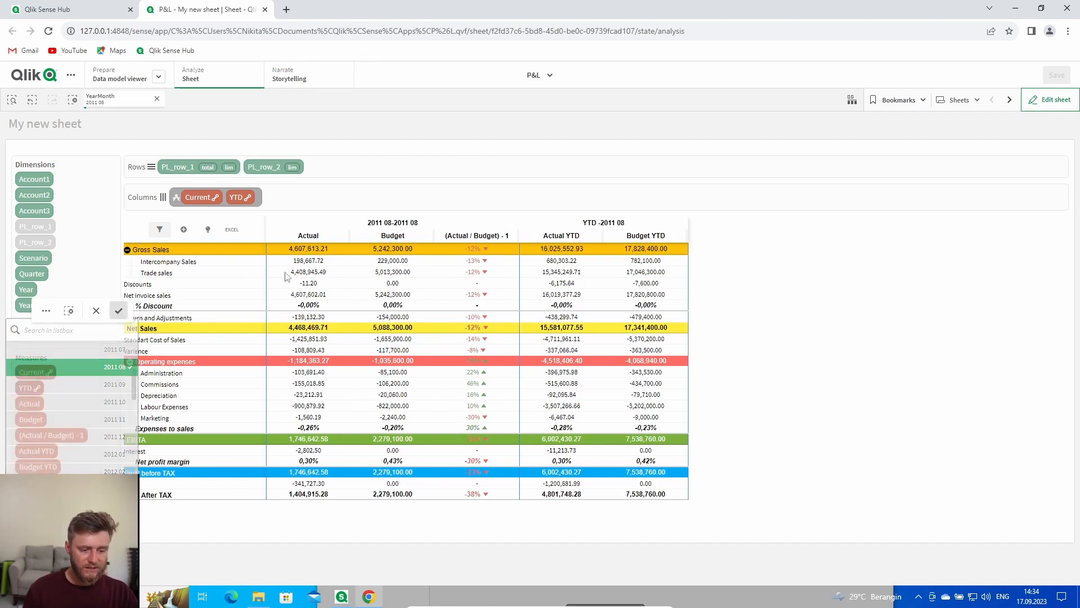
- Open the sheet for editing and set the Current measure group's left border colour to grey #ADADAD
left_click(1045, 101)
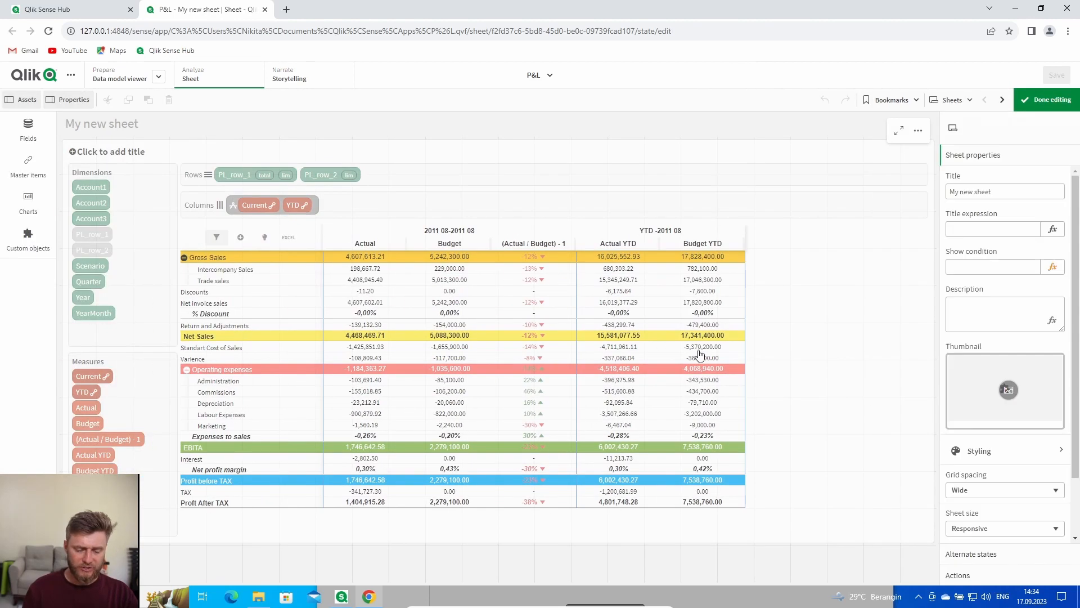
left_click(700, 353)
left_click(1007, 378)
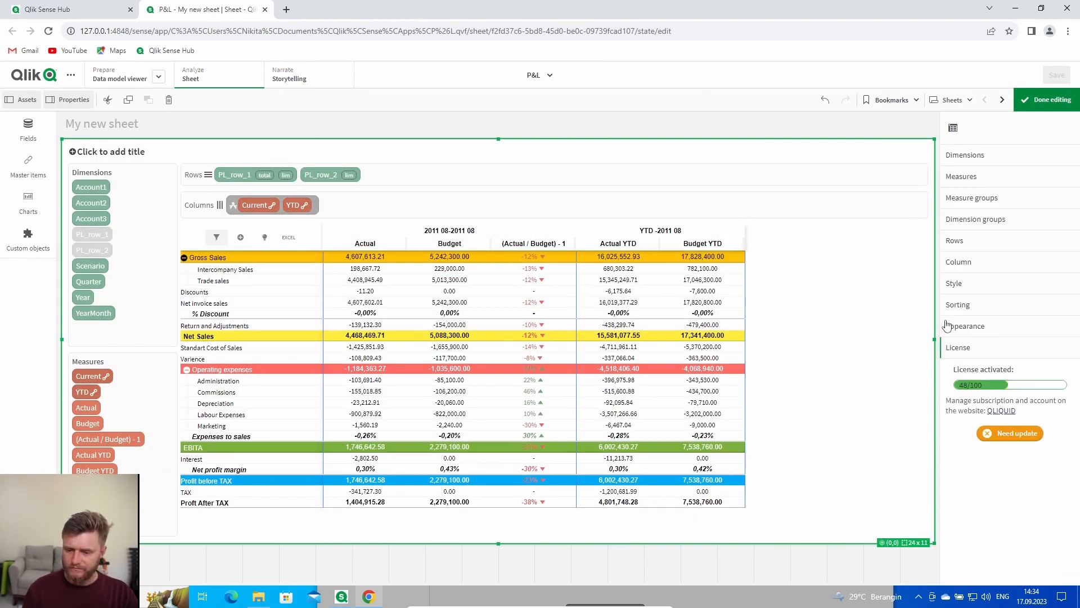
left_click(963, 198)
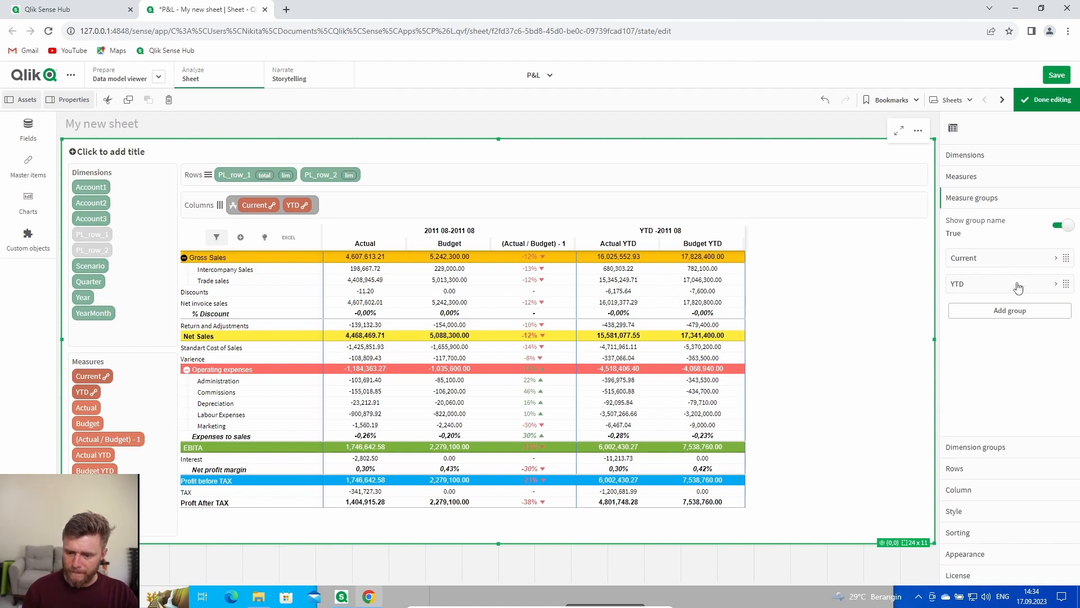
left_click(1007, 265)
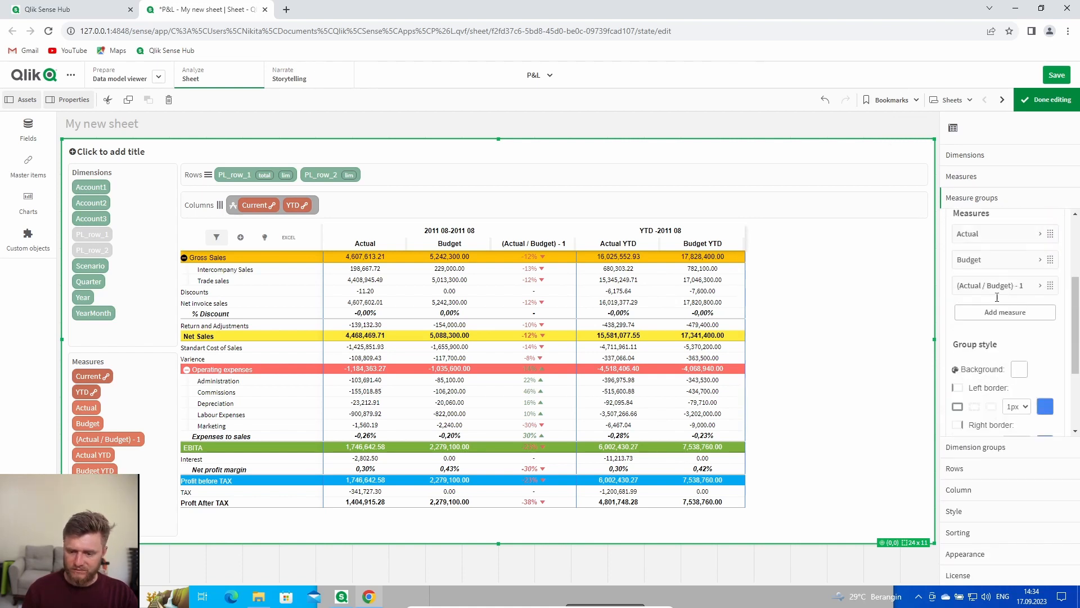
scroll(1012, 338, "down", 1)
left_click(1045, 375)
left_click_drag(941, 431, 929, 430)
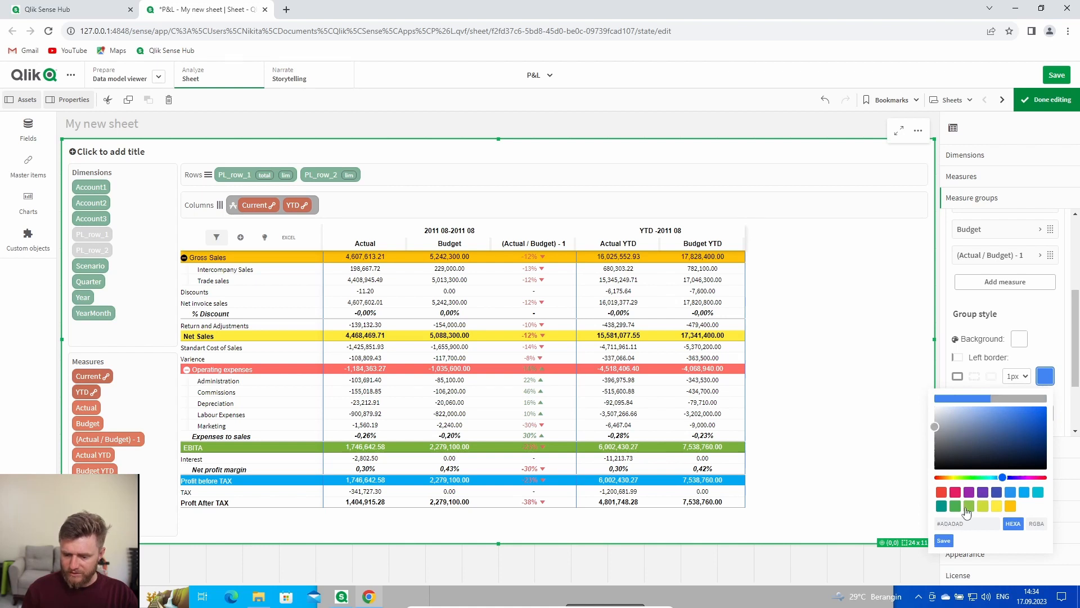
left_click(949, 541)
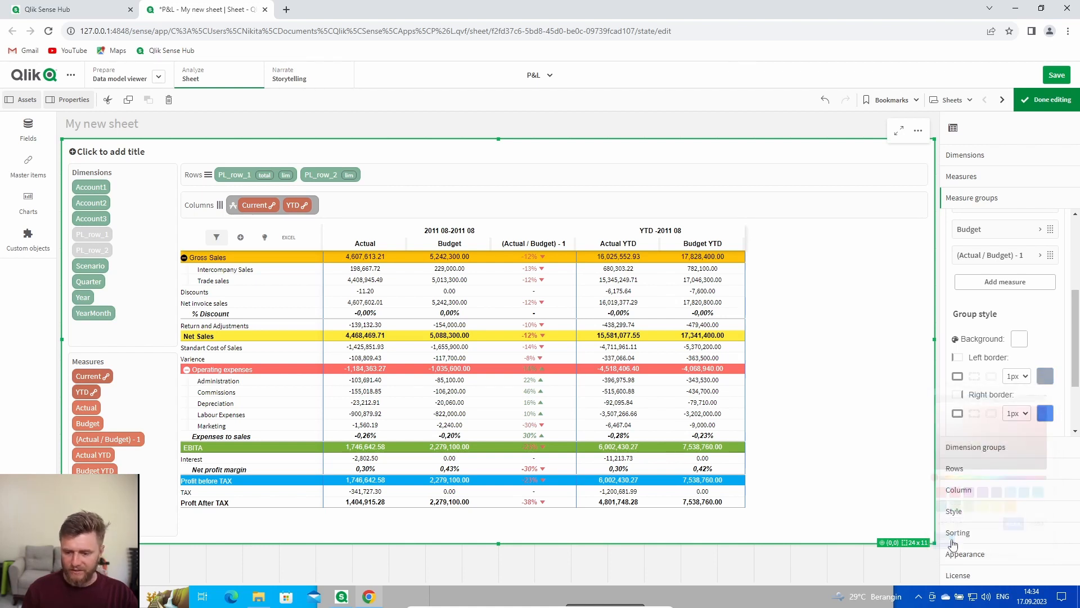
- Set the Current measure group's right border colour to #ADADAD
left_click(1045, 413)
left_click_drag(962, 371, 935, 376)
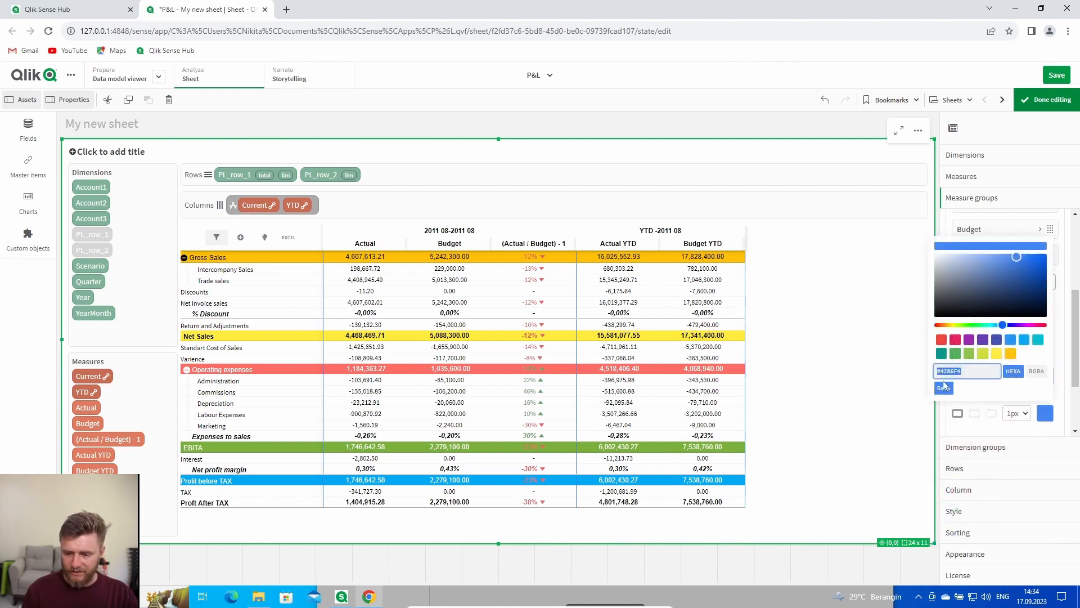
type("#ADADAD")
left_click(944, 388)
- Set the widths of the Current measure group's left and right borders to 2px
left_click(1022, 375)
left_click(1018, 410)
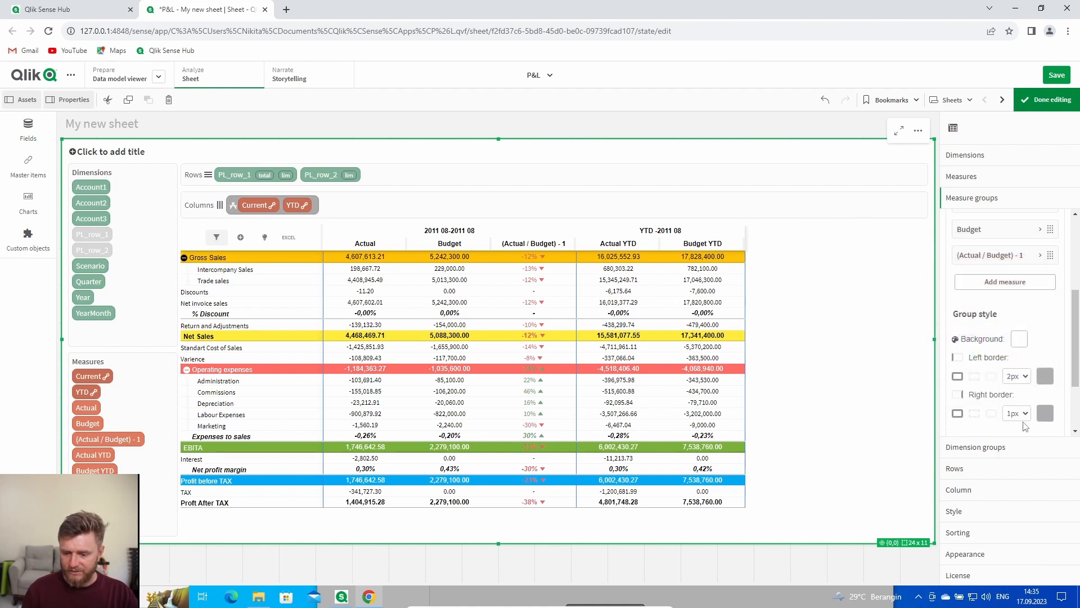
left_click(1023, 414)
left_click(1015, 449)
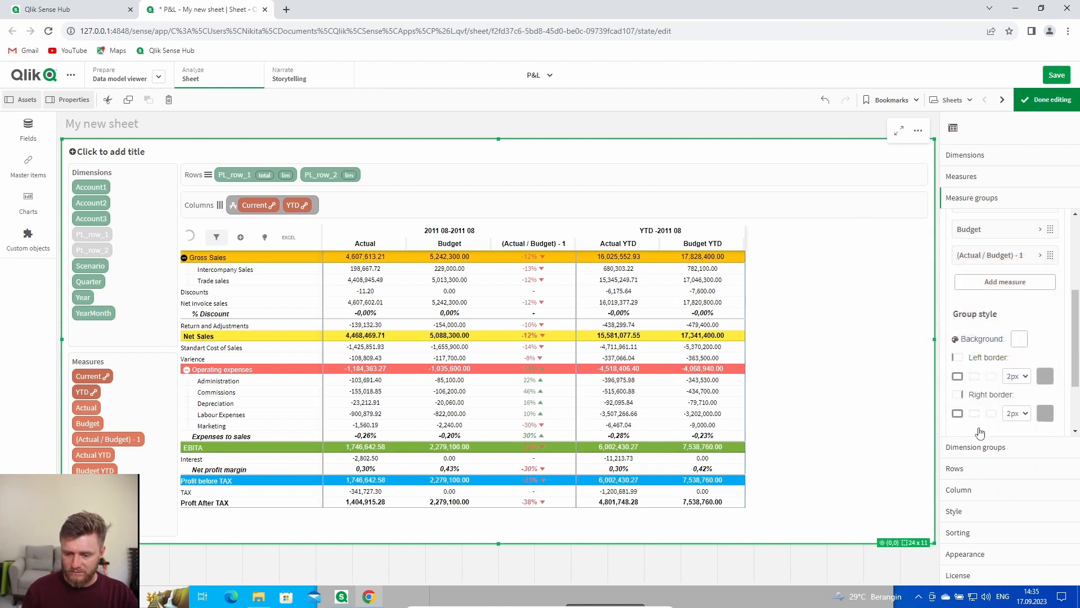
- Set the YTD measure group's left and right border colours to #ADADAD
scroll(1013, 394, "up", 5)
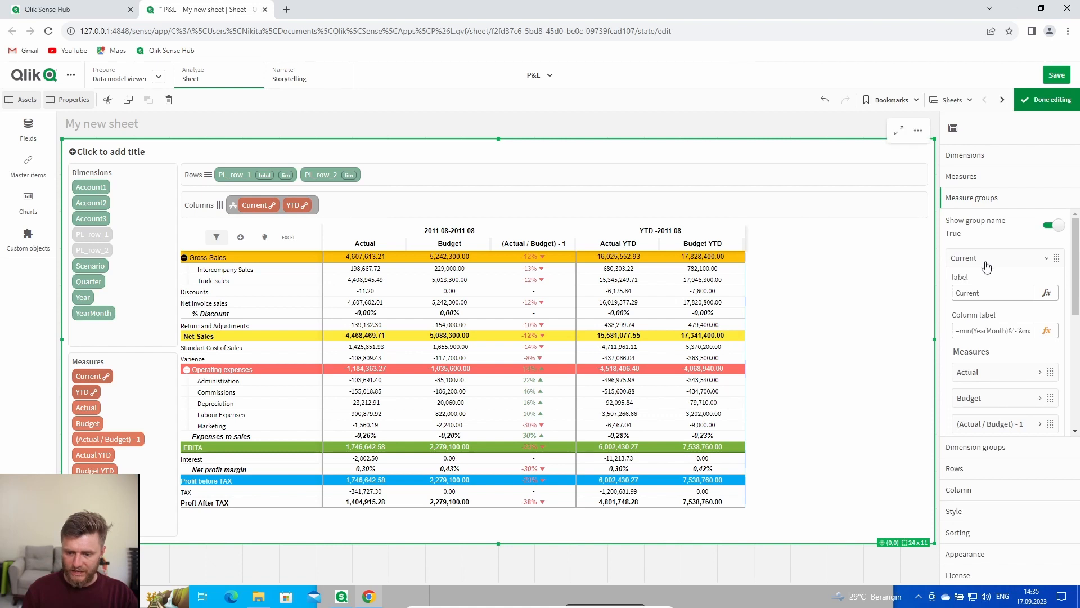
left_click(988, 263)
left_click(993, 284)
scroll(1007, 309, "down", 5)
scroll(1008, 309, "down", 1)
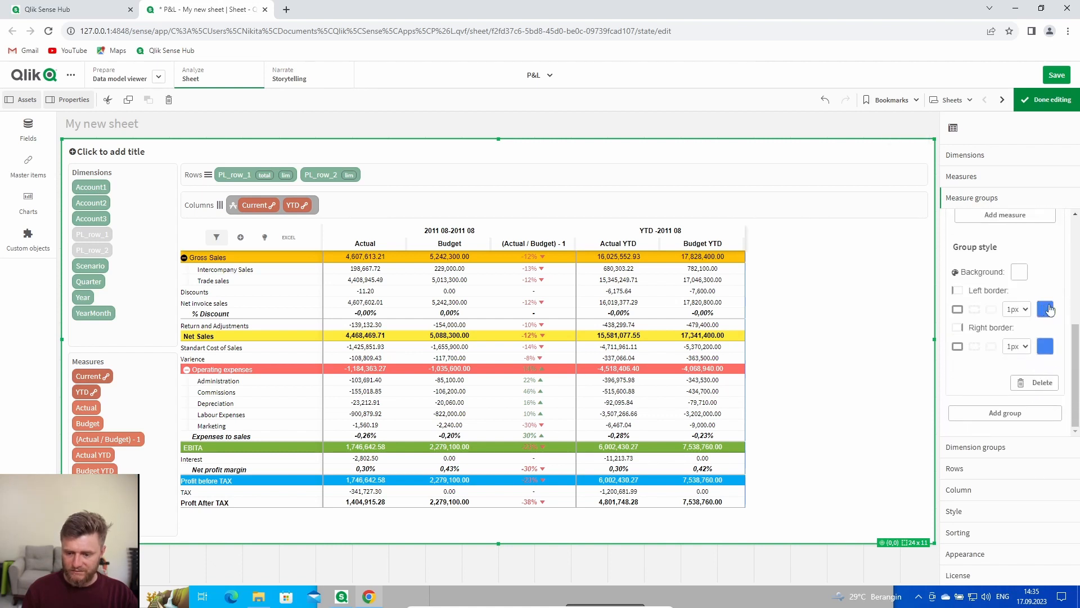
left_click(1044, 309)
left_click(944, 473)
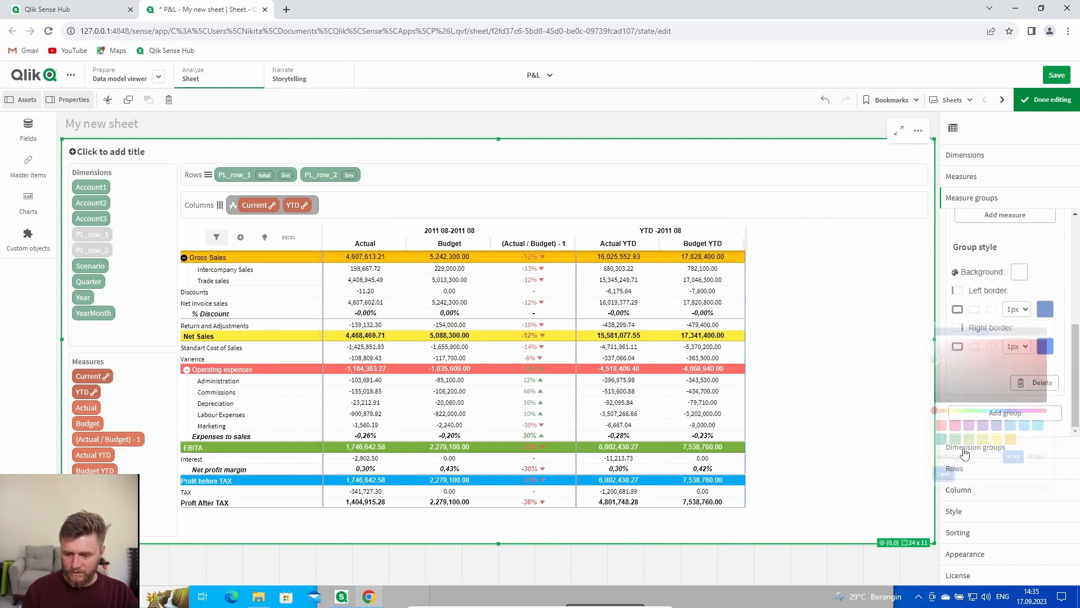
left_click(1045, 346)
left_click_drag(968, 493, 941, 507)
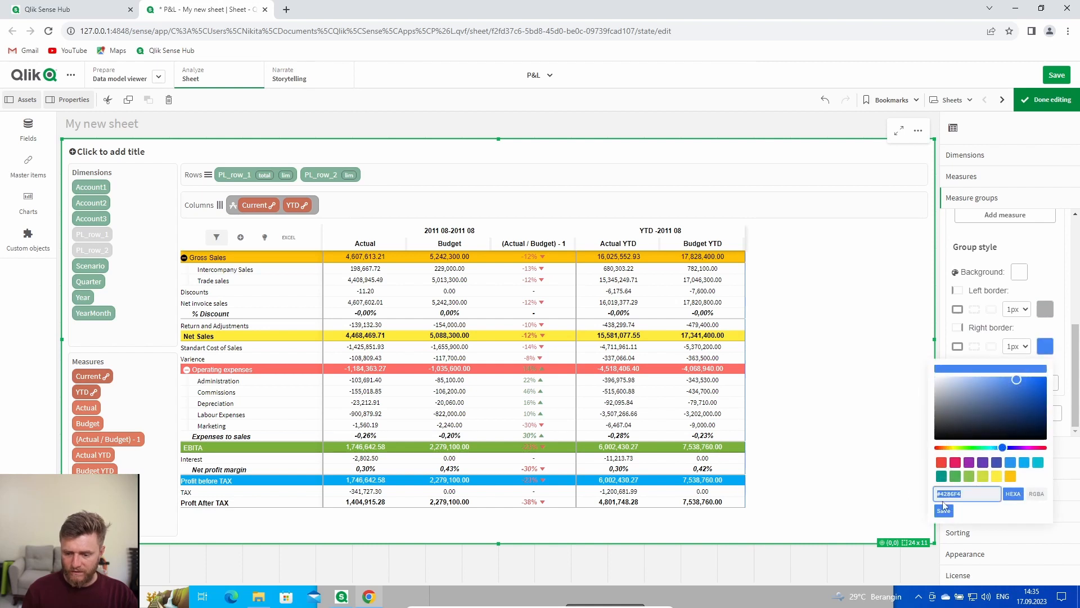
key("ctrl+v")
left_click(950, 510)
- Set the YTD measure group's left and right border widths to 2px, and save the app on finishing the sheet edit
left_click(1016, 309)
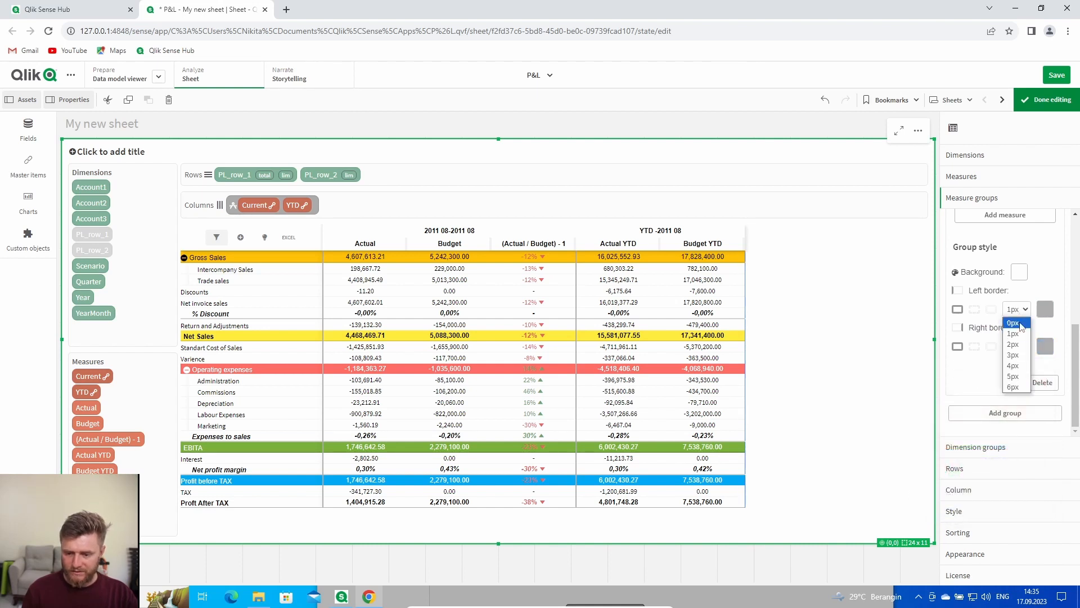
left_click(1018, 344)
left_click(1018, 346)
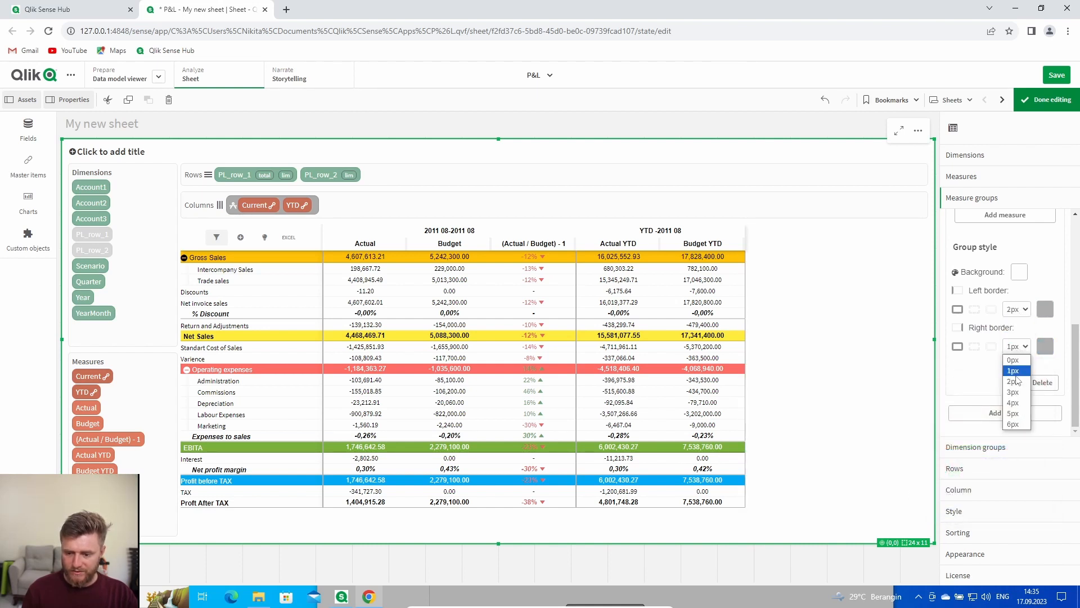
left_click(1015, 380)
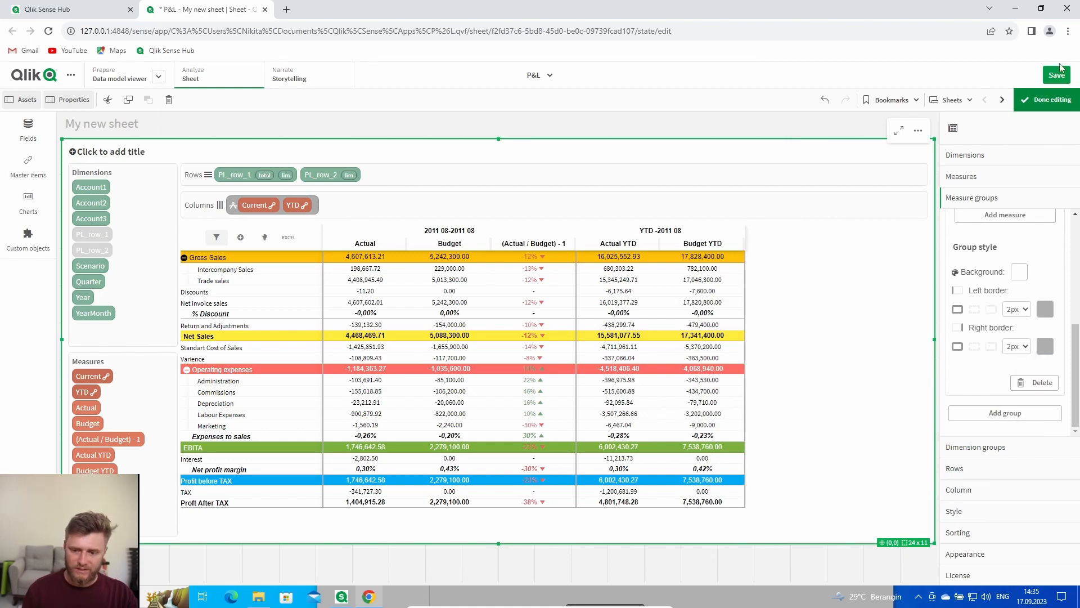
left_click(1058, 73)
left_click(1047, 99)
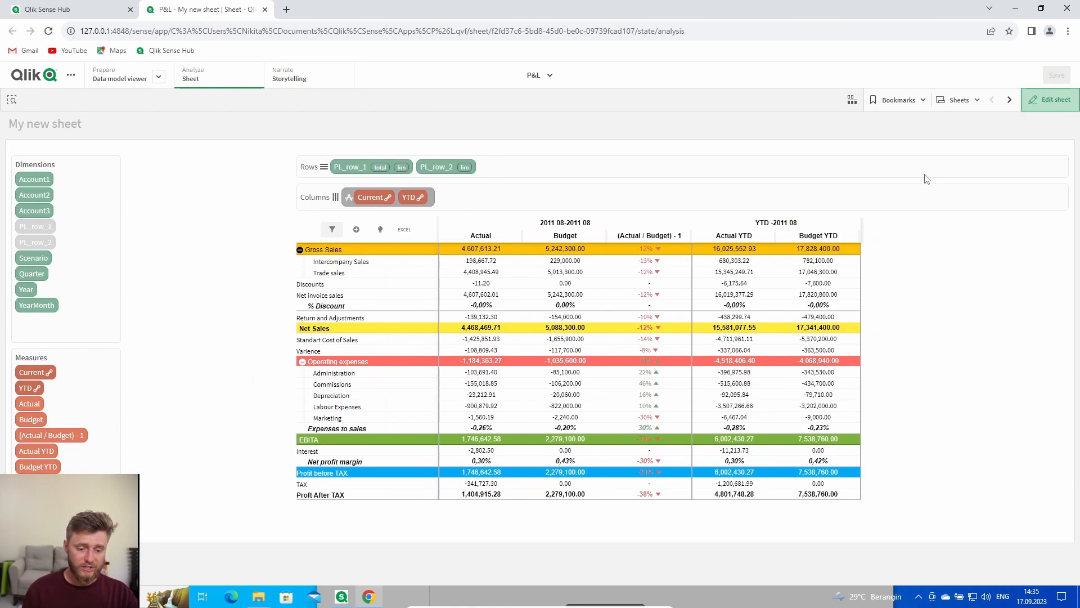